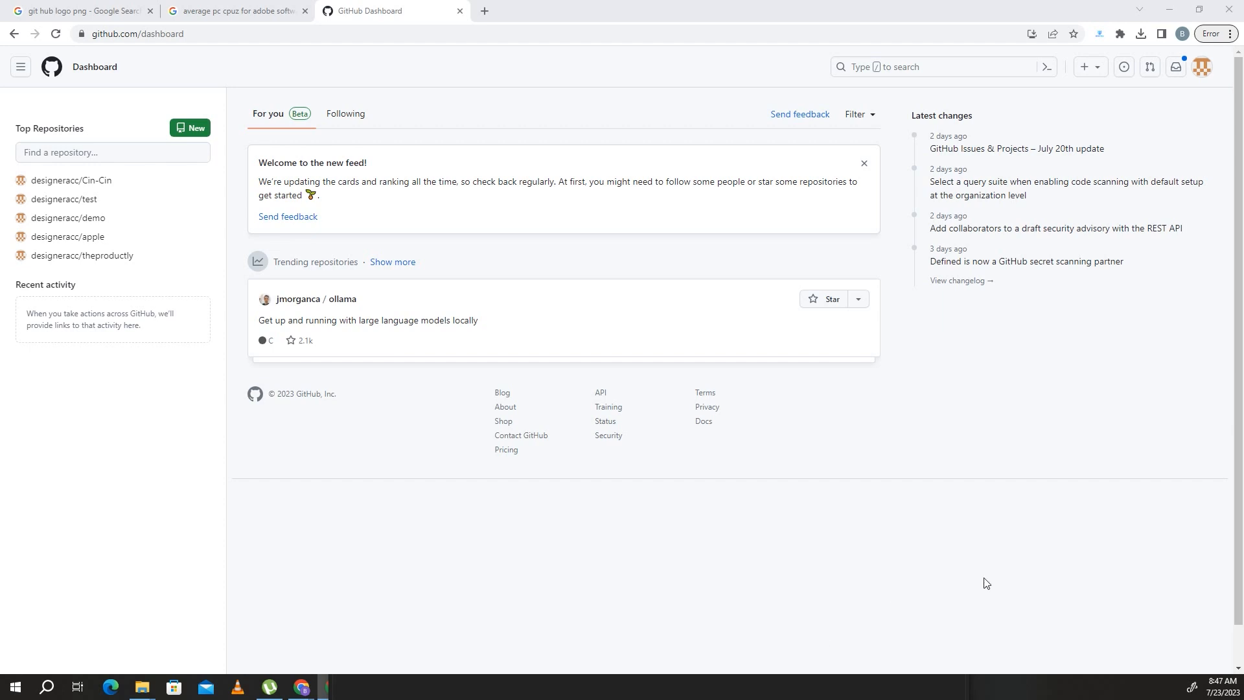
- Create a new public repository named number1, initialized with a README file
{"action": "left_click", "coordinate": [199, 132]}
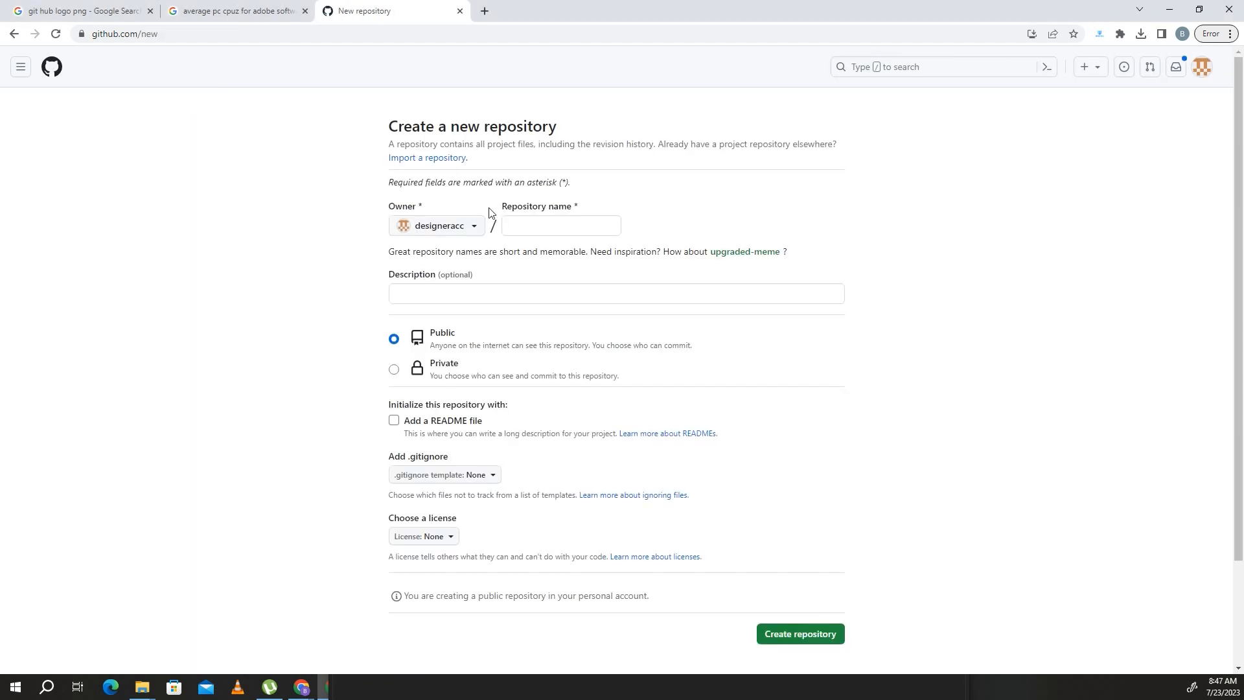
{"action": "left_click", "coordinate": [553, 226]}
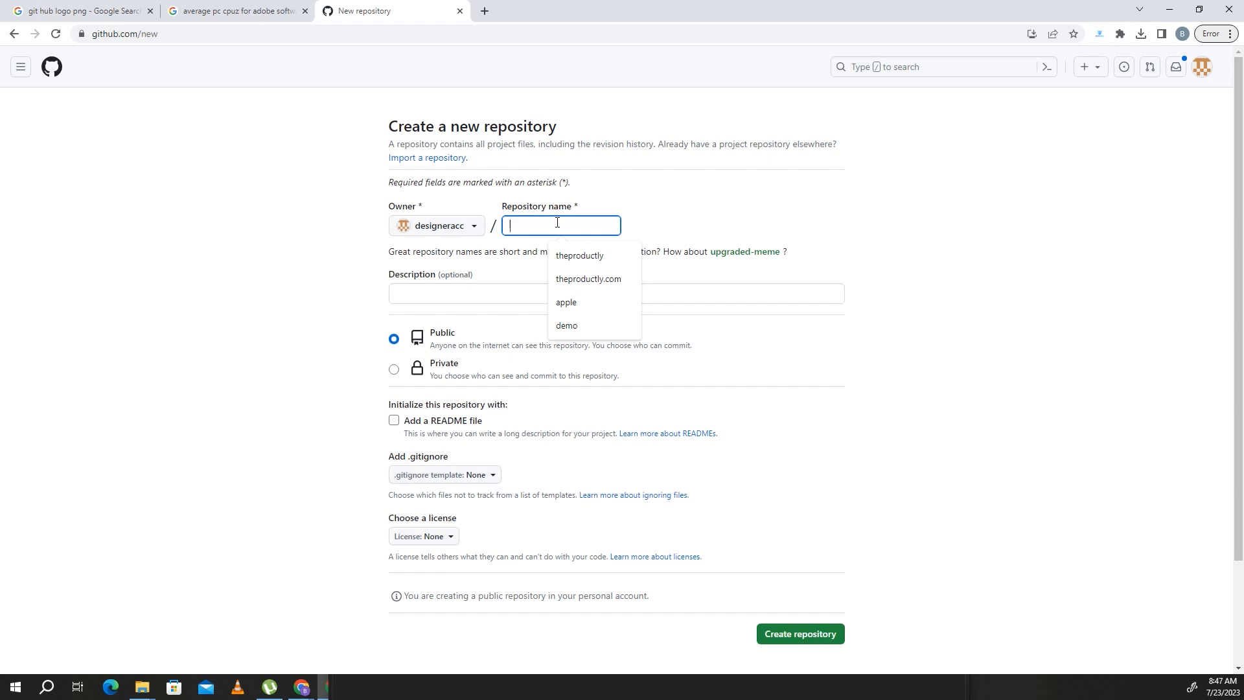
{"action": "type", "text": "numbe"}
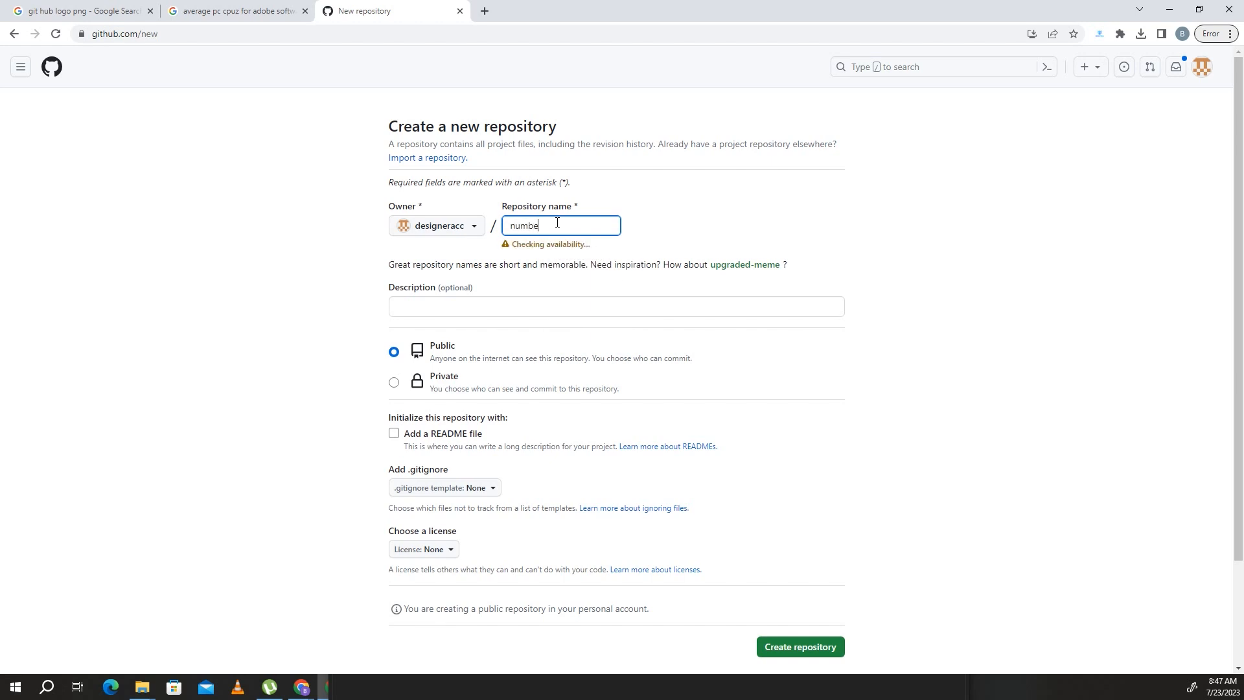
{"action": "type", "text": "r1"}
{"action": "left_click", "coordinate": [393, 433]}
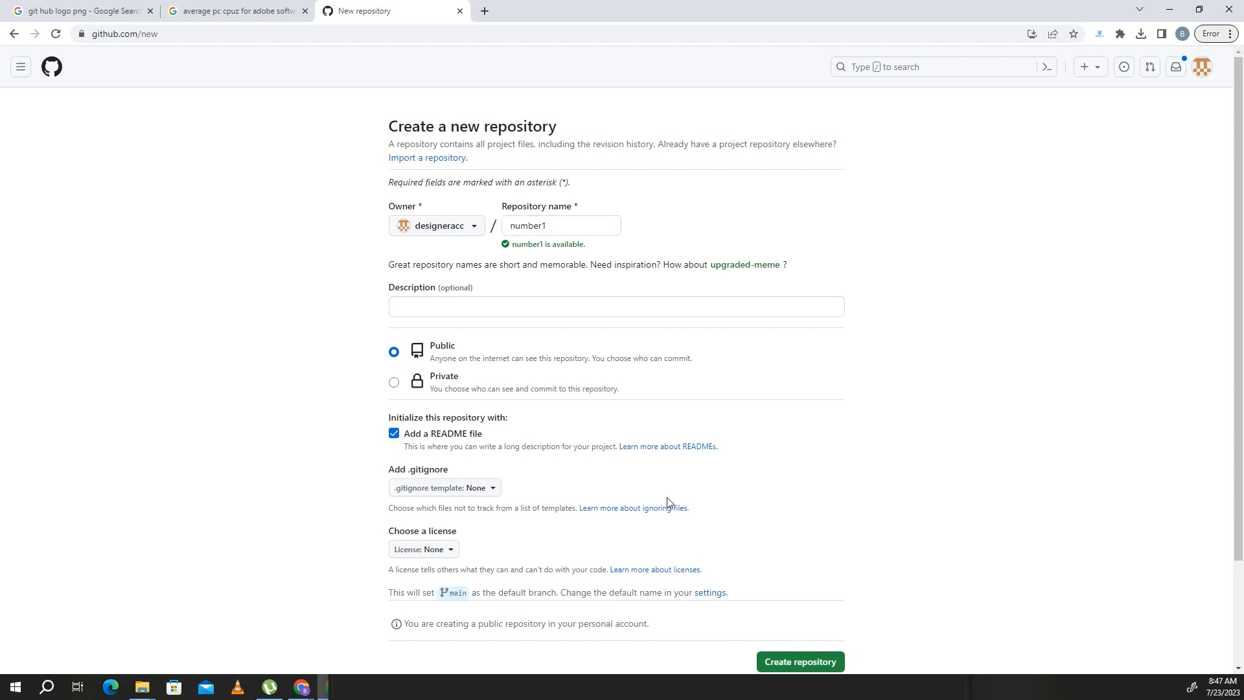
{"action": "scroll", "coordinate": [775, 585], "scroll_direction": "down", "scroll_amount": 2}
{"action": "left_click", "coordinate": [798, 536]}
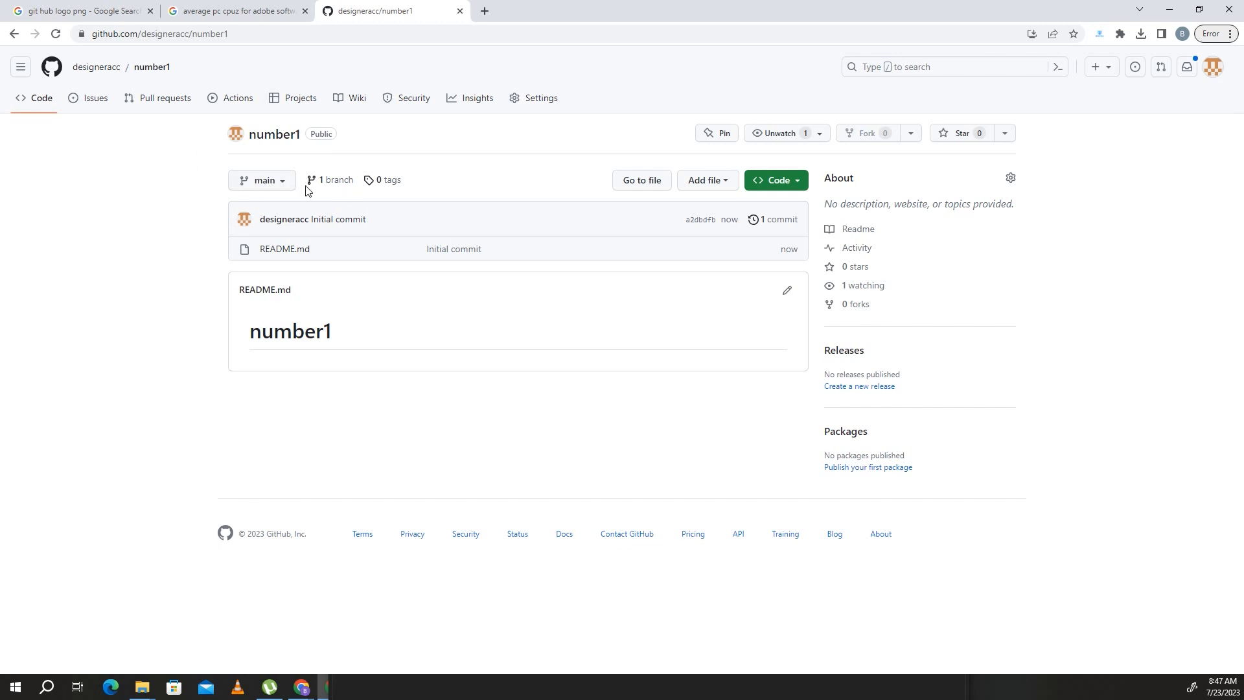
- Create a branch named gh-pages from main in the number1 repository
{"action": "left_click", "coordinate": [263, 183]}
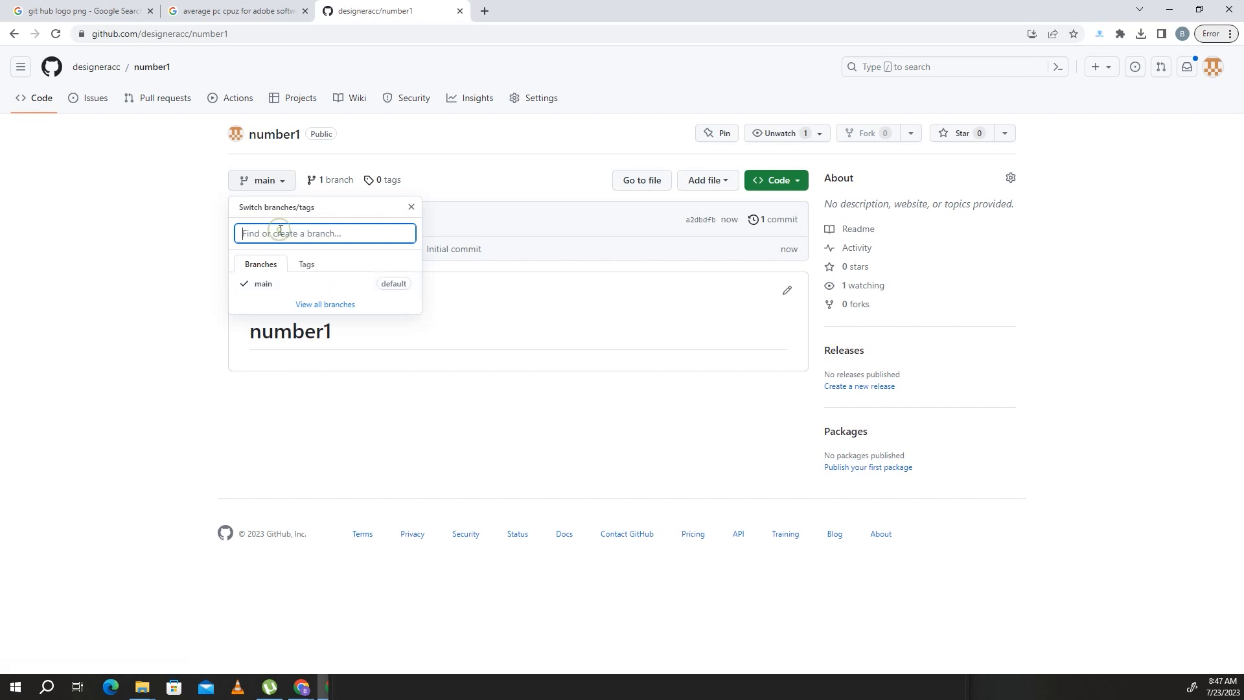
{"action": "type", "text": "gh-pa"}
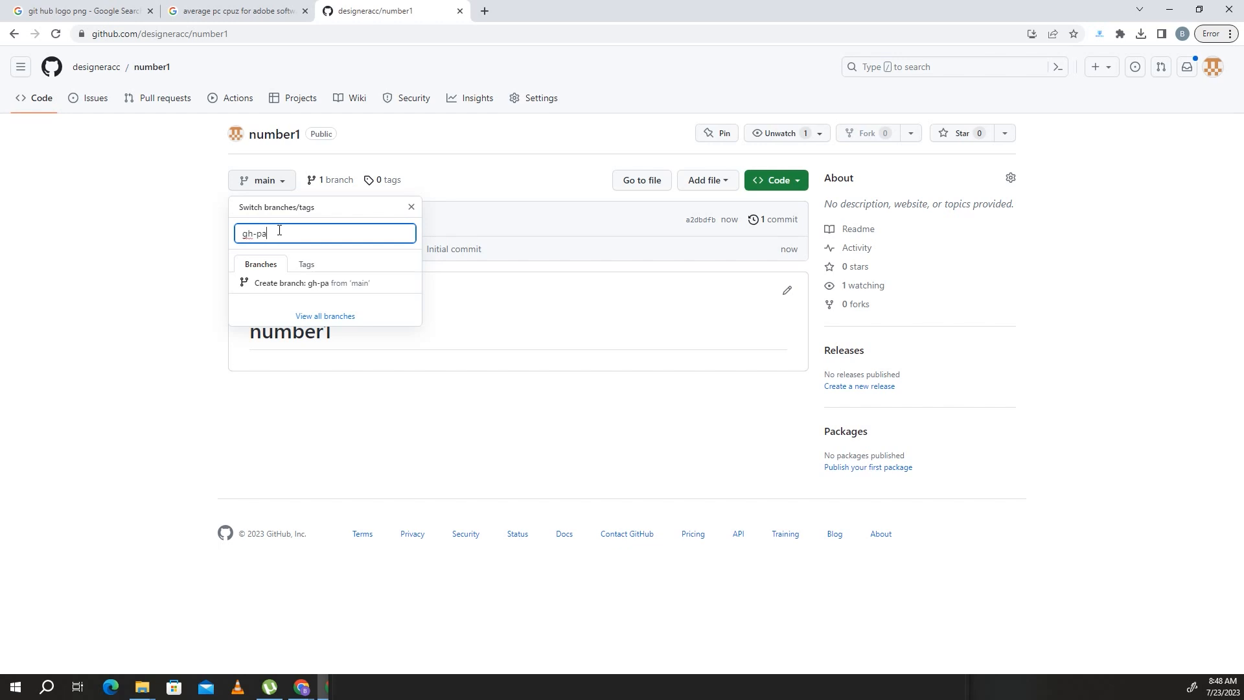
{"action": "type", "text": "ges"}
{"action": "left_click", "coordinate": [342, 289]}
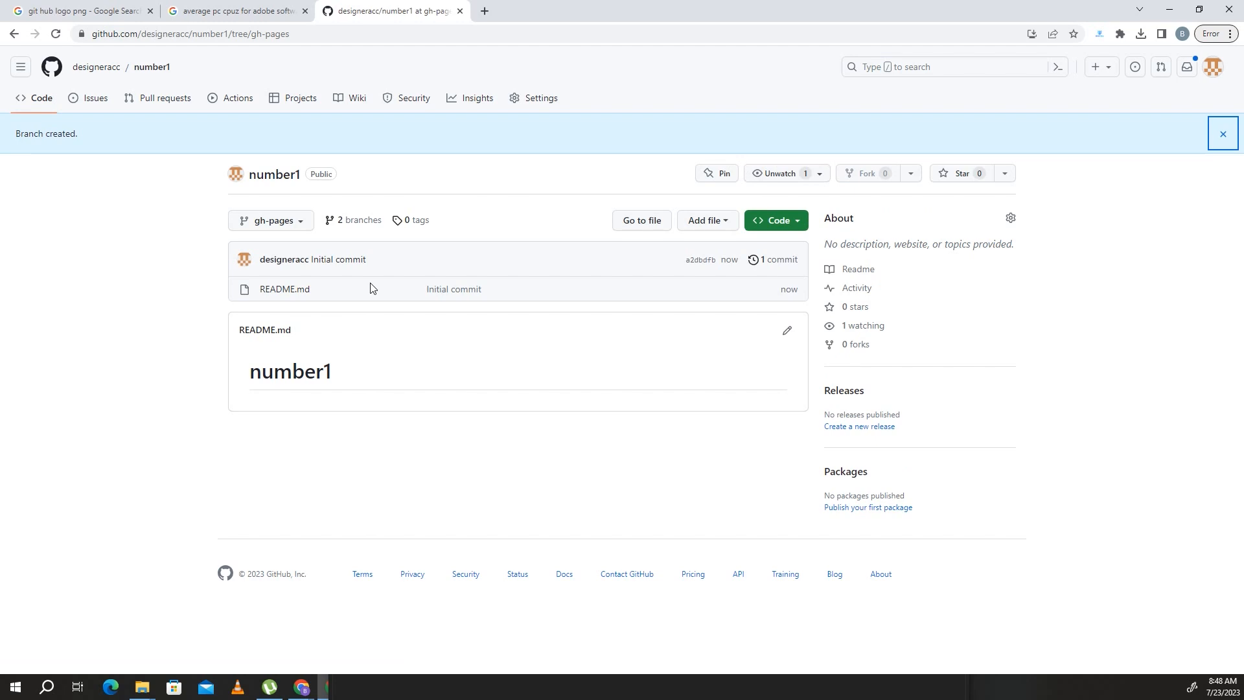
- Switch the number1 repository's default branch to gh-pages in its settings and confirm the update
{"action": "left_click", "coordinate": [528, 103]}
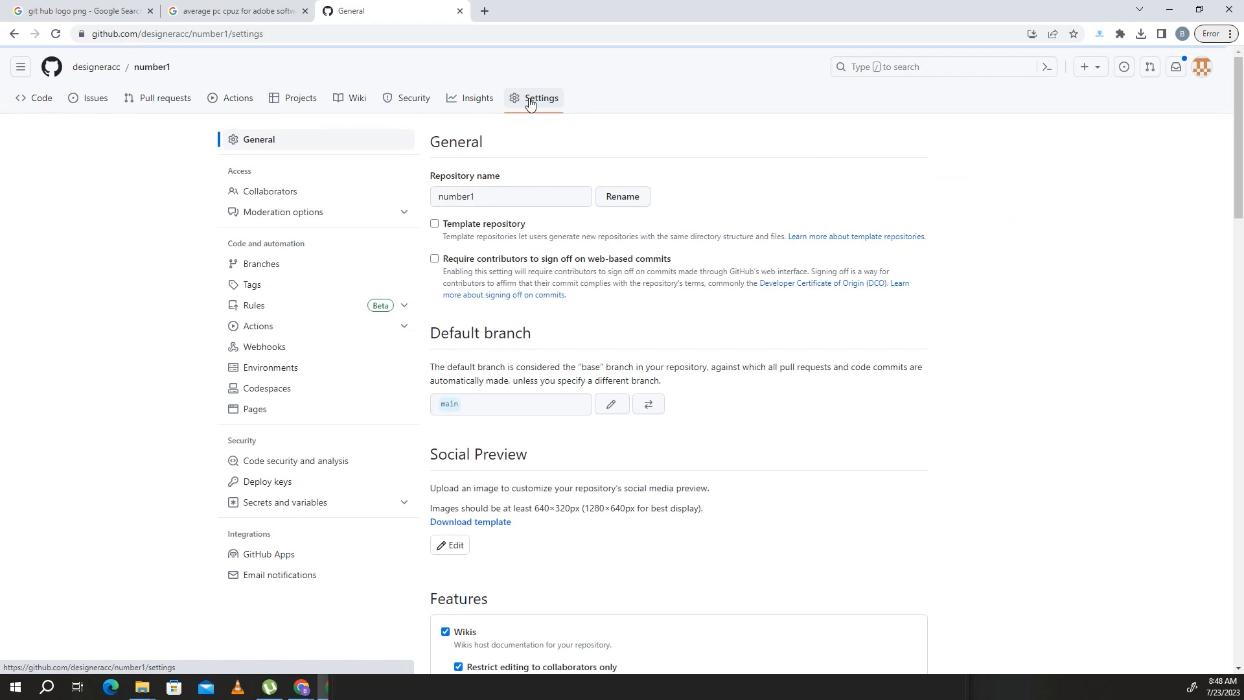
{"action": "left_click_drag", "start_coordinate": [564, 356], "coordinate": [424, 334]}
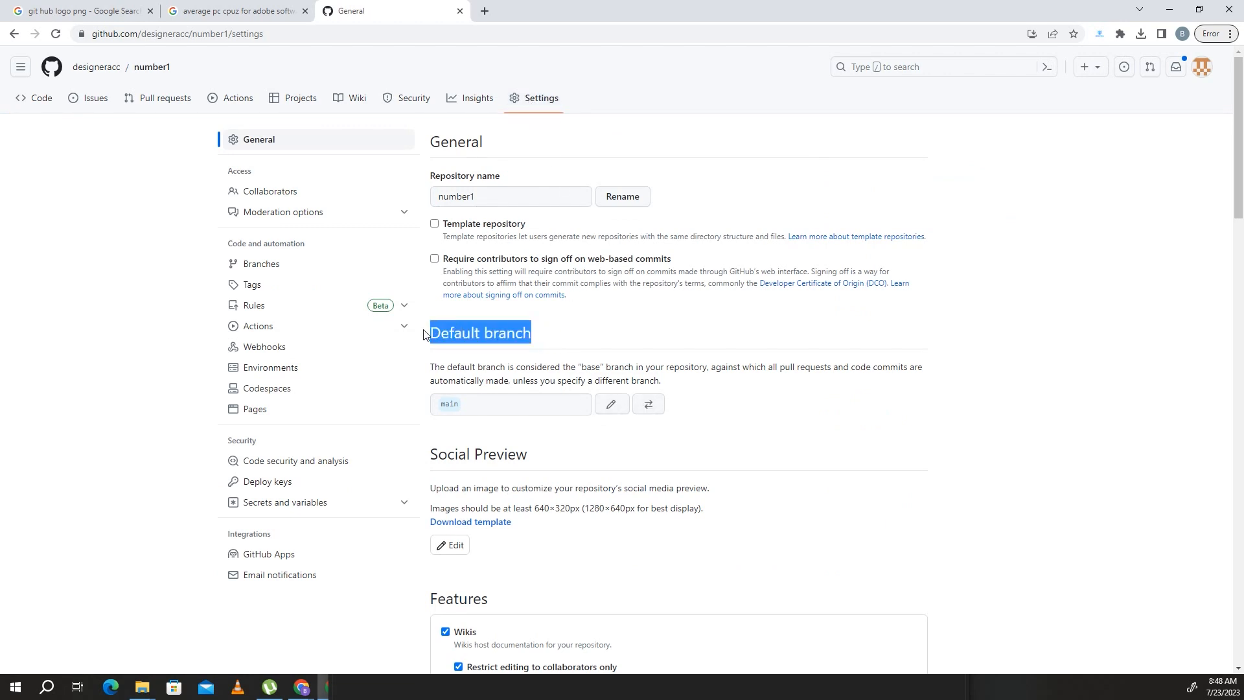
{"action": "left_click", "coordinate": [649, 405]}
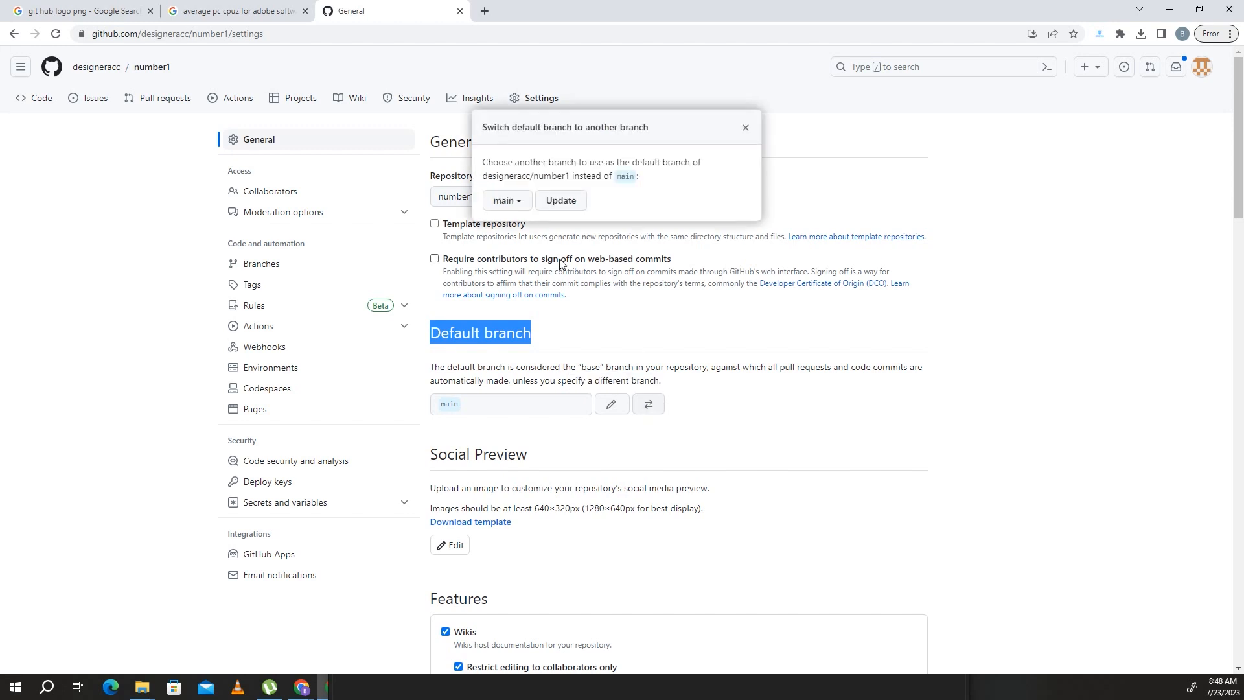
{"action": "left_click", "coordinate": [506, 200]}
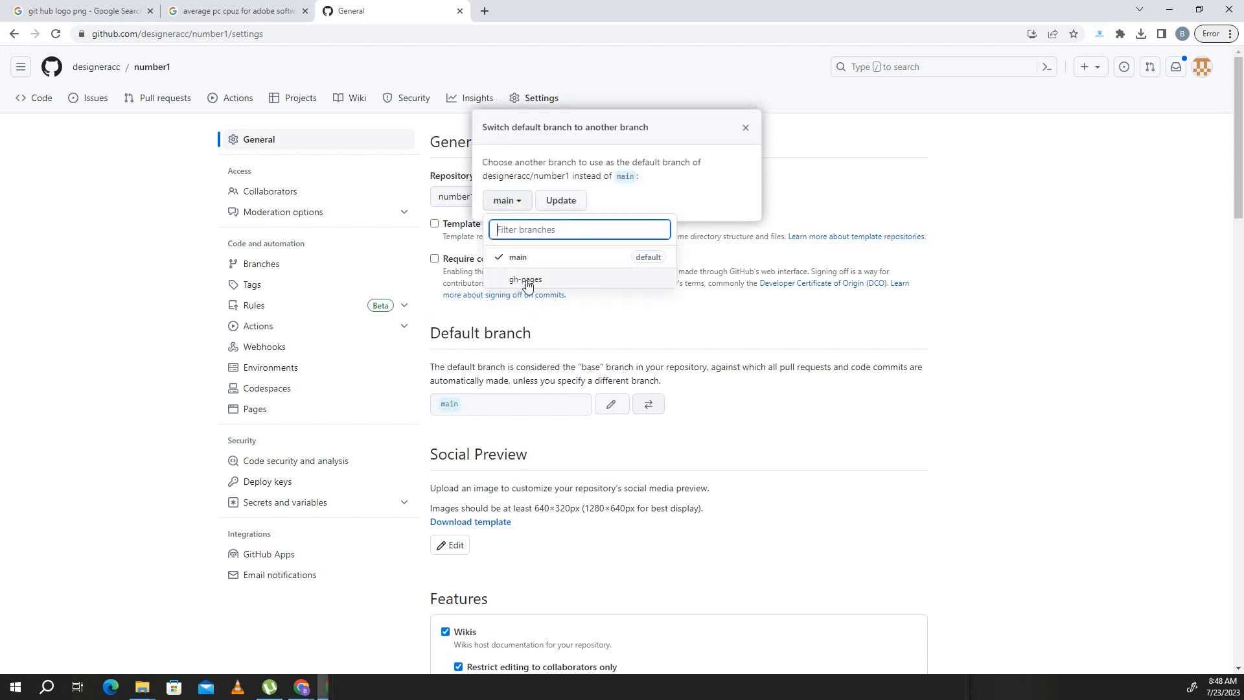
{"action": "left_click", "coordinate": [561, 279]}
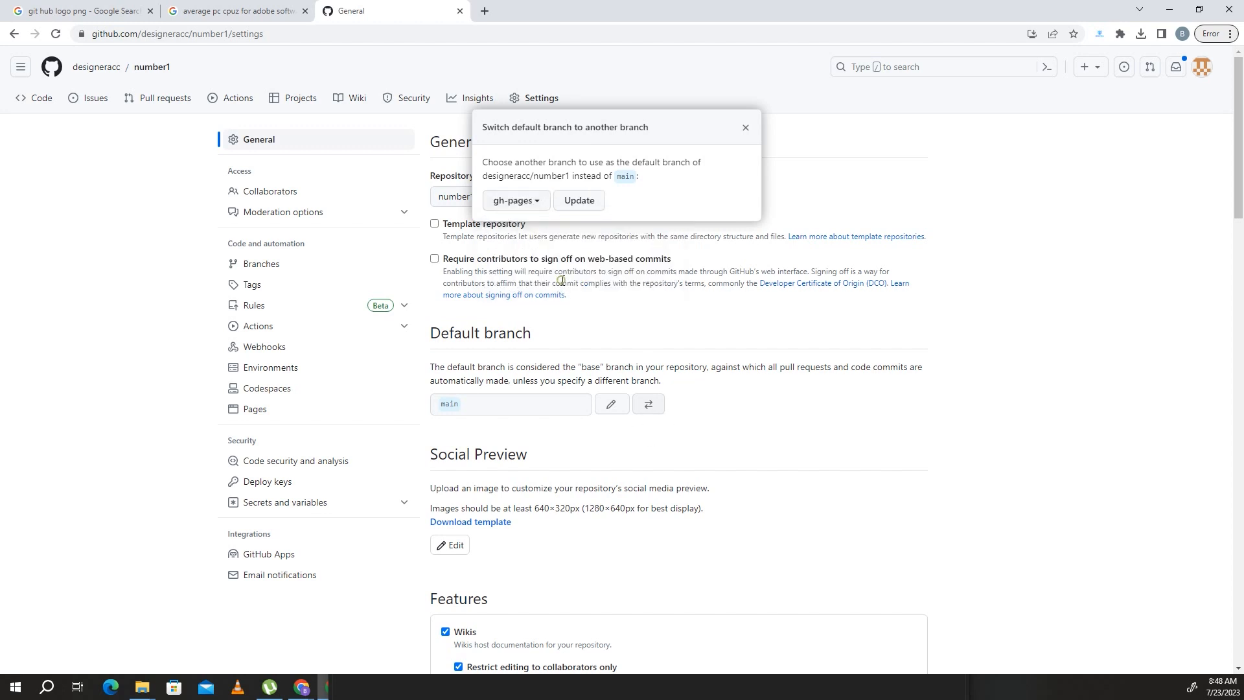
{"action": "left_click", "coordinate": [578, 205]}
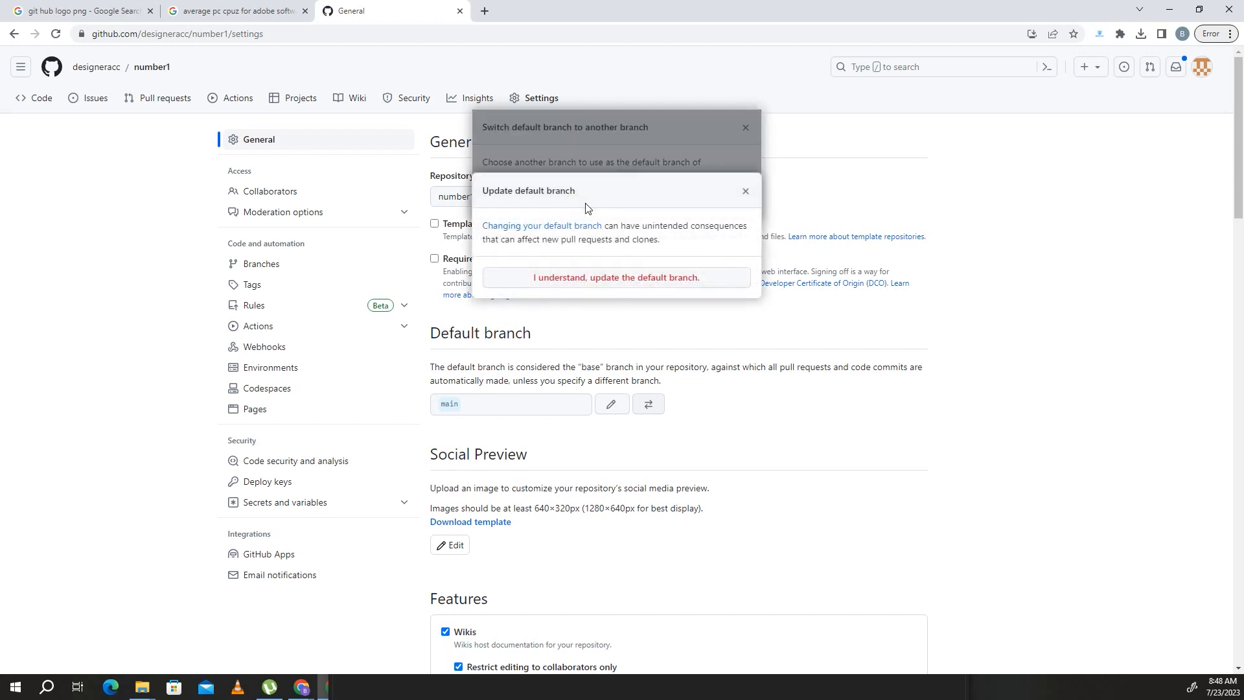
{"action": "left_click", "coordinate": [587, 281]}
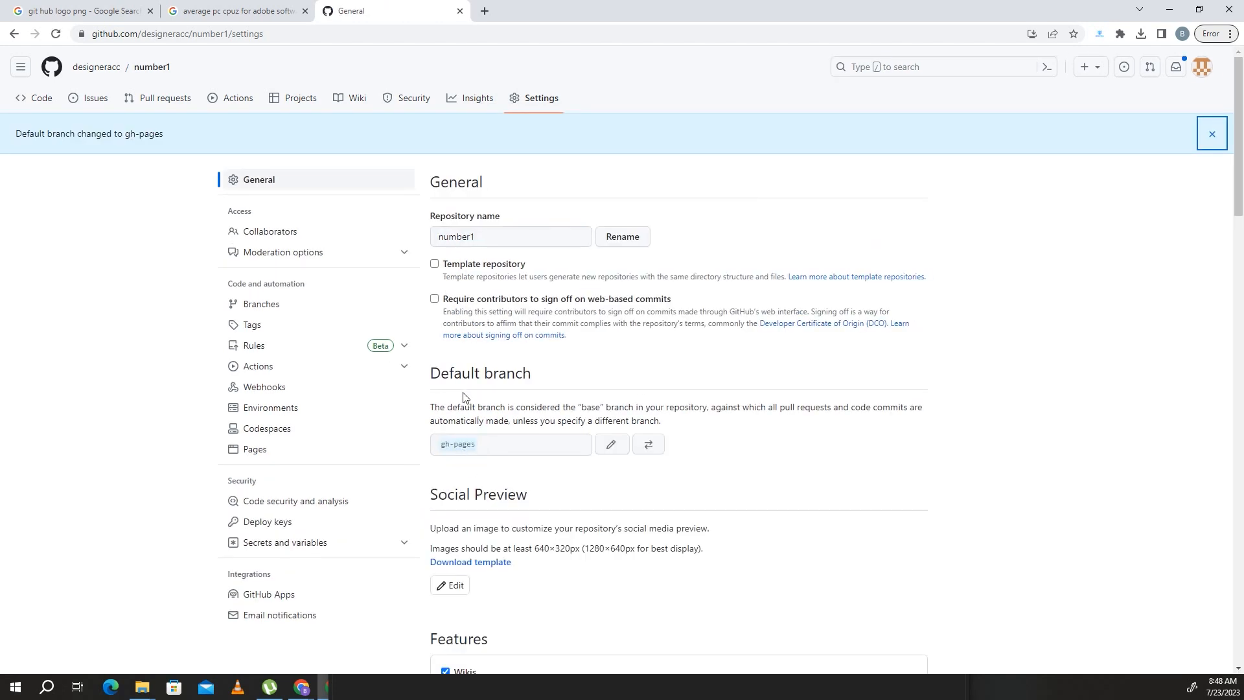
{"action": "scroll", "coordinate": [538, 343], "scroll_direction": "down", "scroll_amount": 9}
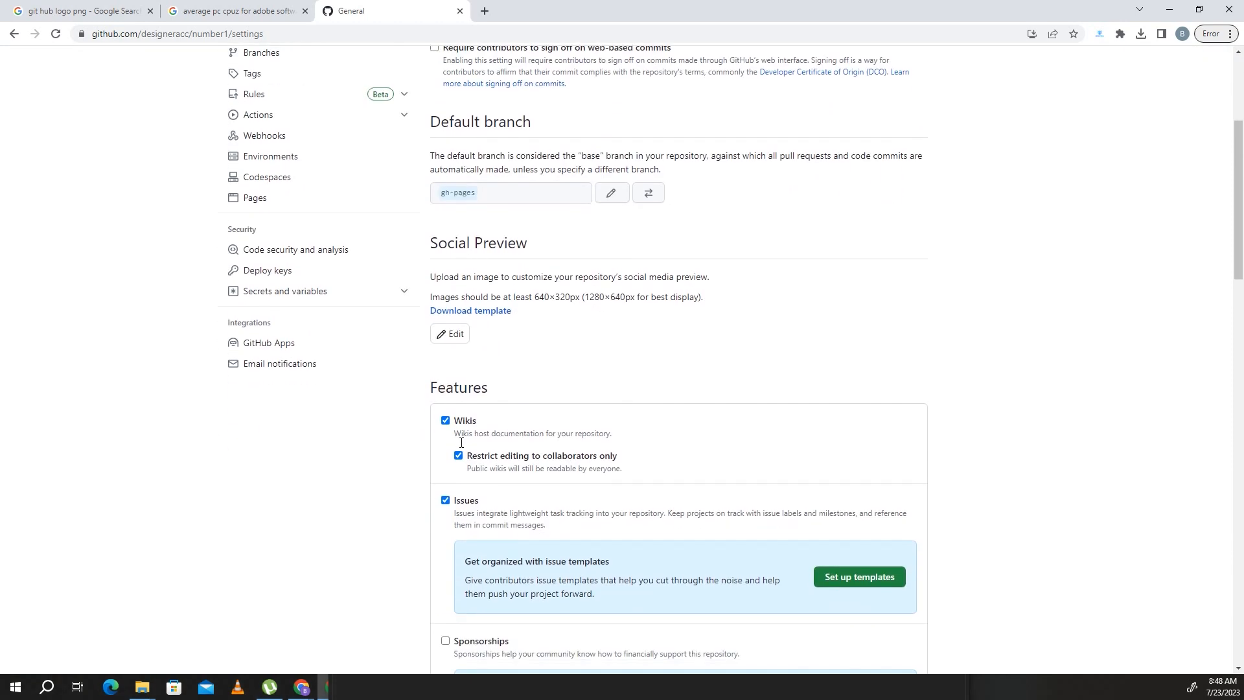
{"action": "scroll", "coordinate": [460, 442], "scroll_direction": "up", "scroll_amount": 9}
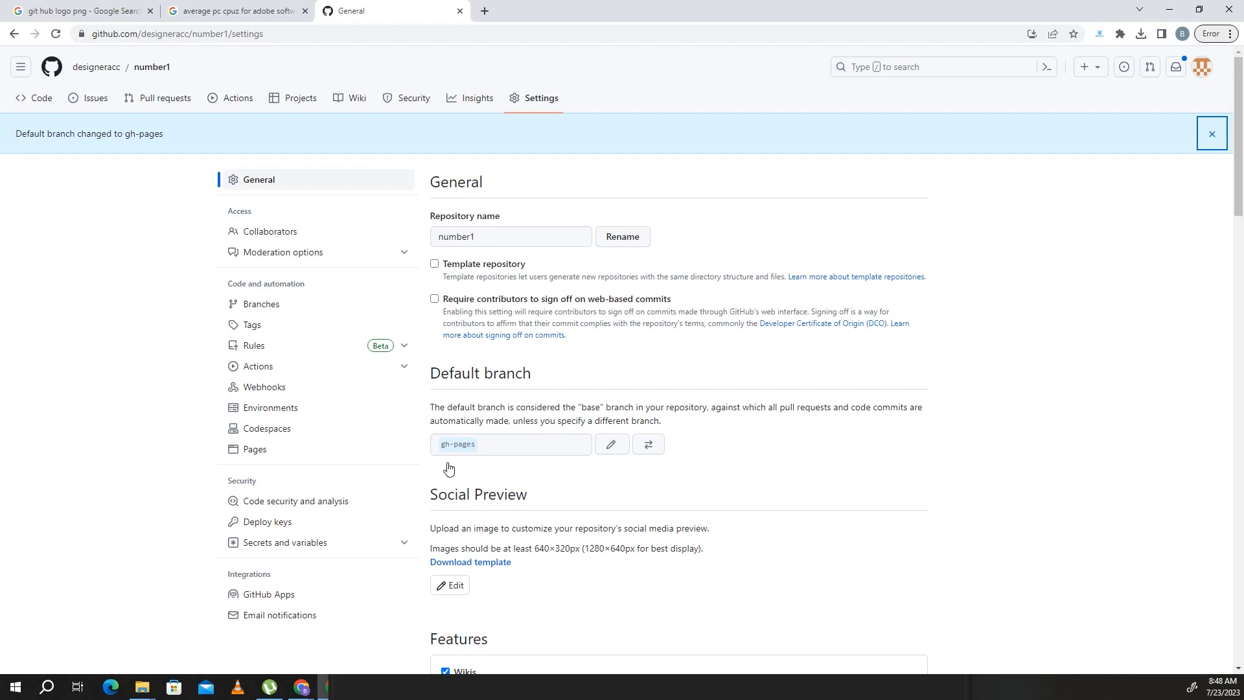
- Search the web for GitHub Desktop in a new browser tab and open its official download page
{"action": "left_click", "coordinate": [485, 11]}
{"action": "type", "text": "g"}
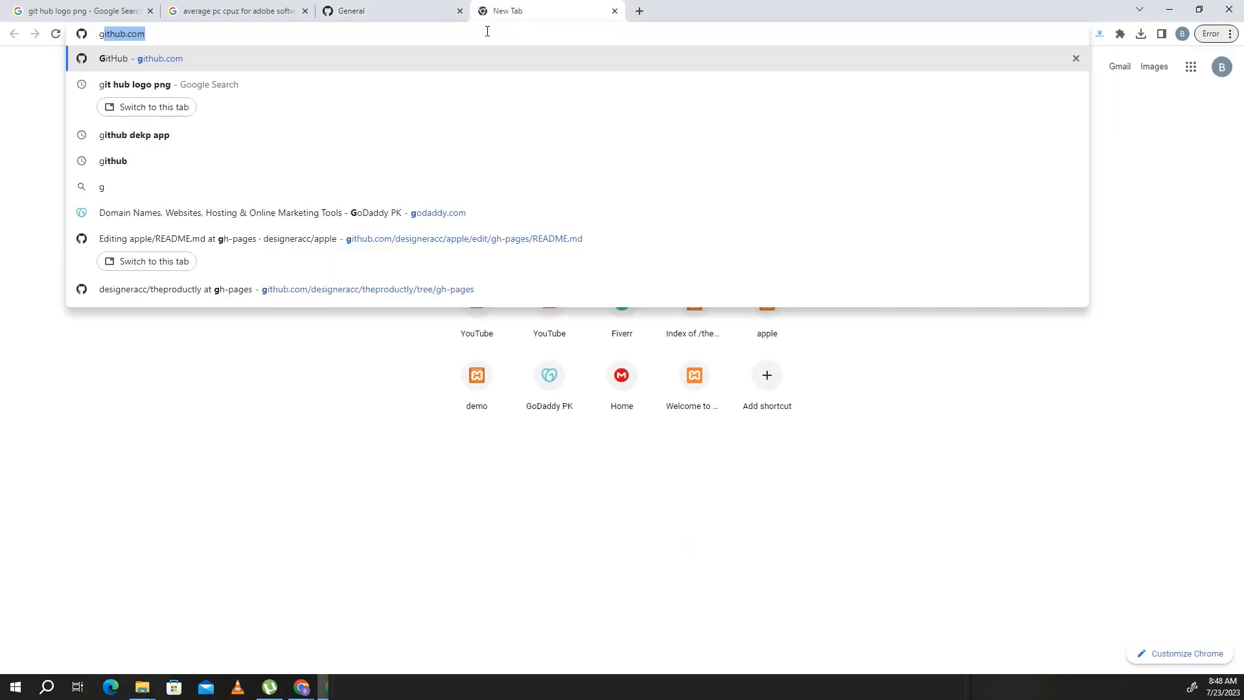
{"action": "type", "text": "ithub "}
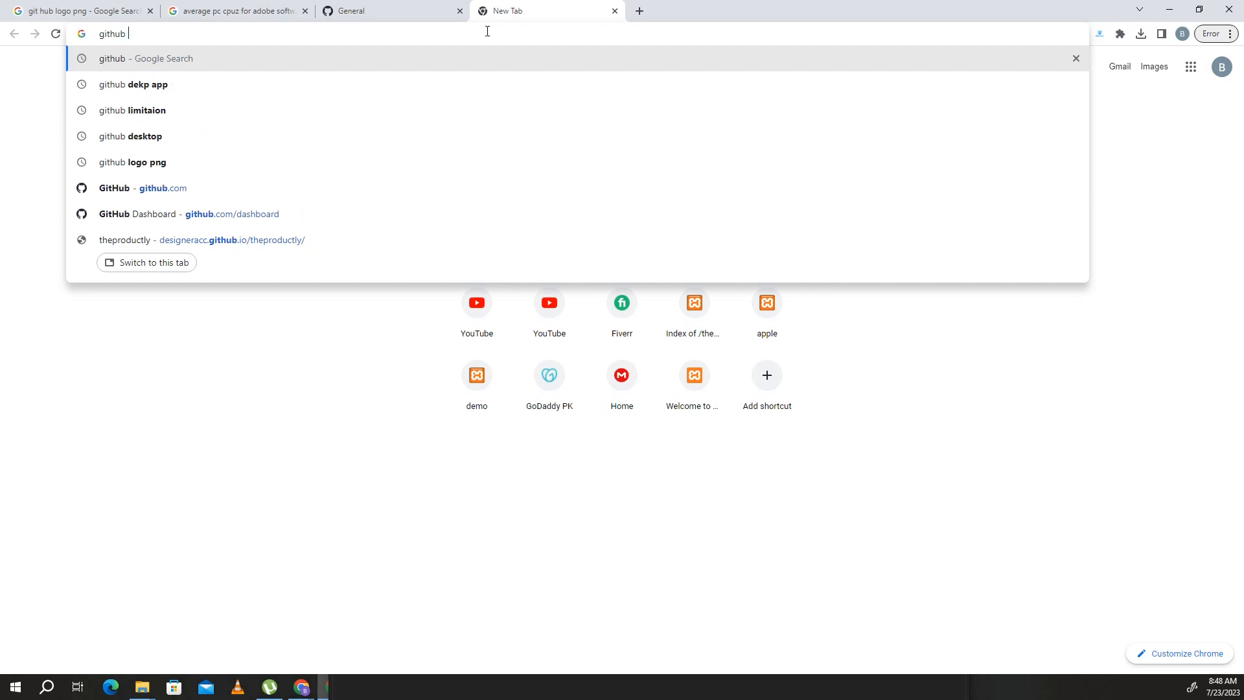
{"action": "type", "text": "deskptop"}
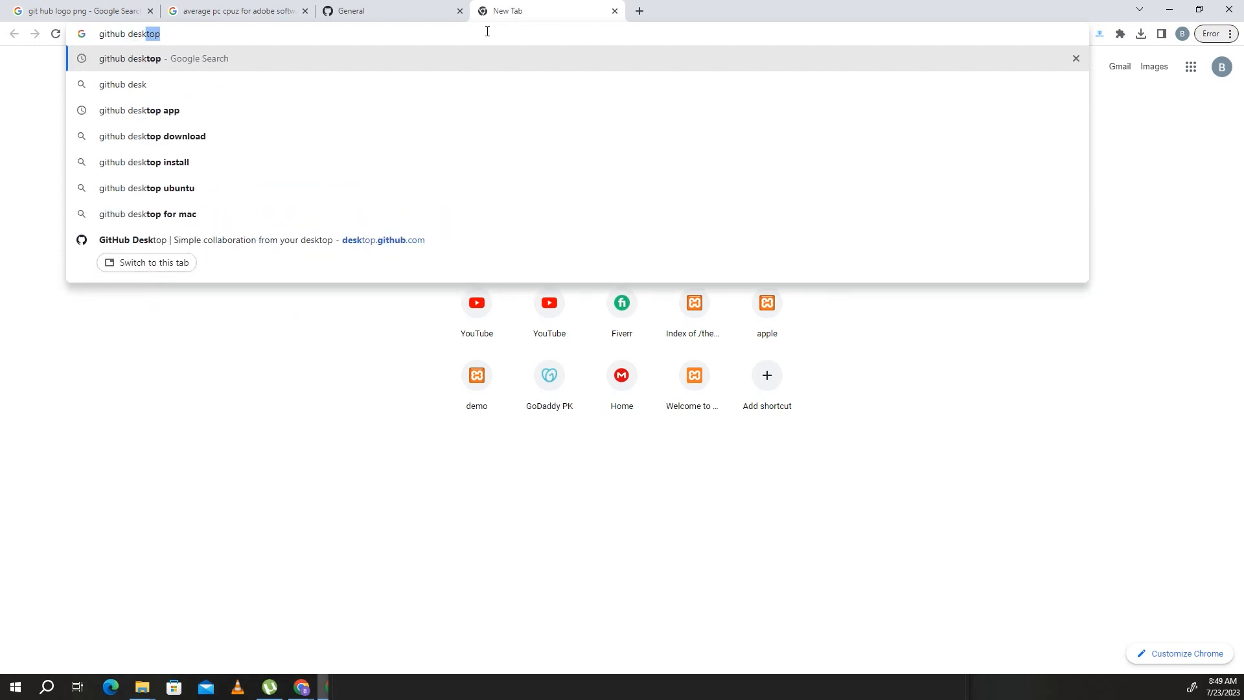
{"action": "key", "text": "Return"}
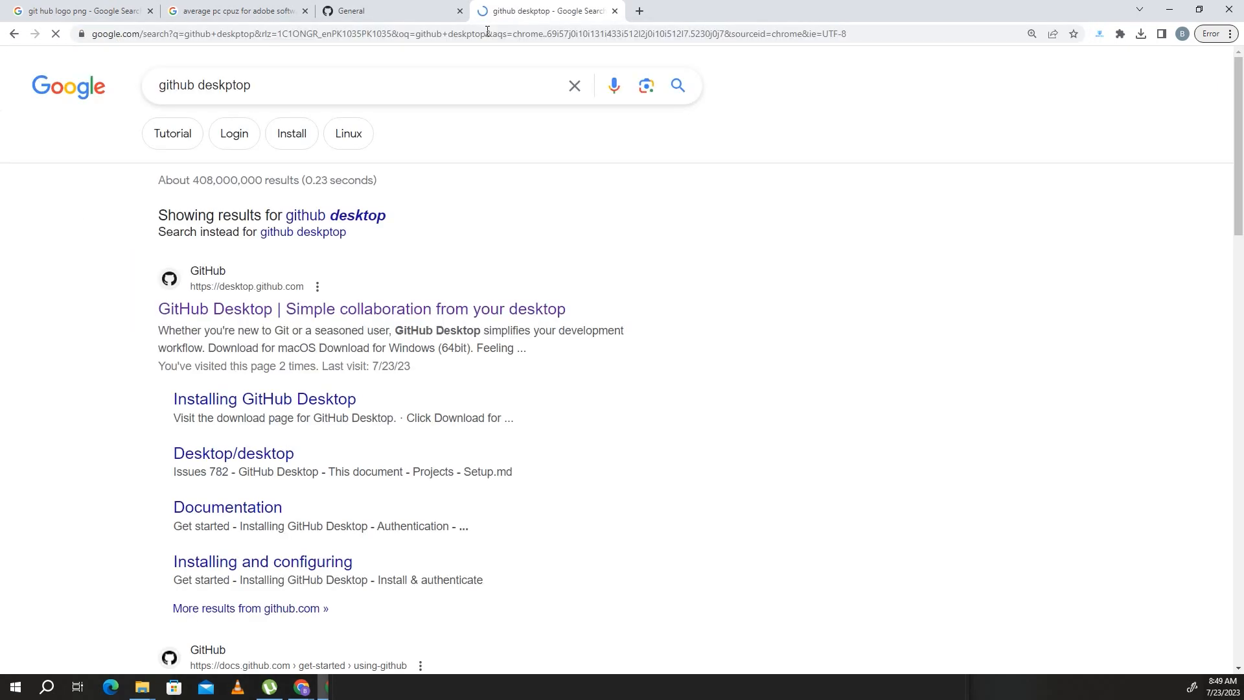
{"action": "left_click", "coordinate": [355, 315]}
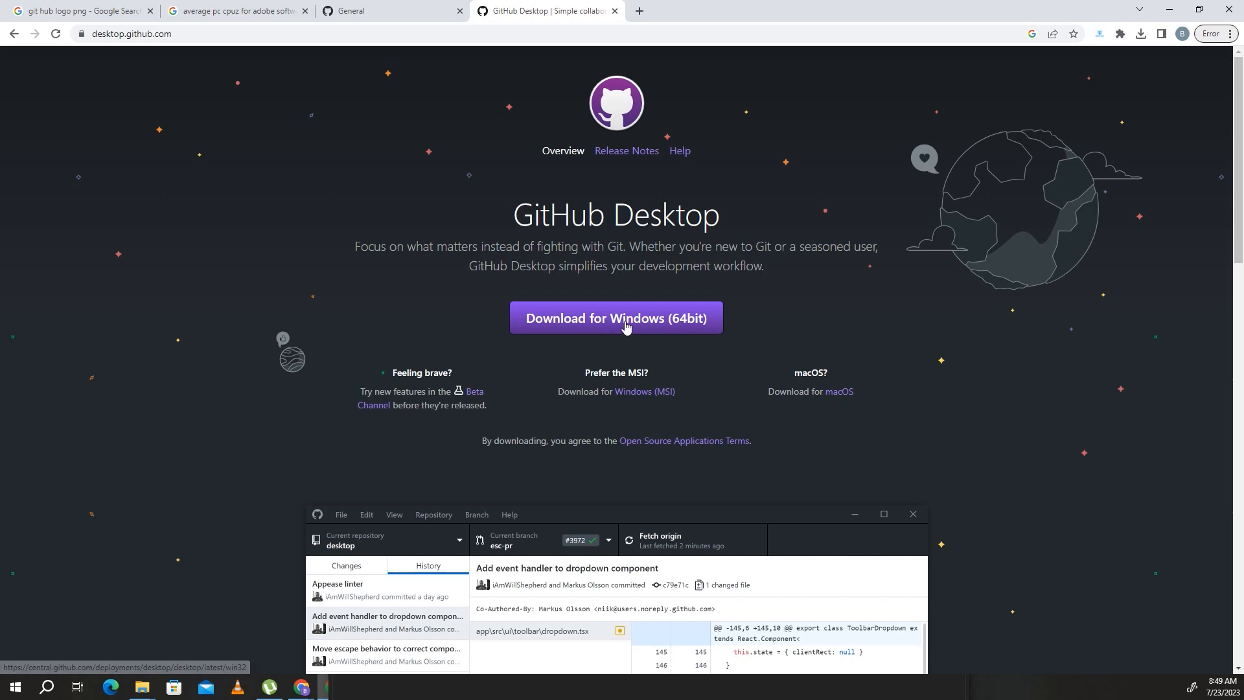
- Look over the GitHub Desktop download options and bring up the installed GitHub Desktop application
{"action": "scroll", "coordinate": [621, 370], "scroll_direction": "down", "scroll_amount": 4}
{"action": "scroll", "coordinate": [621, 370], "scroll_direction": "down", "scroll_amount": 4}
{"action": "scroll", "coordinate": [644, 422], "scroll_direction": "up", "scroll_amount": 6}
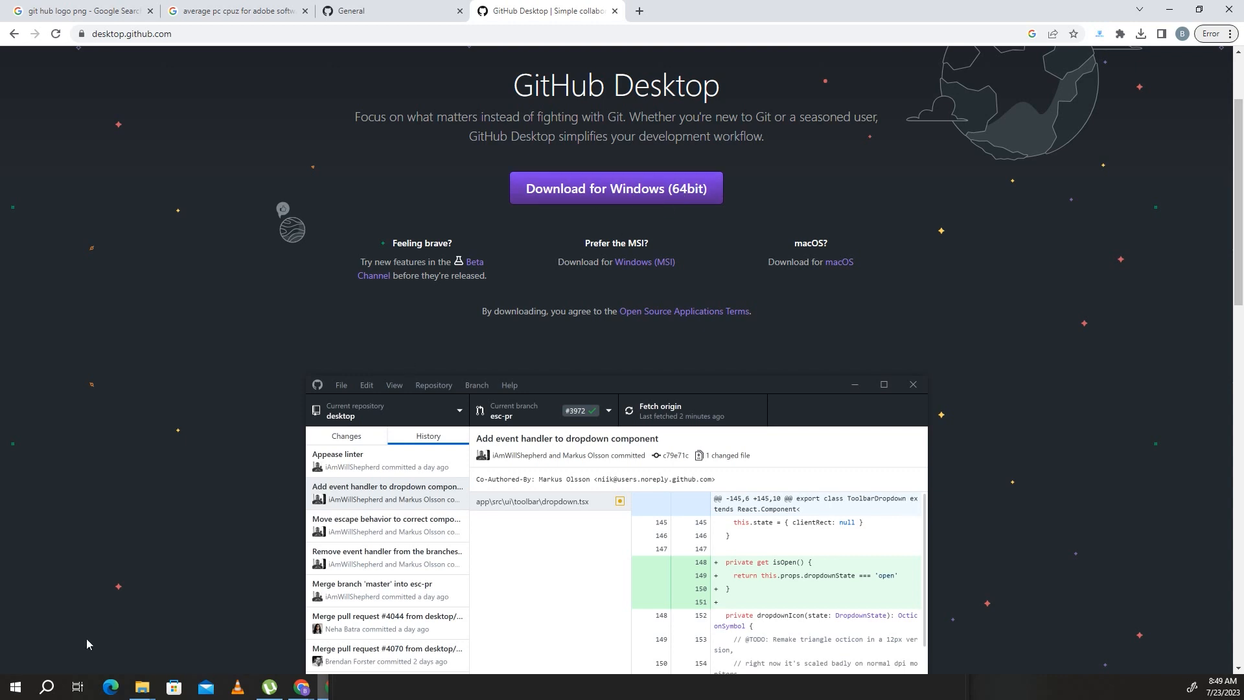
{"action": "left_click", "coordinate": [23, 692]}
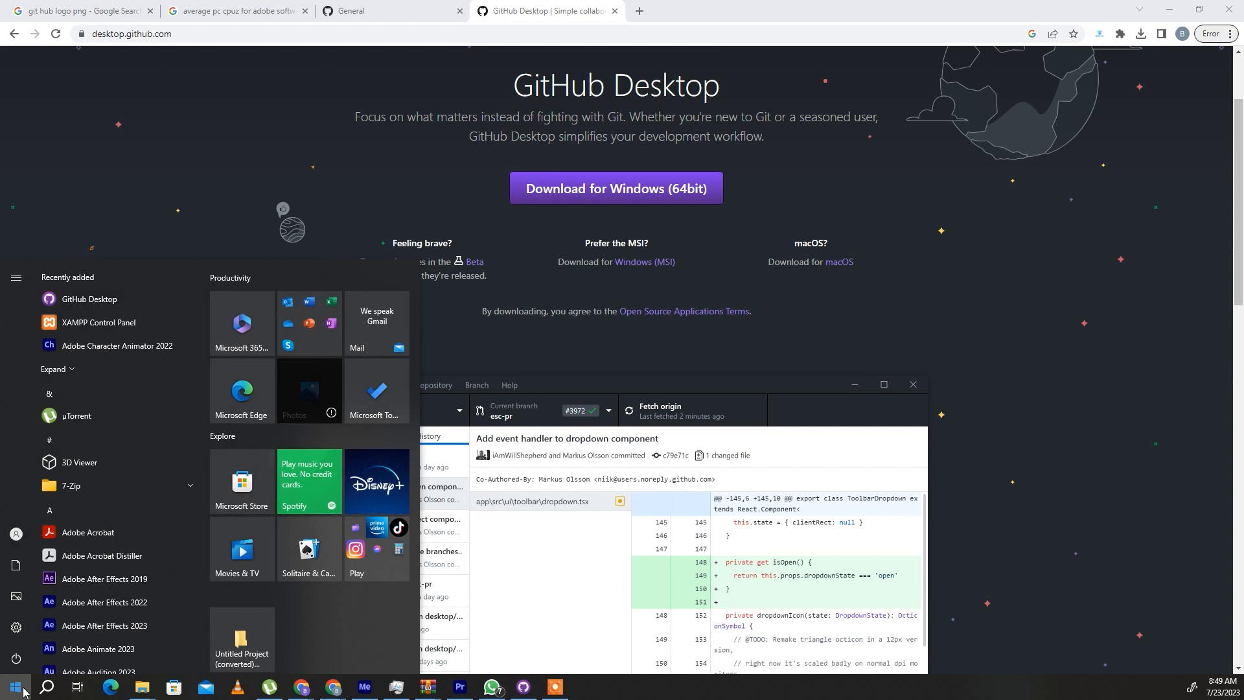
{"action": "left_click", "coordinate": [22, 692]}
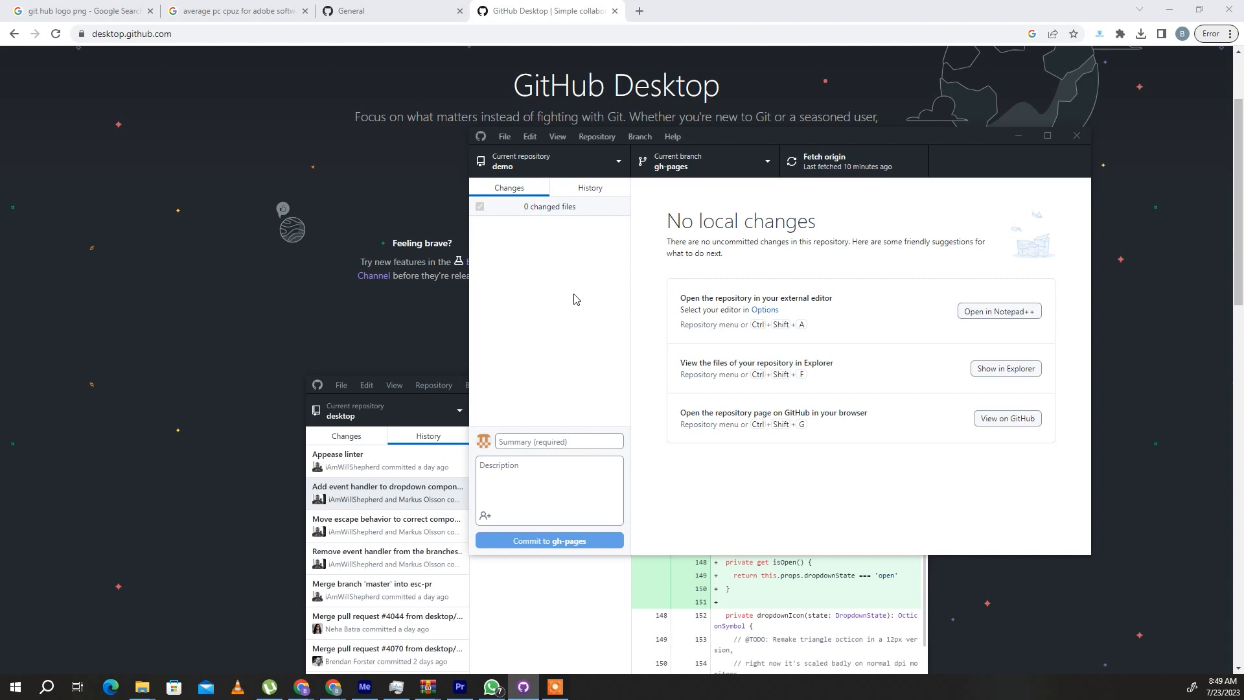
- Search the web for XAMPP in a new browser tab and open the Apache Friends website
{"action": "left_click", "coordinate": [639, 11]}
{"action": "type", "text": "xammp"}
{"action": "key", "text": "Return"}
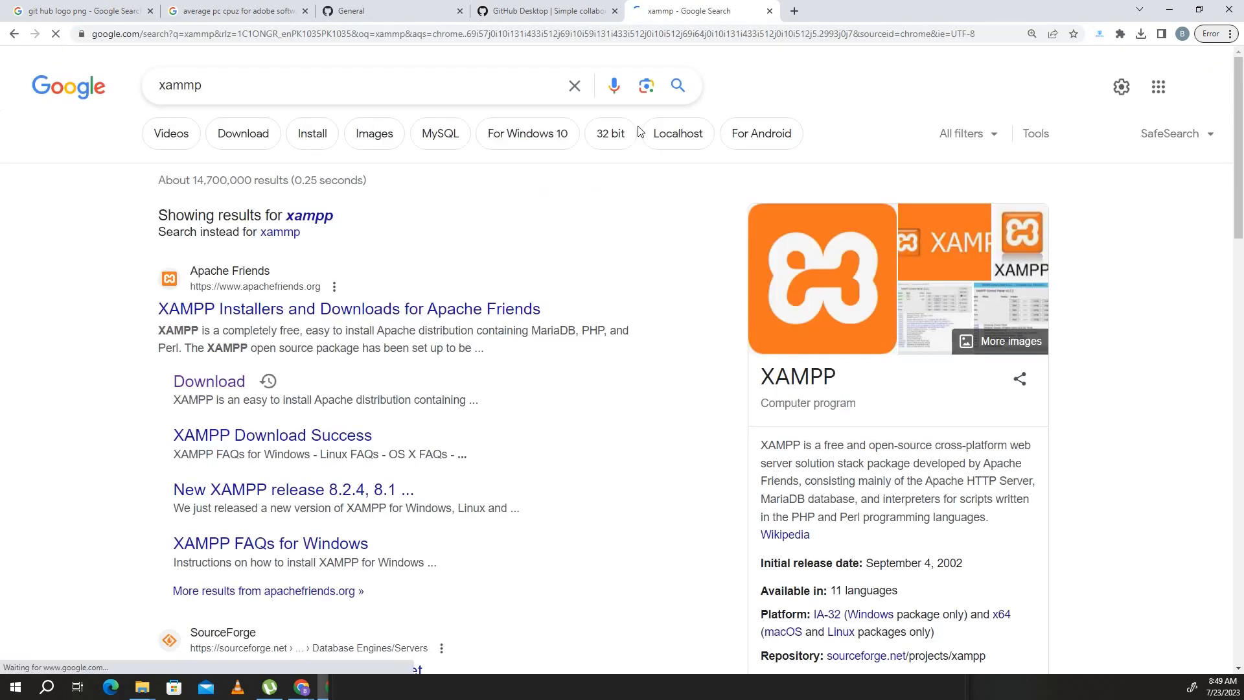
{"action": "left_click", "coordinate": [487, 312]}
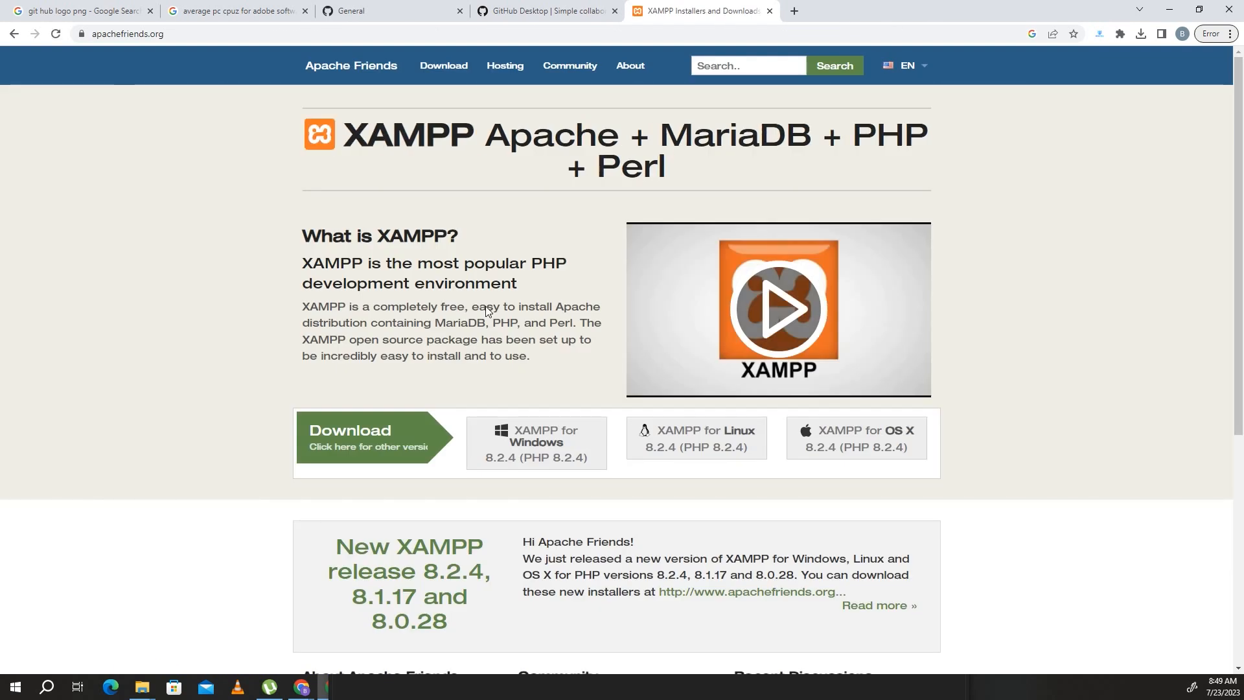
- Download the 64-bit XAMPP 8.0.28 installer for Windows
{"action": "left_click", "coordinate": [447, 70]}
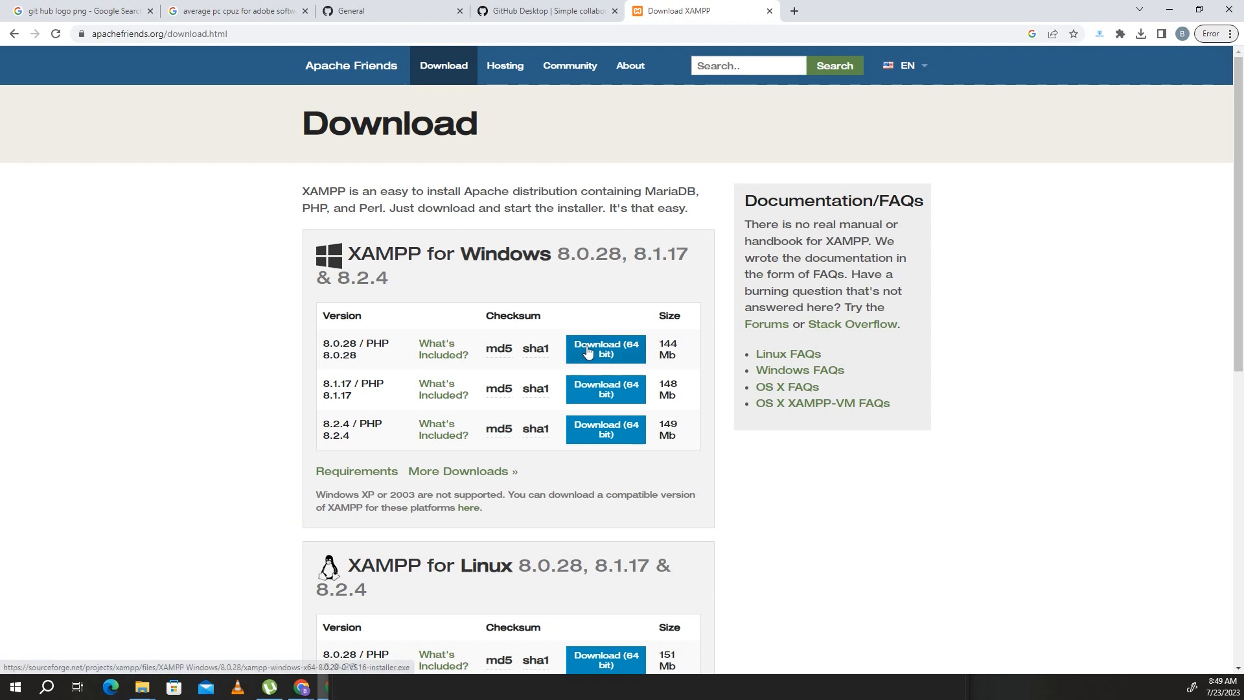
{"action": "left_click", "coordinate": [589, 351]}
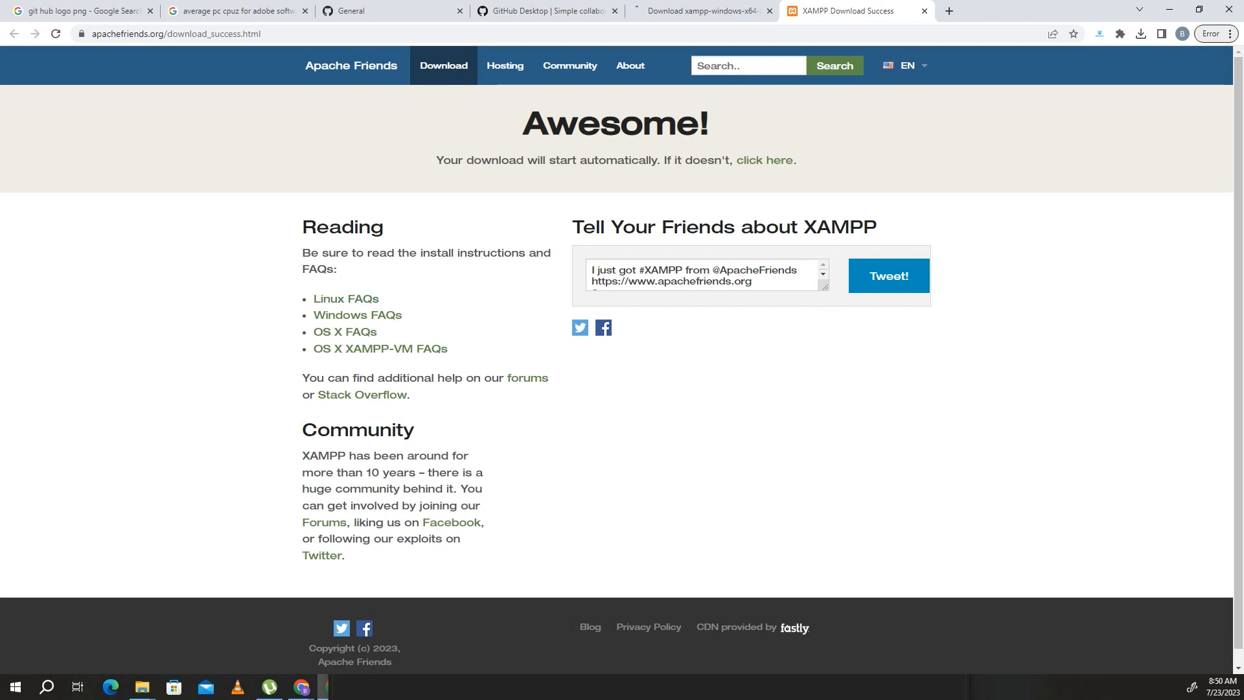
{"action": "scroll", "coordinate": [622, 363], "scroll_direction": "down", "scroll_amount": 1}
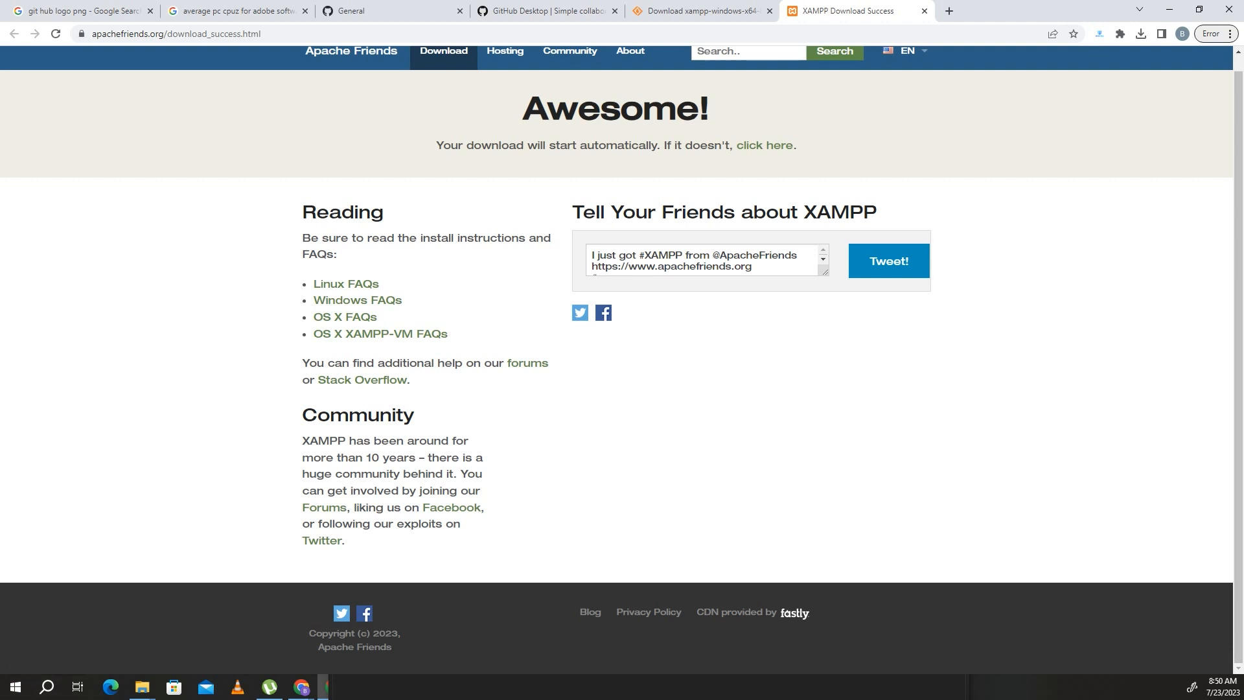
{"action": "left_click", "coordinate": [77, 687]}
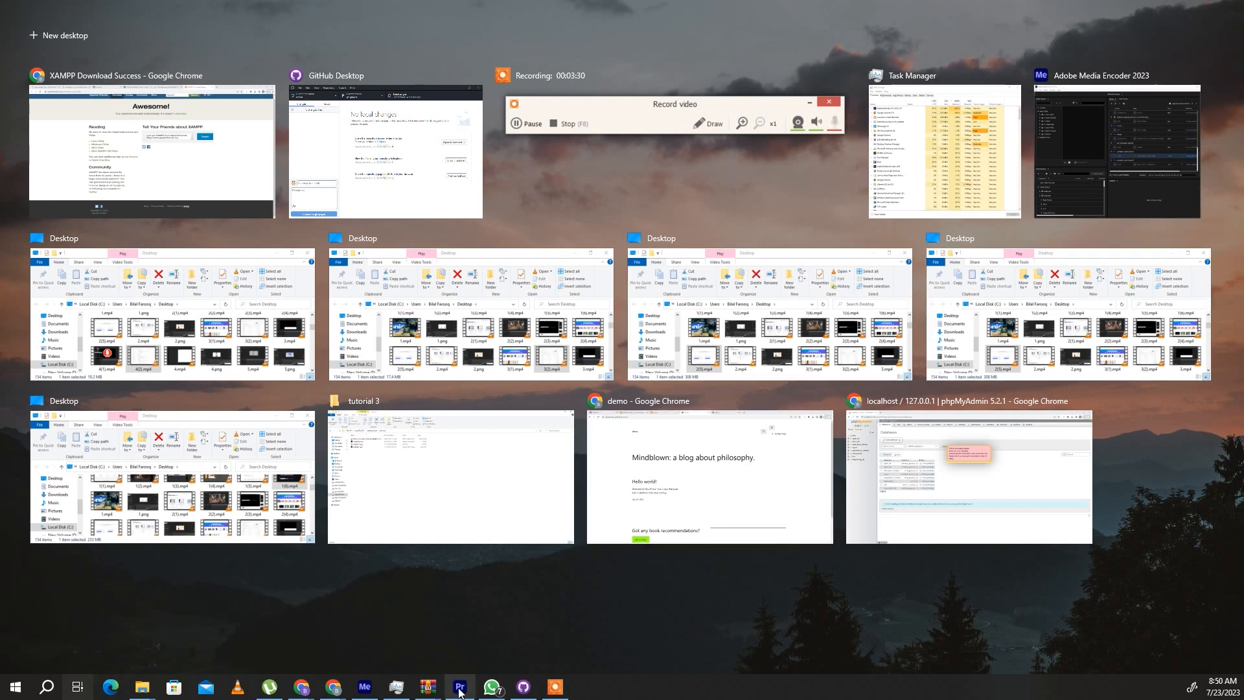
{"action": "left_click", "coordinate": [364, 688]}
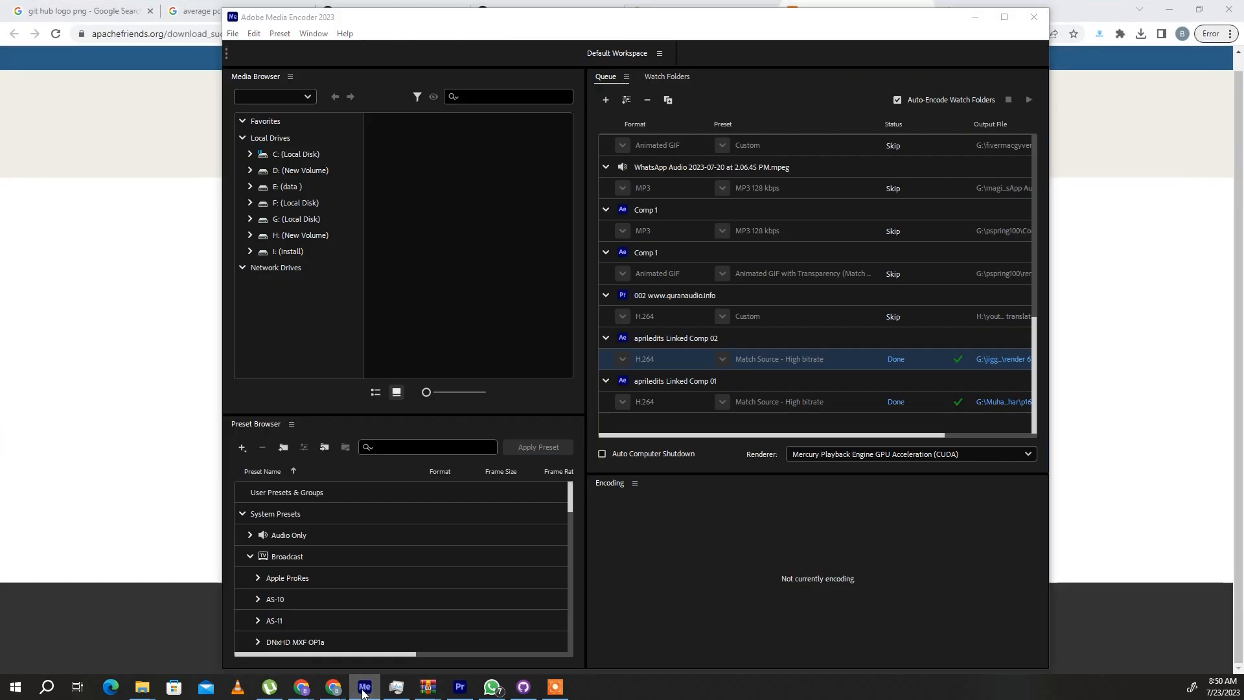
{"action": "left_click", "coordinate": [364, 686]}
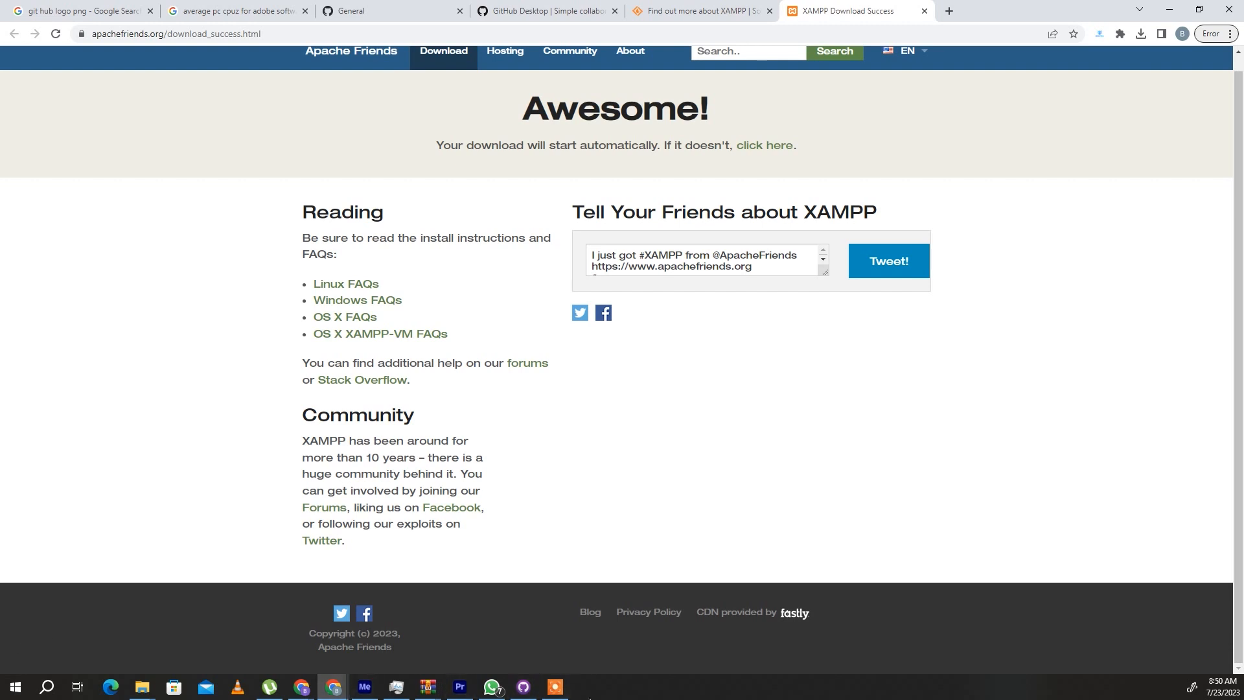
- Launch the XAMPP Control Panel and start the Apache and MySQL modules
{"action": "left_click", "coordinate": [40, 690]}
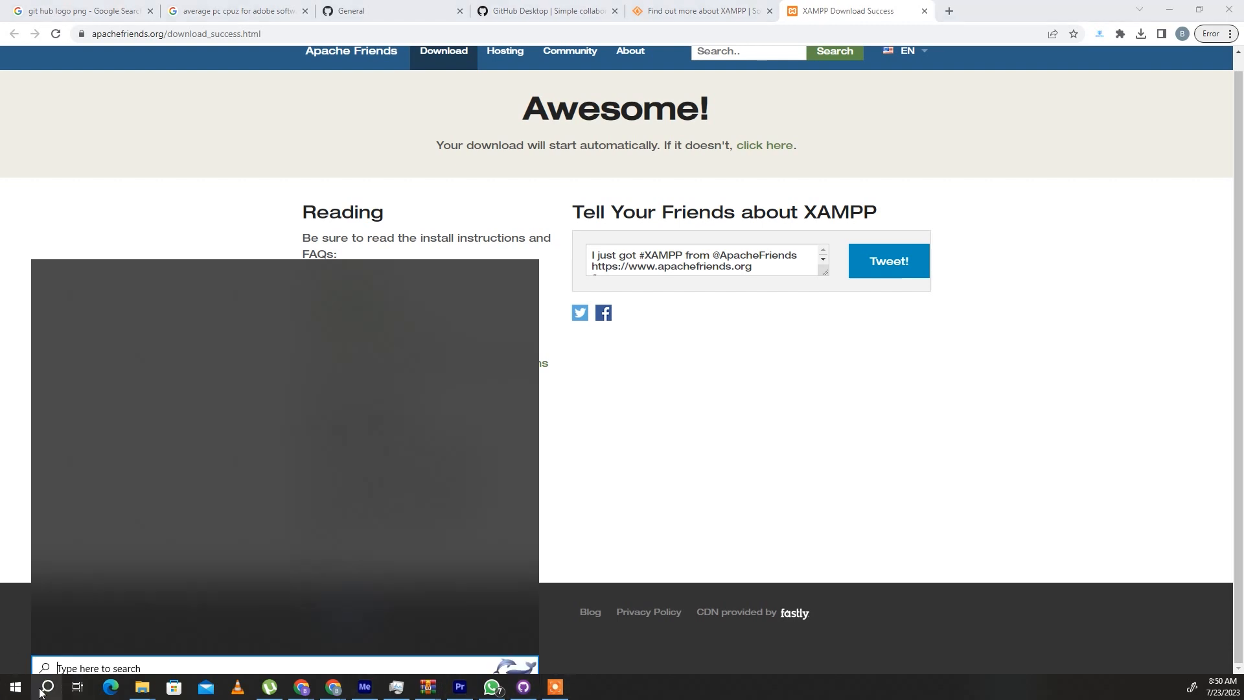
{"action": "type", "text": "xamm"}
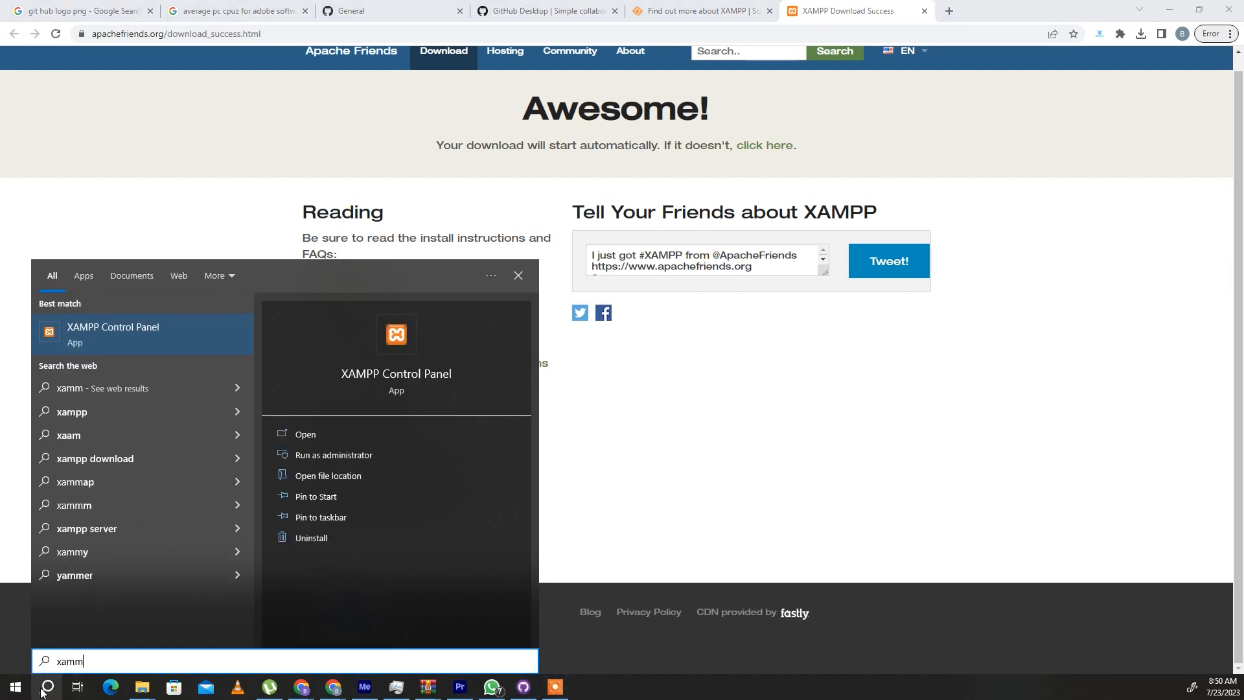
{"action": "key", "text": "Return"}
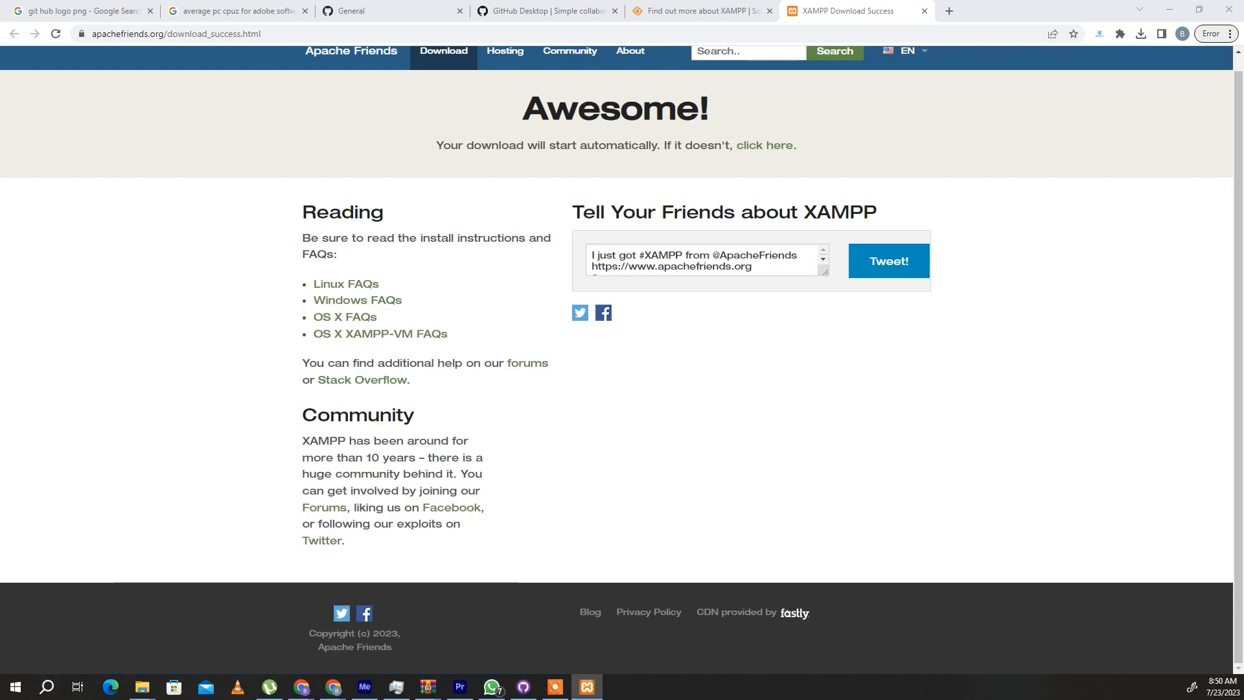
{"action": "left_click_drag", "start_coordinate": [296, 235], "coordinate": [367, 160]}
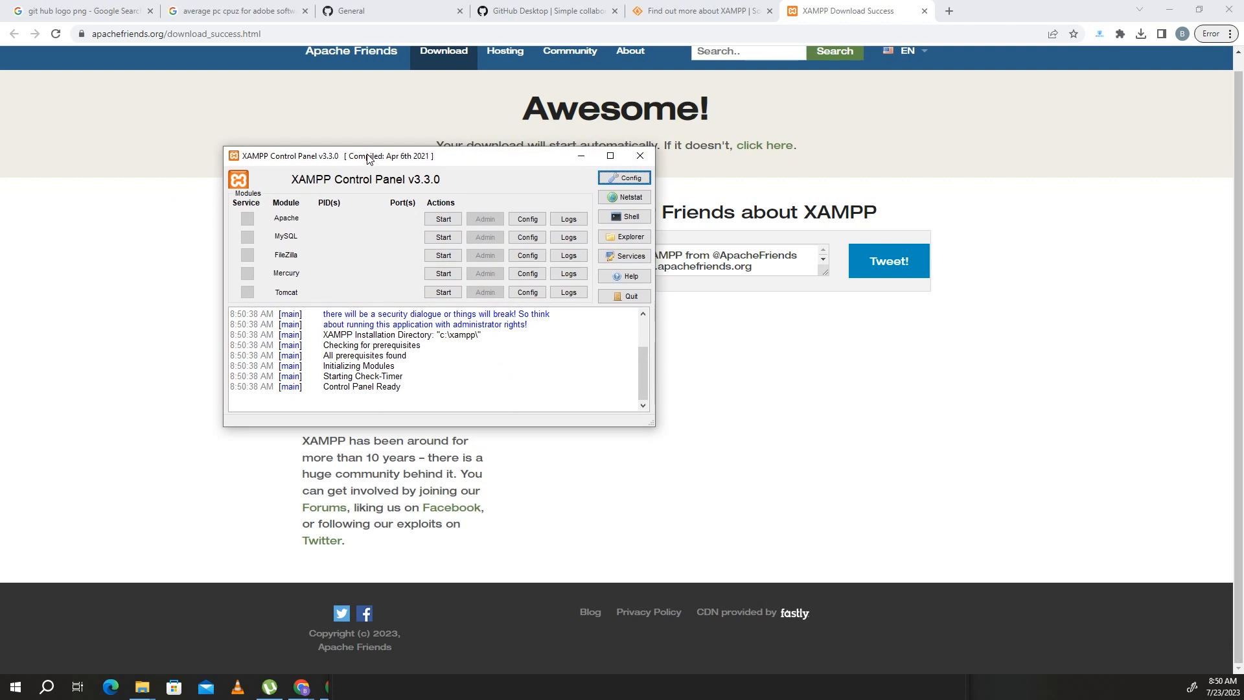
{"action": "left_click", "coordinate": [444, 221]}
{"action": "left_click", "coordinate": [444, 237]}
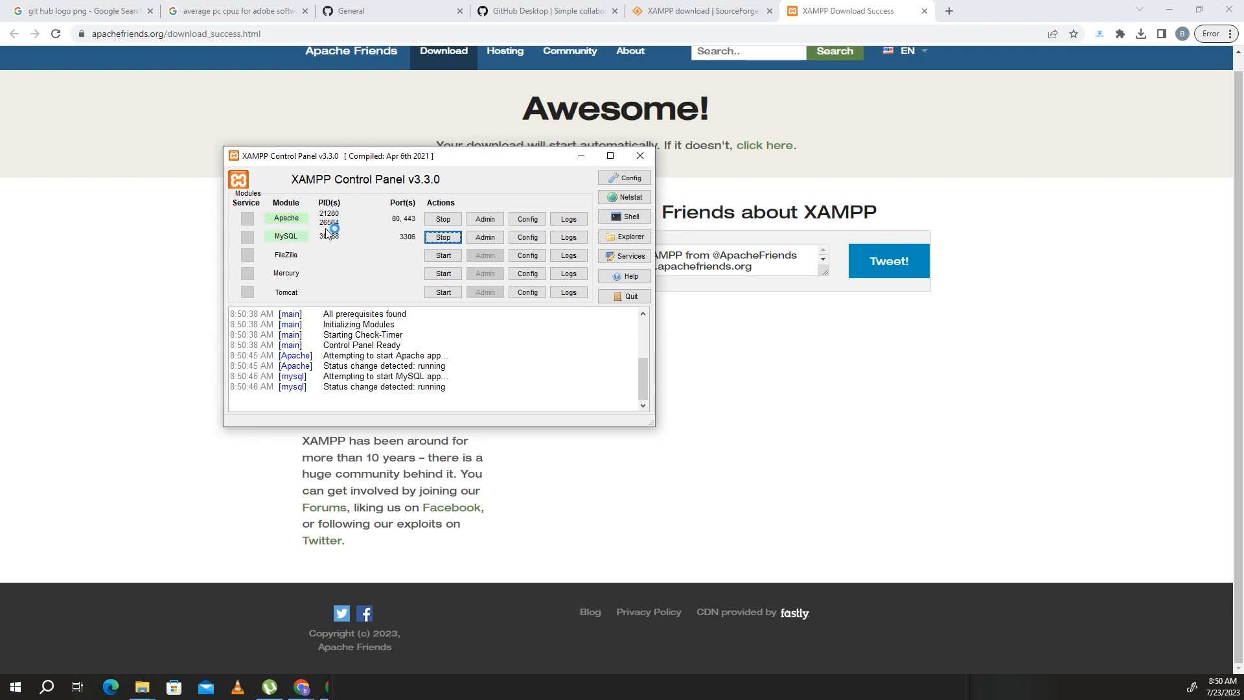
- Load localhost in the browser and open the Databases page of phpMyAdmin
{"action": "left_click", "coordinate": [835, 37]}
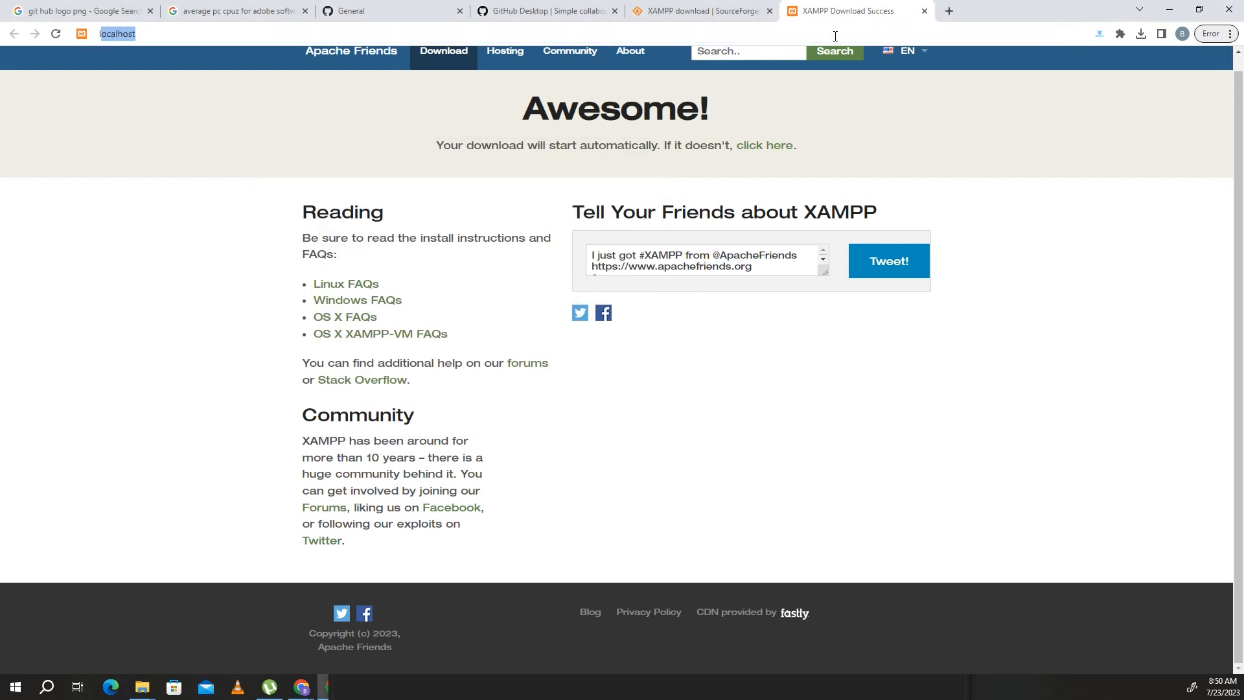
{"action": "type", "text": "local"}
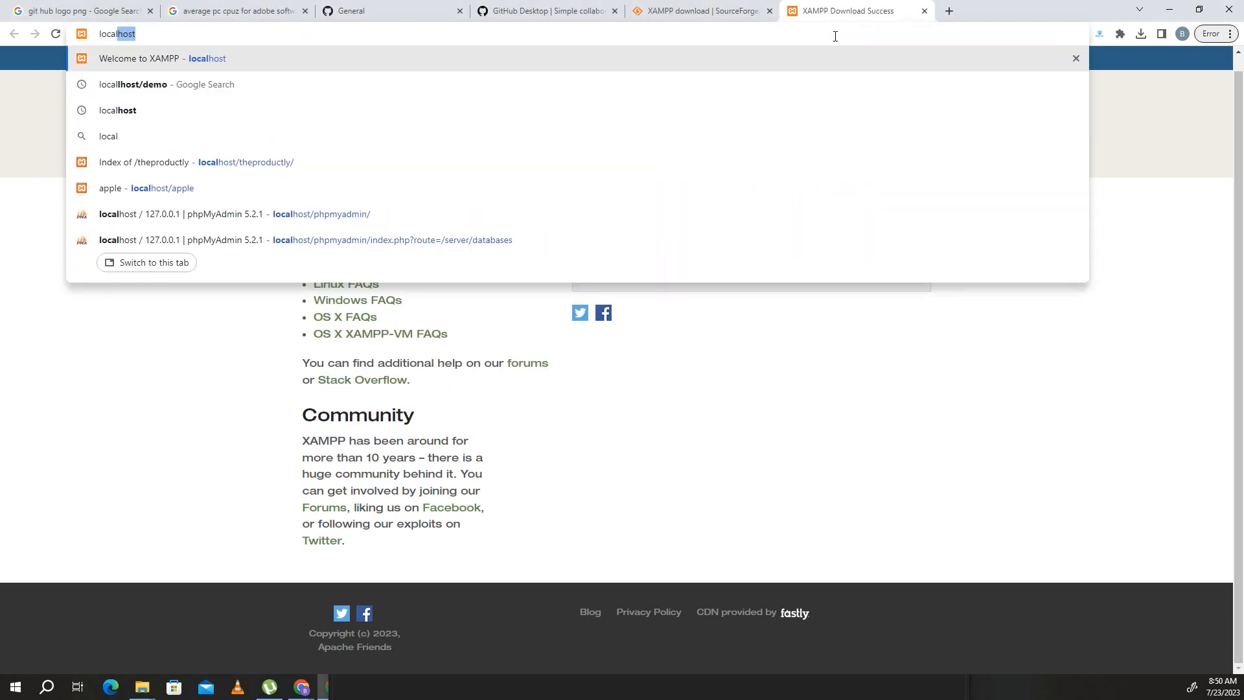
{"action": "type", "text": "host"}
{"action": "key", "text": "Return"}
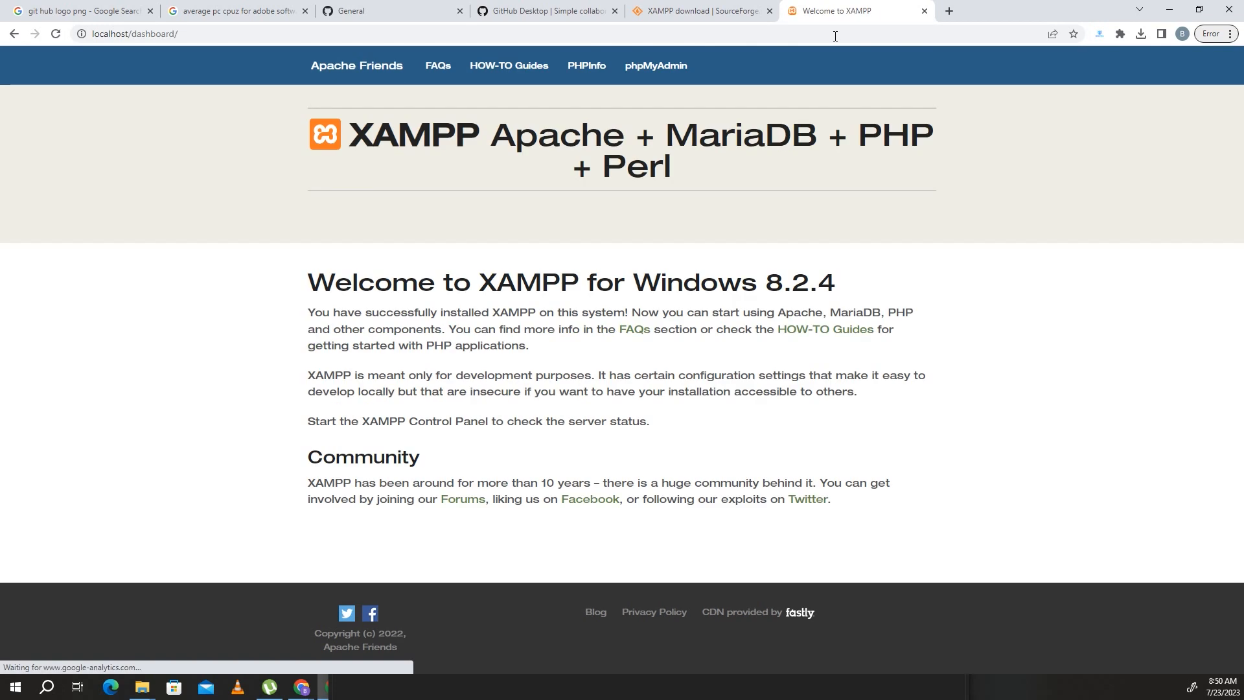
{"action": "left_click_drag", "start_coordinate": [117, 36], "coordinate": [170, 33]}
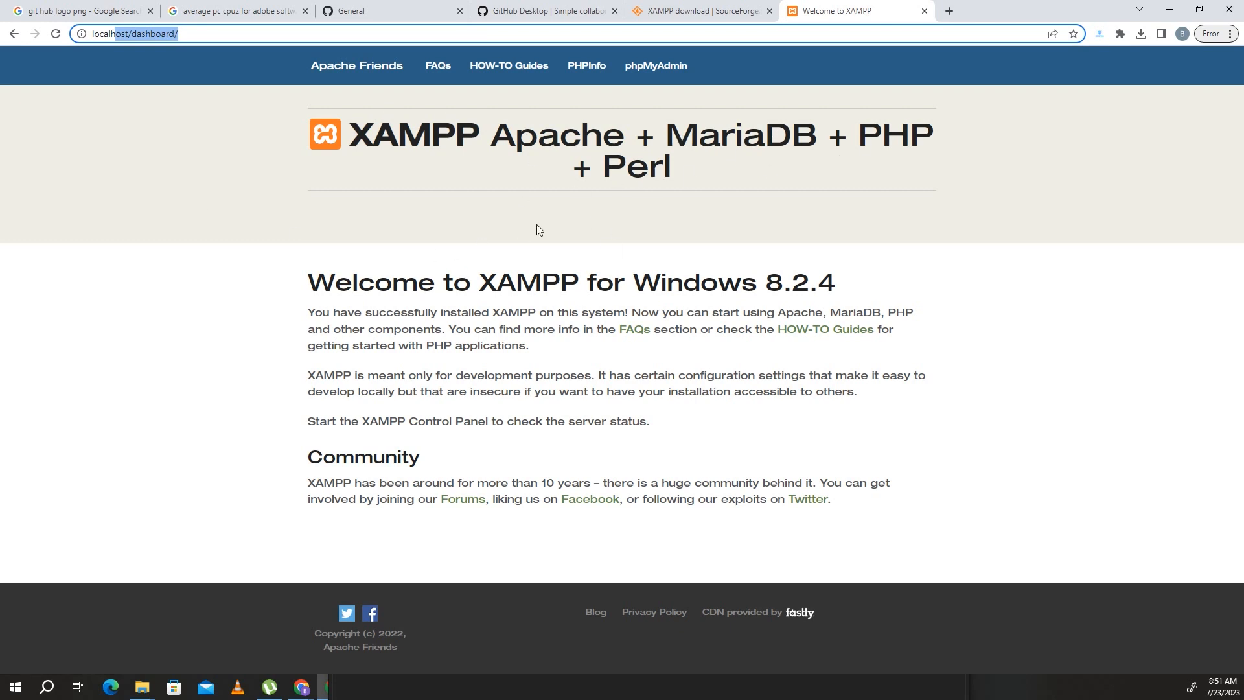
{"action": "left_click", "coordinate": [645, 68]}
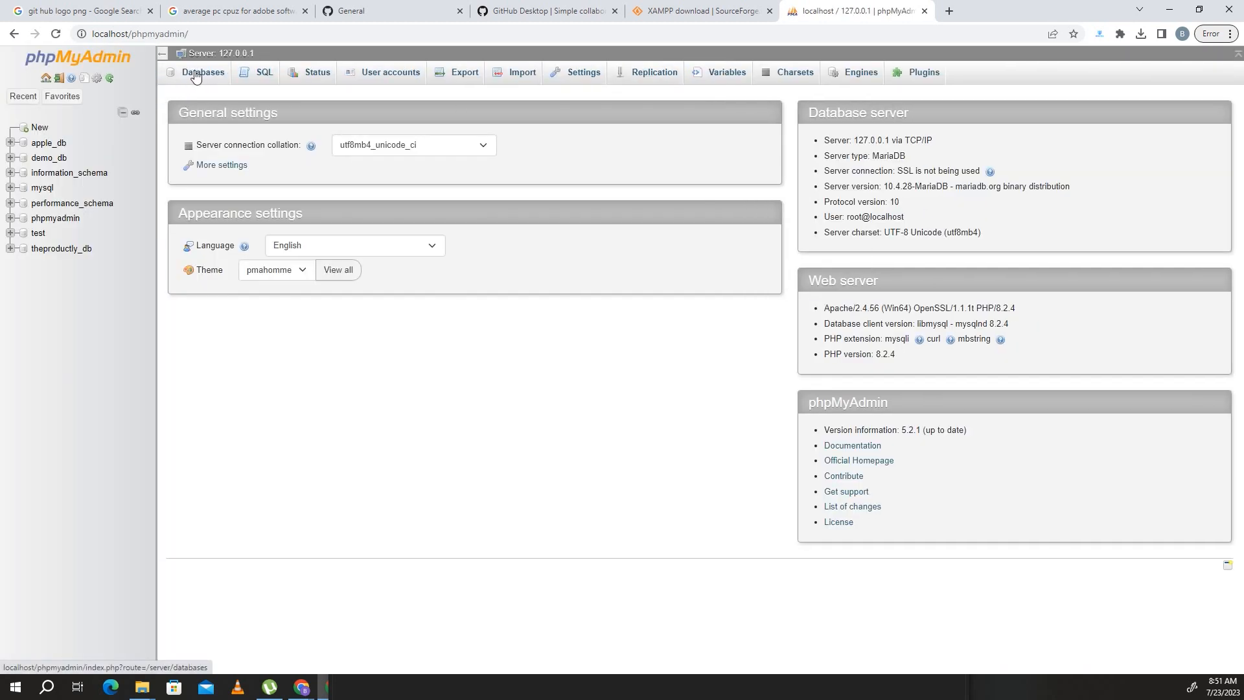
{"action": "left_click", "coordinate": [198, 73]}
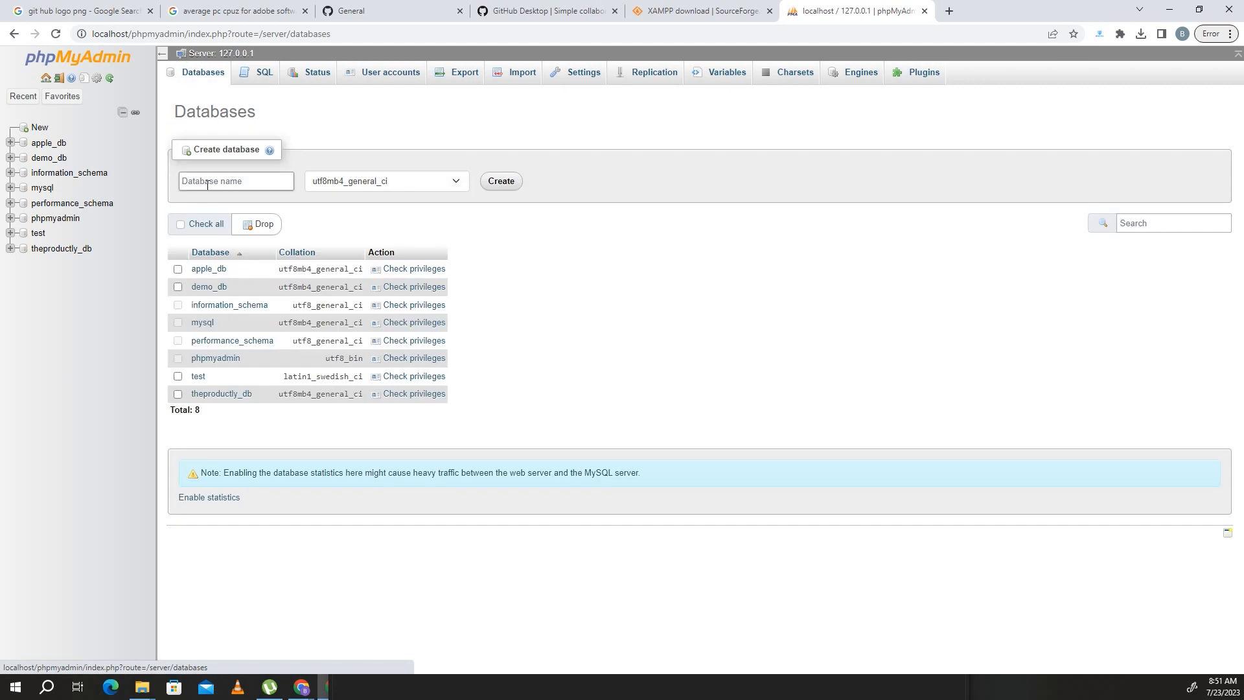
- Copy the repository name from the GitHub repository's general settings and return to phpMyAdmin
{"action": "left_click", "coordinate": [226, 179]}
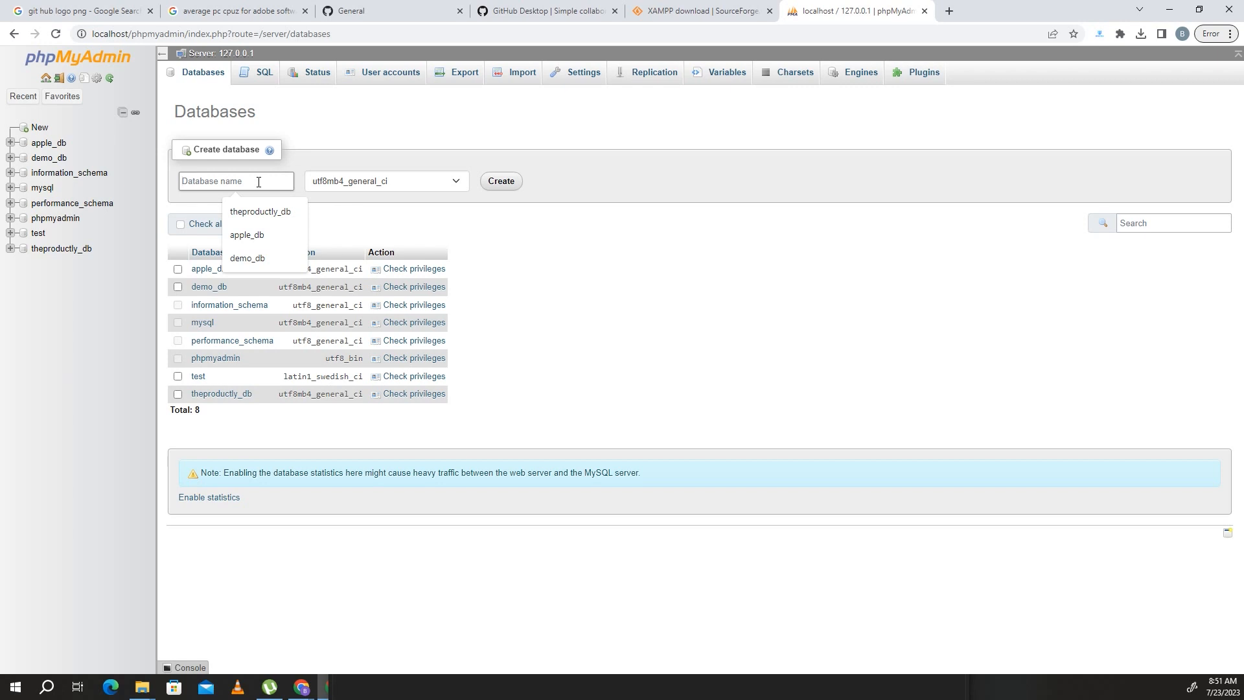
{"action": "left_click", "coordinate": [537, 7]}
{"action": "left_click", "coordinate": [421, 5]}
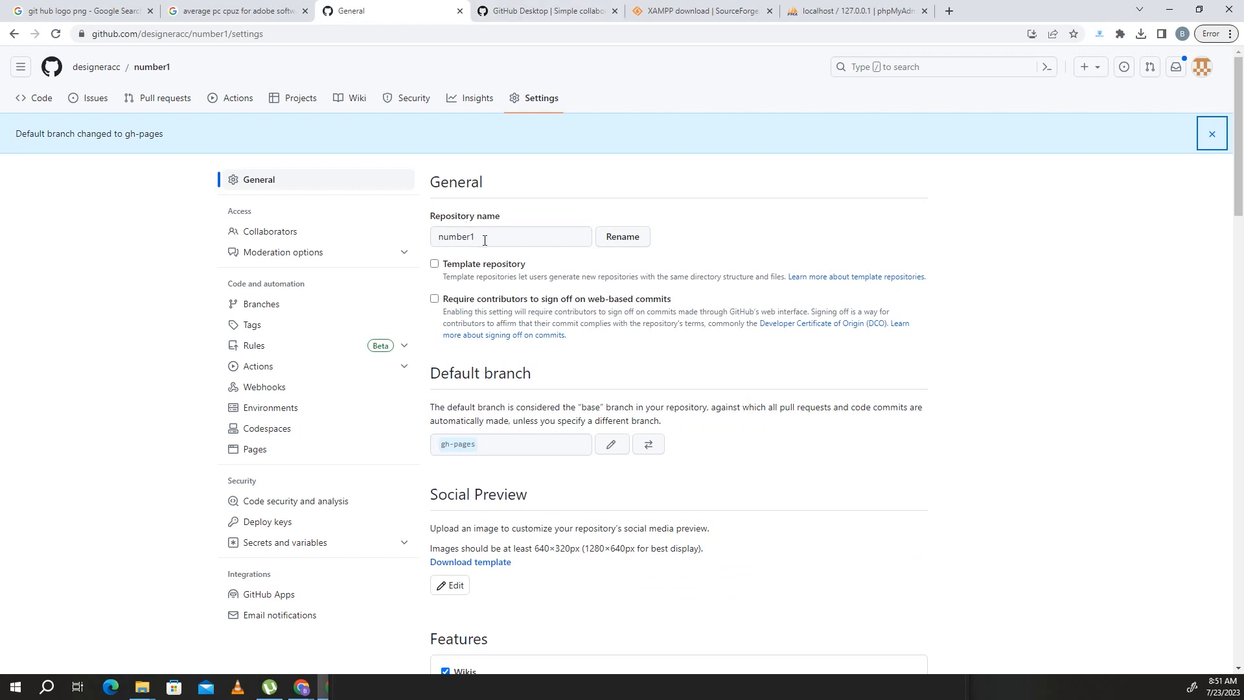
{"action": "left_click_drag", "start_coordinate": [485, 240], "coordinate": [427, 243]}
{"action": "key", "text": "ctrl+c"}
{"action": "left_click", "coordinate": [855, 11]}
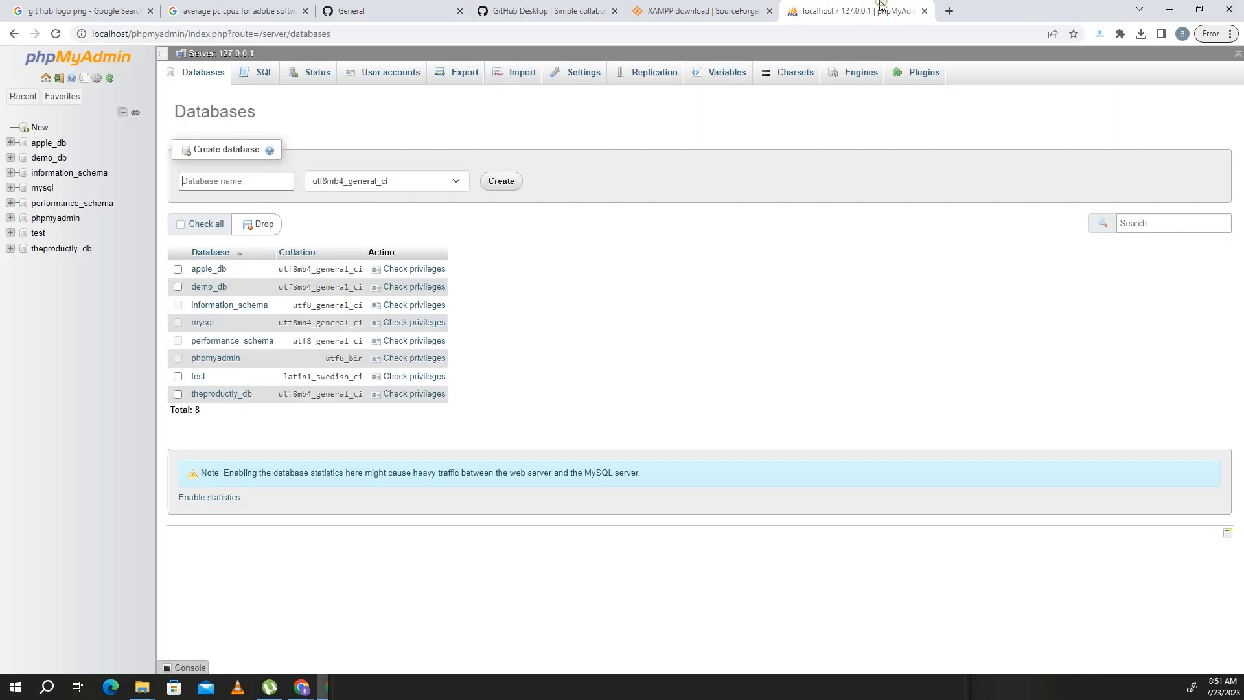
- Create a database named number1_db with the utf8mb4_general_ci collation and reload the database list
{"action": "left_click", "coordinate": [221, 181]}
{"action": "key", "text": "ctrl+v"}
{"action": "left_click_drag", "start_coordinate": [228, 181], "coordinate": [213, 181]}
{"action": "double_click", "coordinate": [219, 181]}
{"action": "type", "text": "b"}
{"action": "type", "text": "ilal"}
{"action": "key", "text": "BackSpace"}
{"action": "key", "text": "BackSpace"}
{"action": "key", "text": "BackSpace"}
{"action": "key", "text": "BackSpace"}
{"action": "key", "text": "BackSpace"}
{"action": "type", "text": "number1"}
{"action": "left_click", "coordinate": [500, 181]}
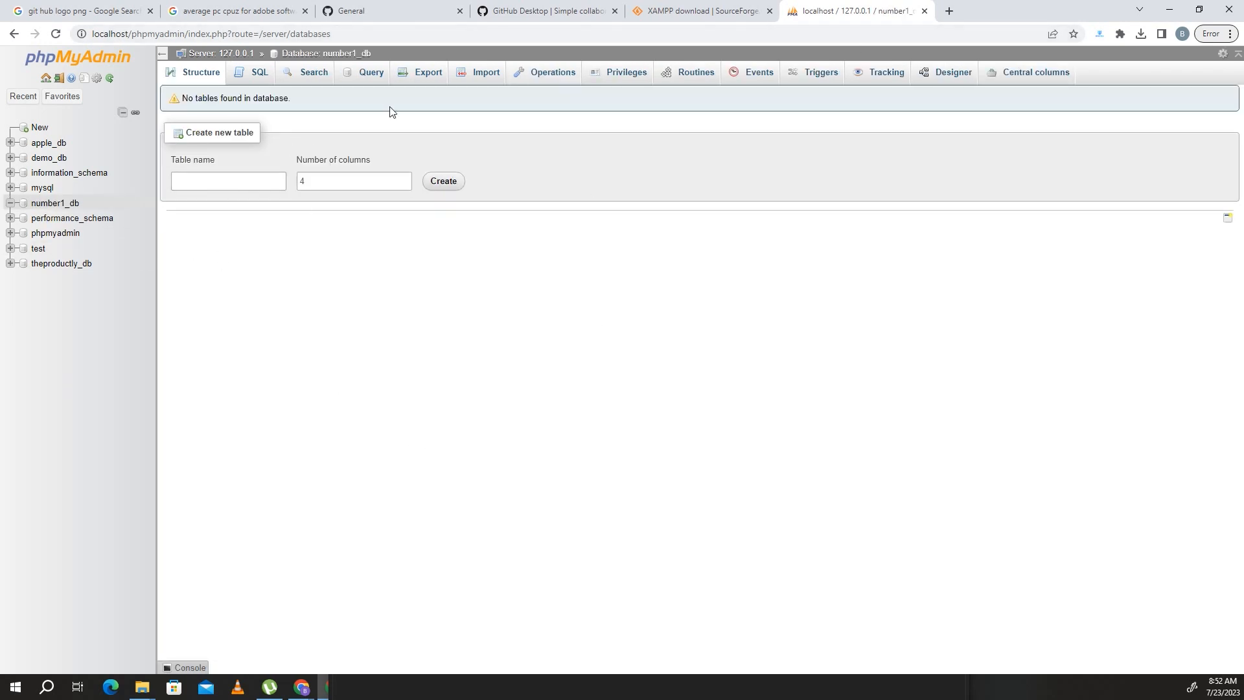
{"action": "right_click", "coordinate": [825, 4]}
{"action": "left_click", "coordinate": [844, 77]}
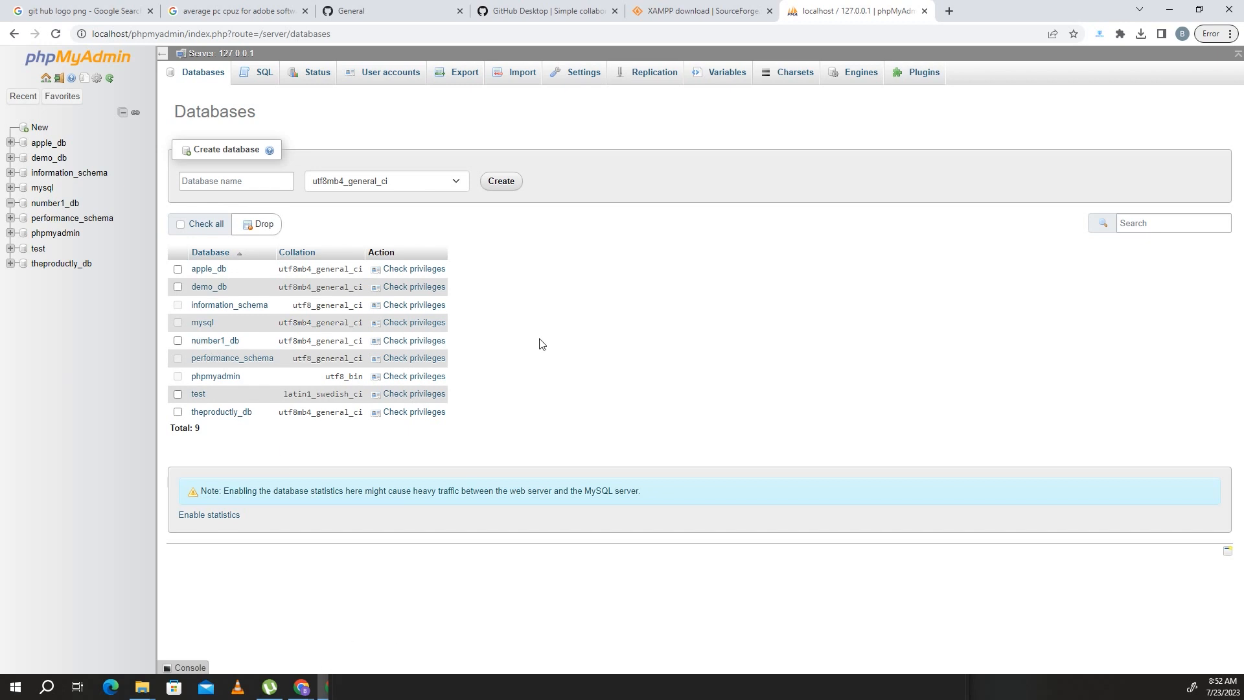
- Switch to GitHub Desktop, open the dialog for cloning a repository and look over its repository list and local path
{"action": "mouse_move", "coordinate": [567, 6]}
{"action": "left_click", "coordinate": [364, 686]}
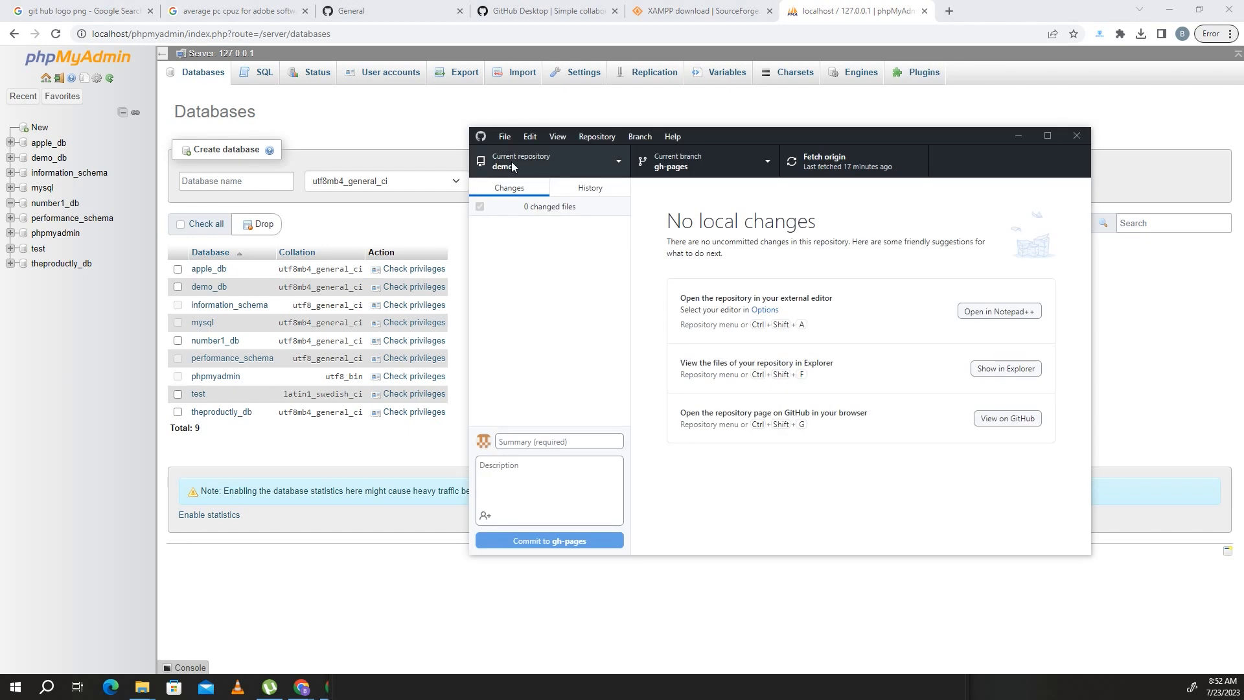
{"action": "left_click", "coordinate": [505, 138]}
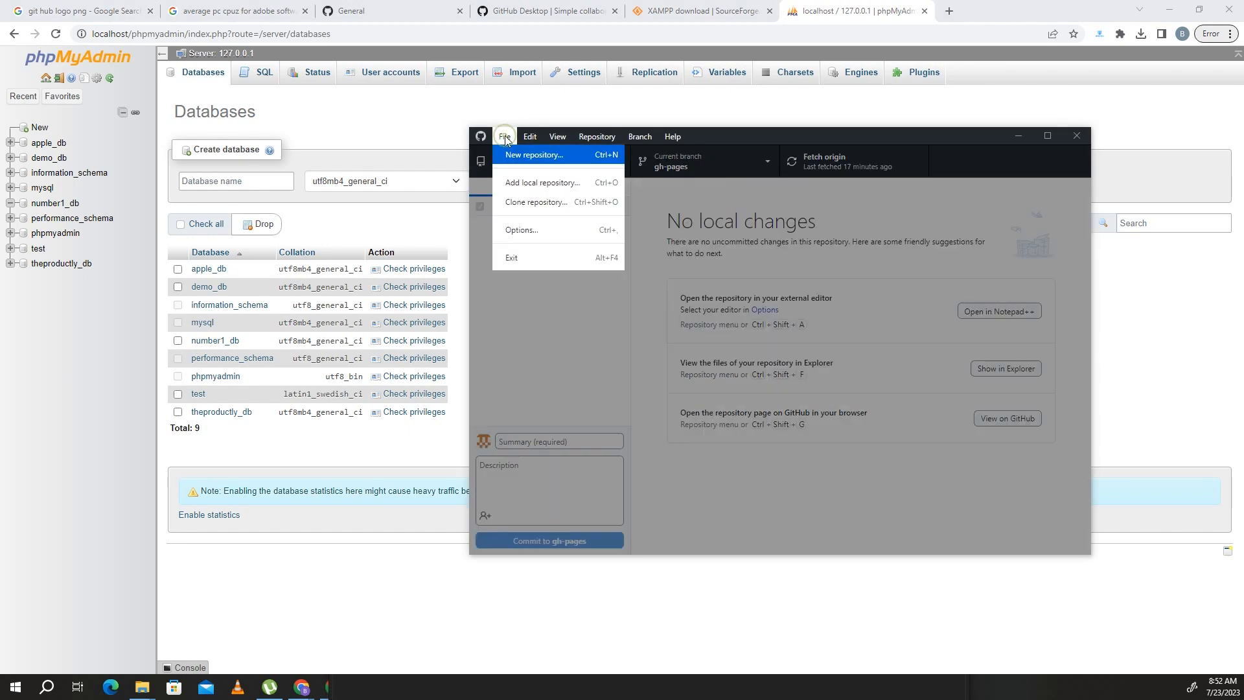
{"action": "left_click", "coordinate": [536, 202]}
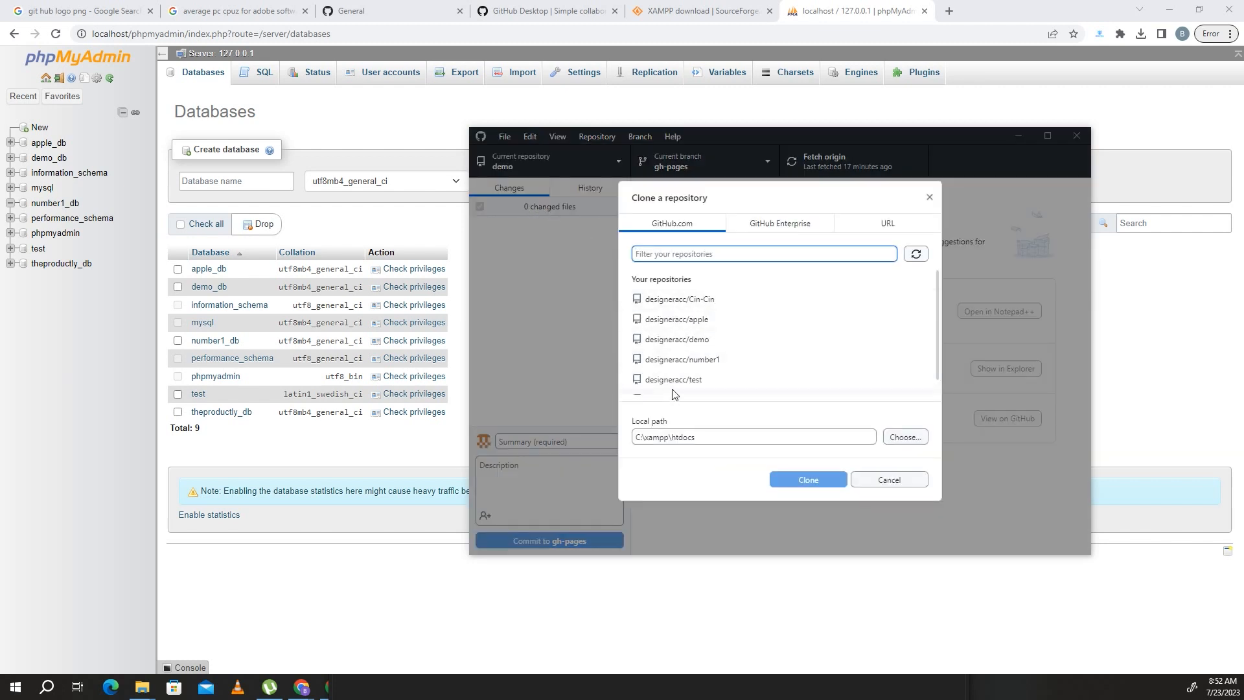
{"action": "scroll", "coordinate": [689, 380], "scroll_direction": "down", "scroll_amount": 1}
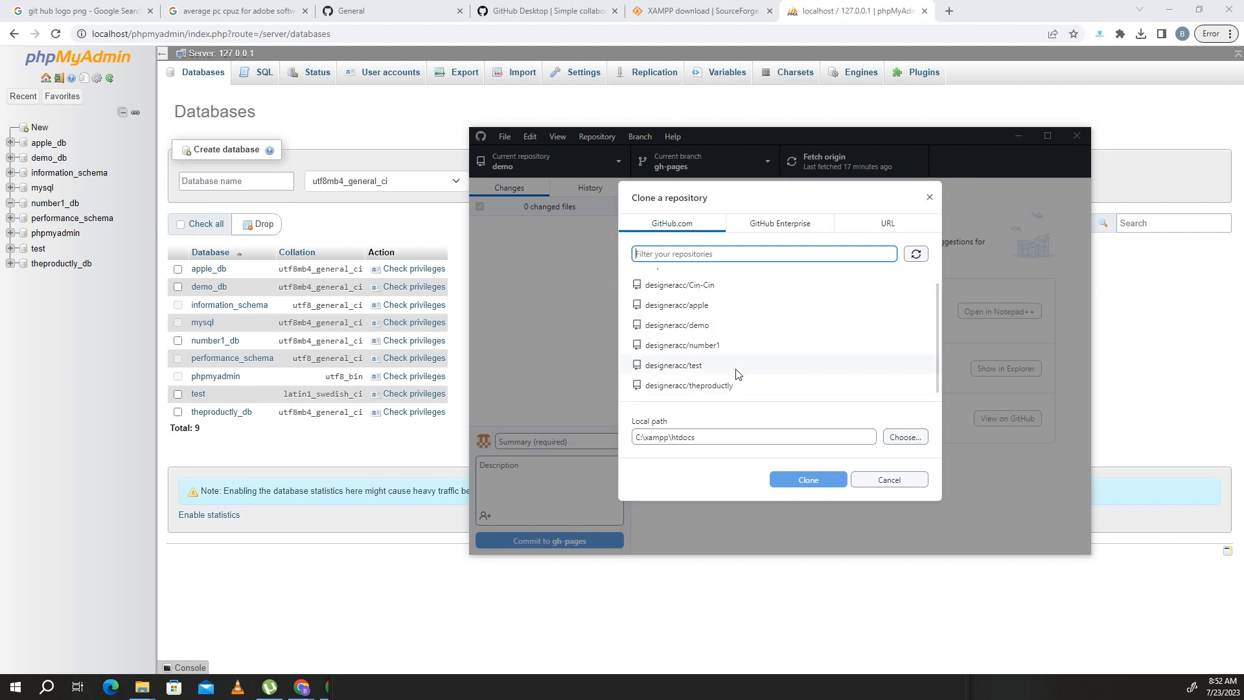
{"action": "scroll", "coordinate": [699, 322], "scroll_direction": "up", "scroll_amount": 1}
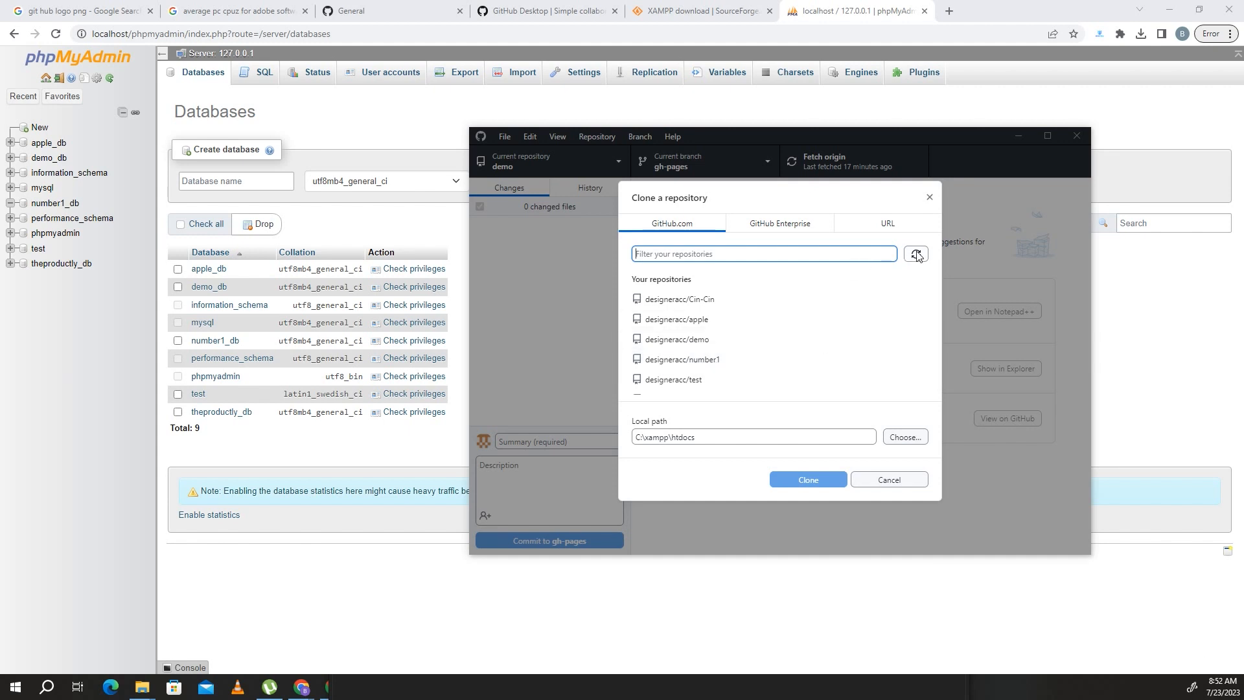
{"action": "left_click_drag", "start_coordinate": [716, 436], "coordinate": [631, 444]}
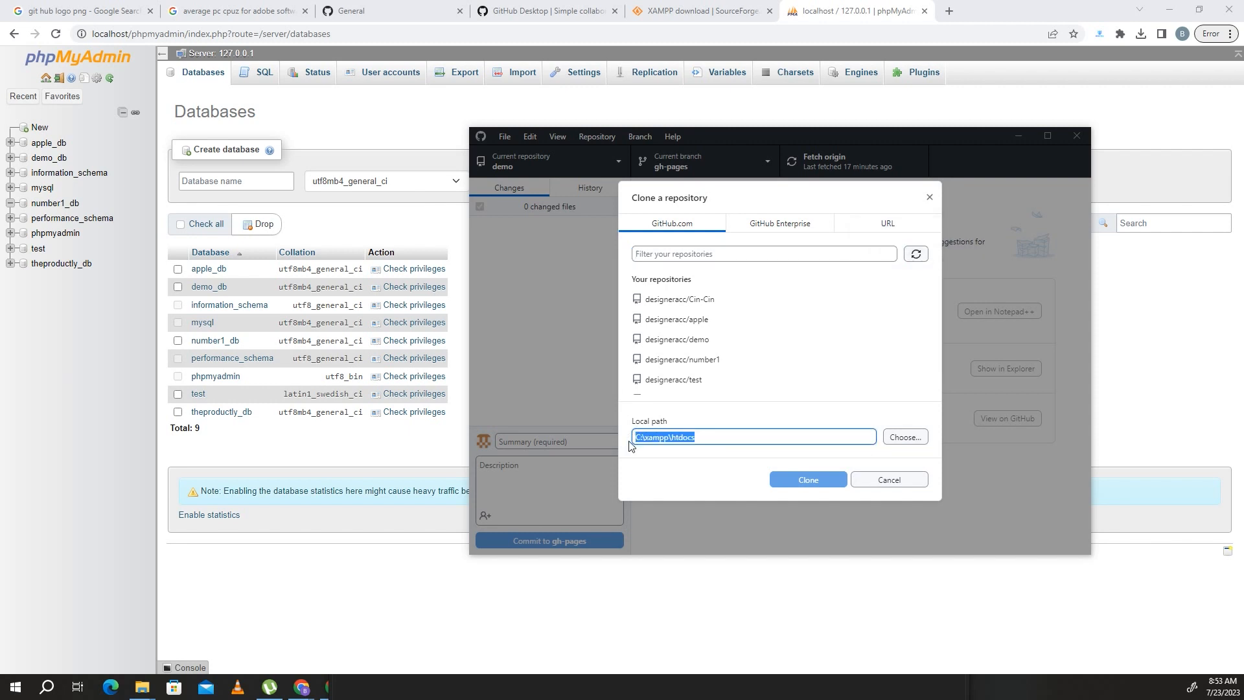
{"action": "left_click", "coordinate": [755, 437]}
{"action": "left_click_drag", "start_coordinate": [703, 438], "coordinate": [634, 439]}
- Switch to File Explorer and open the htdocs folder inside the xampp folder on Local Disk (C:)
{"action": "left_click", "coordinate": [149, 692]}
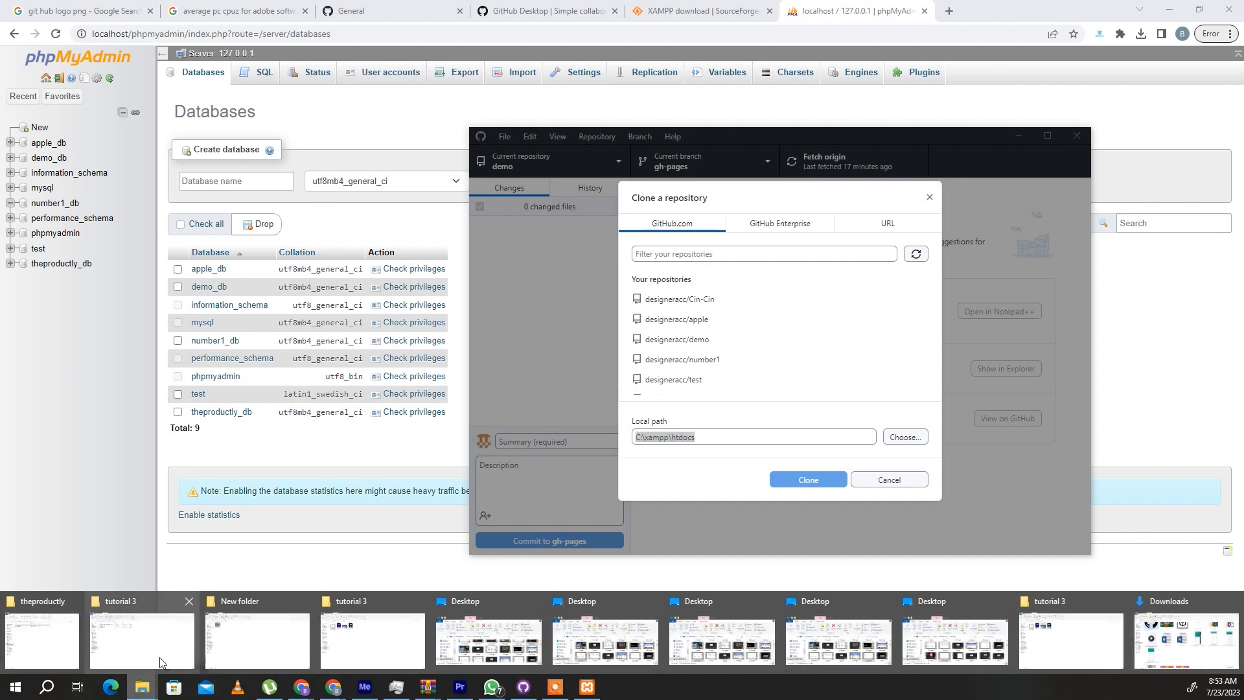
{"action": "left_click", "coordinate": [159, 657]}
{"action": "left_click", "coordinate": [80, 239]}
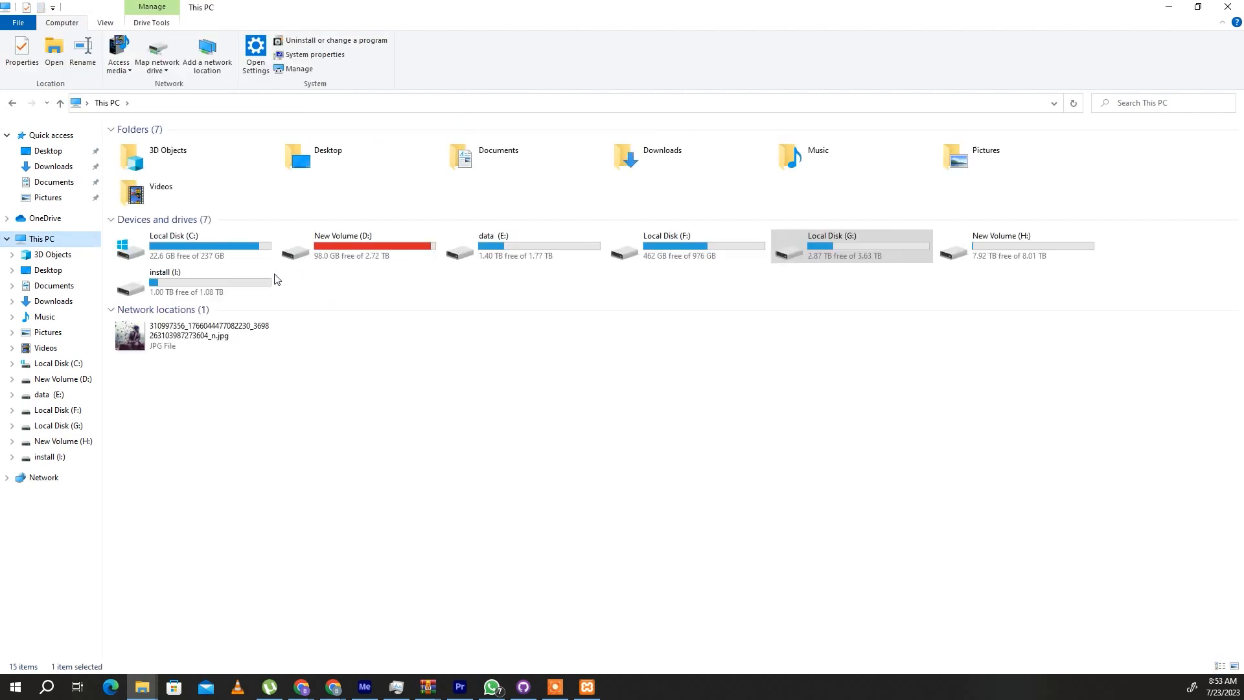
{"action": "left_click", "coordinate": [212, 247]}
{"action": "double_click", "coordinate": [213, 248]}
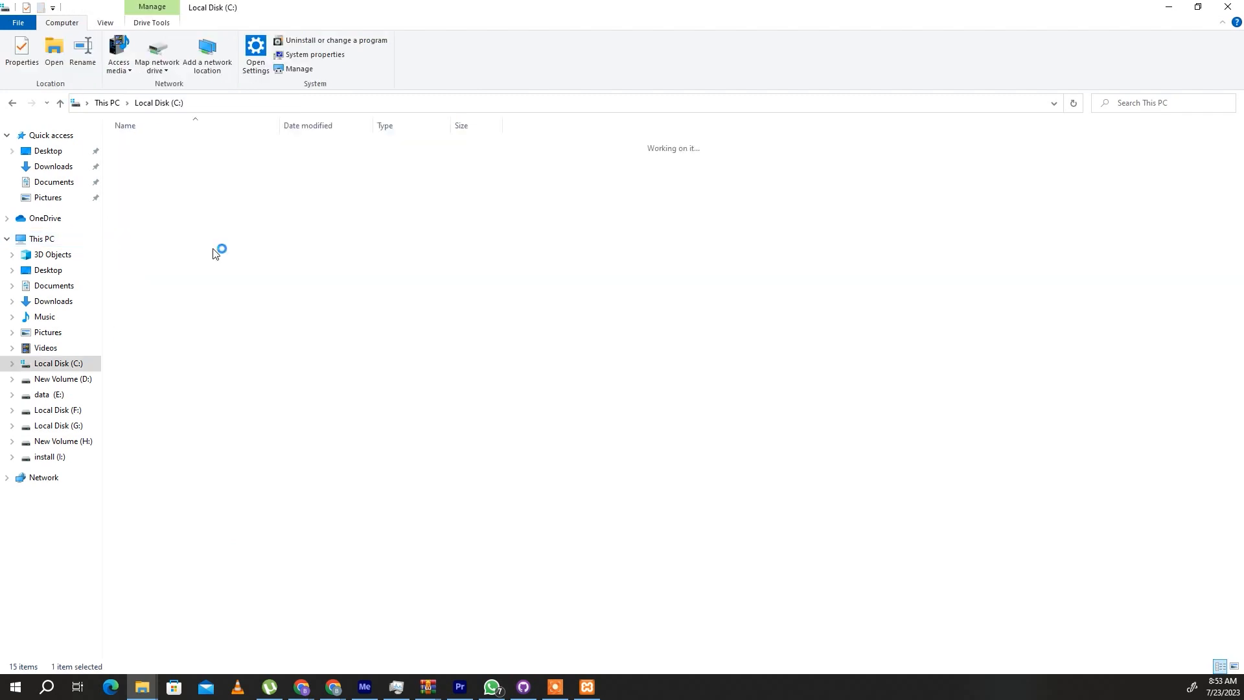
{"action": "left_click", "coordinate": [164, 286]}
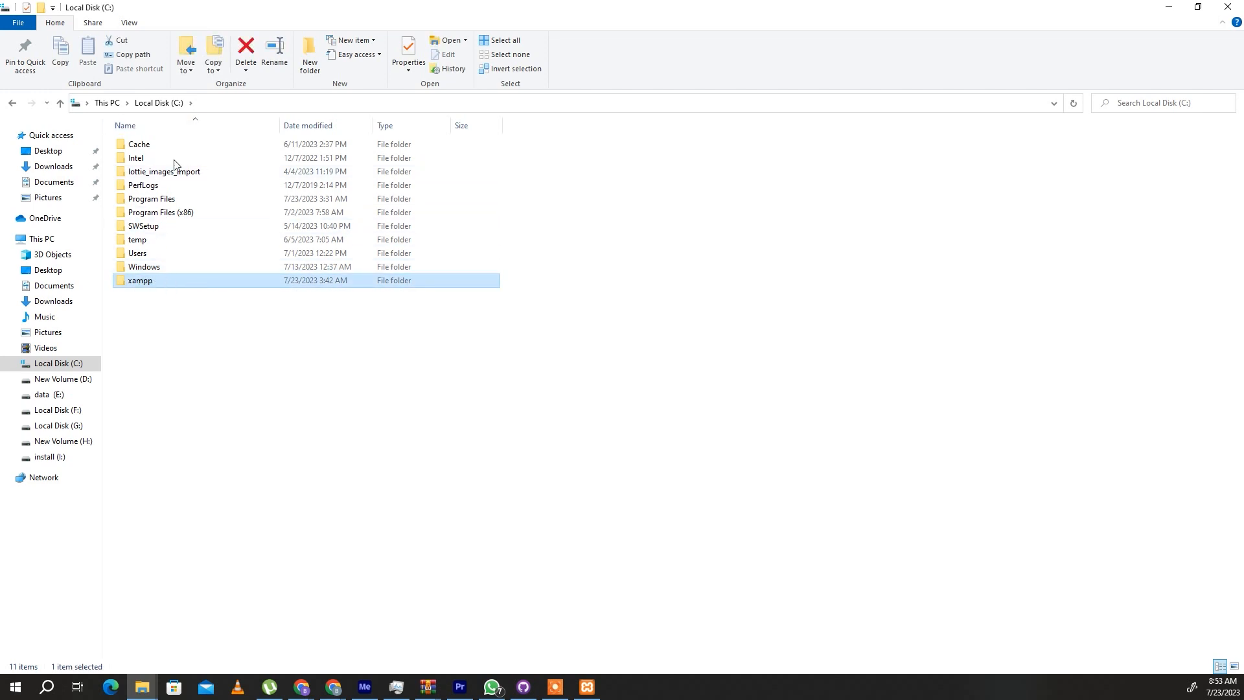
{"action": "double_click", "coordinate": [160, 284]}
{"action": "left_click", "coordinate": [165, 299]}
{"action": "double_click", "coordinate": [173, 283]}
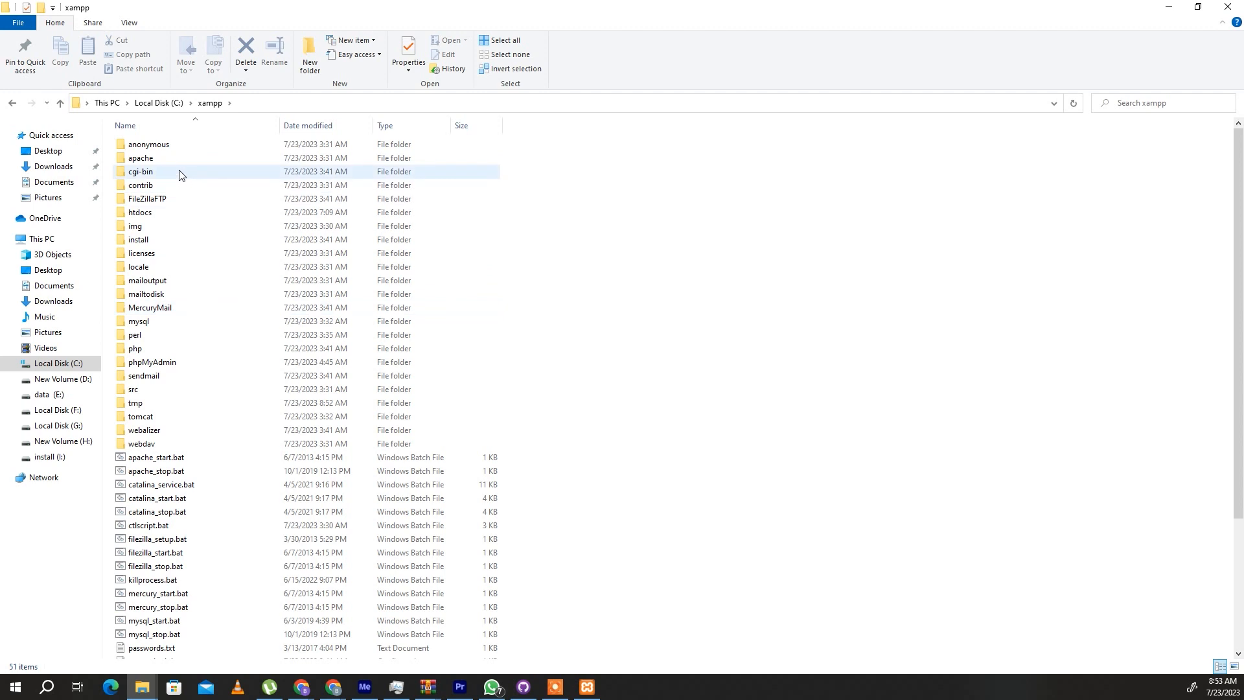
{"action": "double_click", "coordinate": [148, 214]}
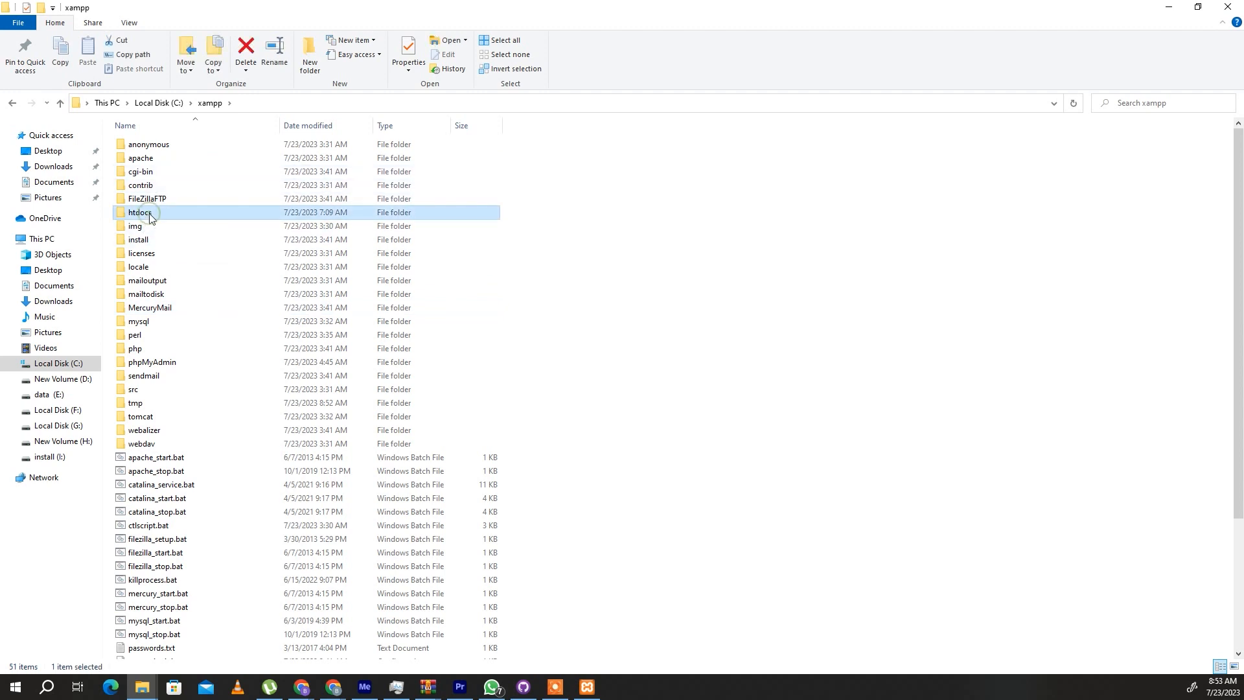
- Copy the htdocs folder path and set the clone's local path in GitHub Desktop to C:\xampp\htdocs
{"action": "left_click", "coordinate": [304, 103]}
{"action": "key", "text": "ctrl+c"}
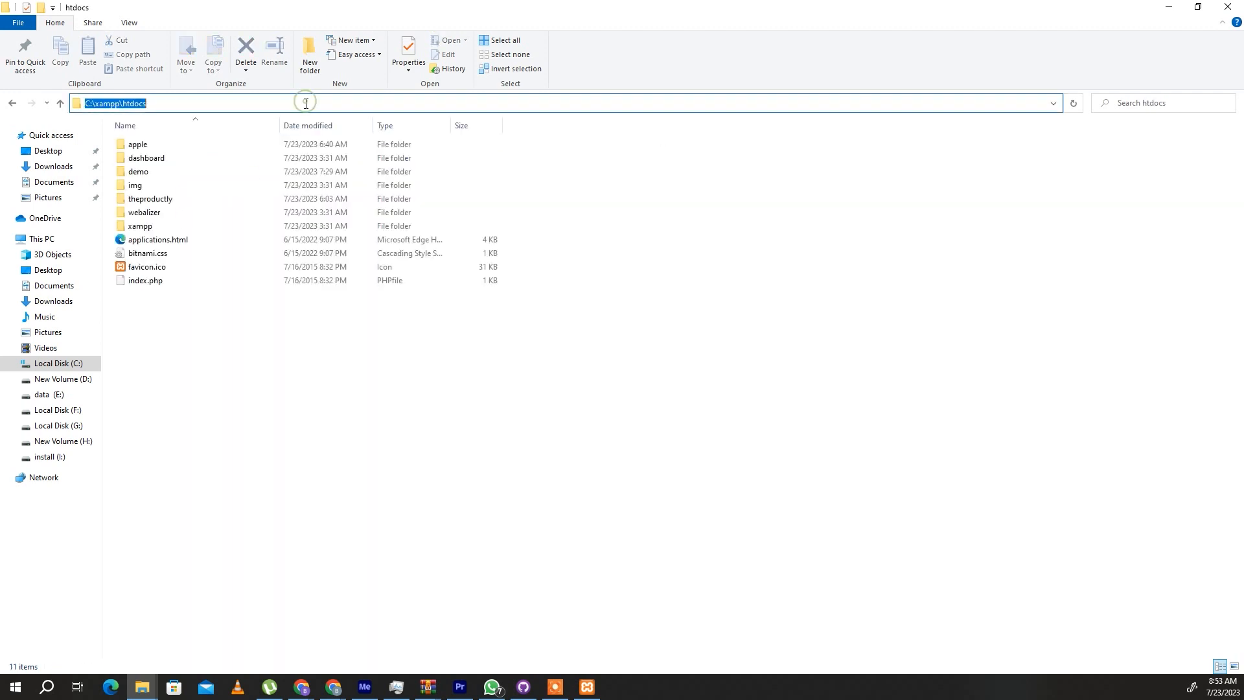
{"action": "right_click", "coordinate": [305, 103]}
{"action": "left_click", "coordinate": [336, 145]}
{"action": "left_click", "coordinate": [1168, 7]}
{"action": "left_click_drag", "start_coordinate": [784, 434], "coordinate": [573, 442]}
{"action": "key", "text": "ctrl+v"}
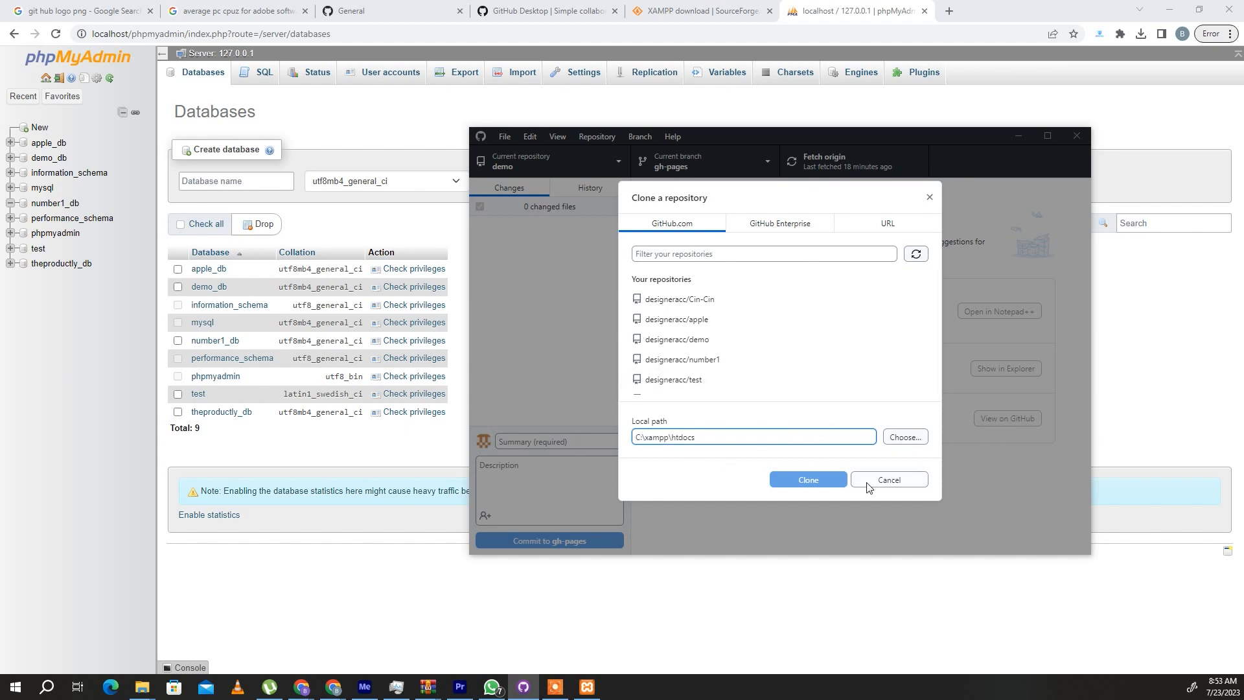
- Clone the number1 repository into C:\xampp\htdocs\number1
{"action": "left_click", "coordinate": [819, 479]}
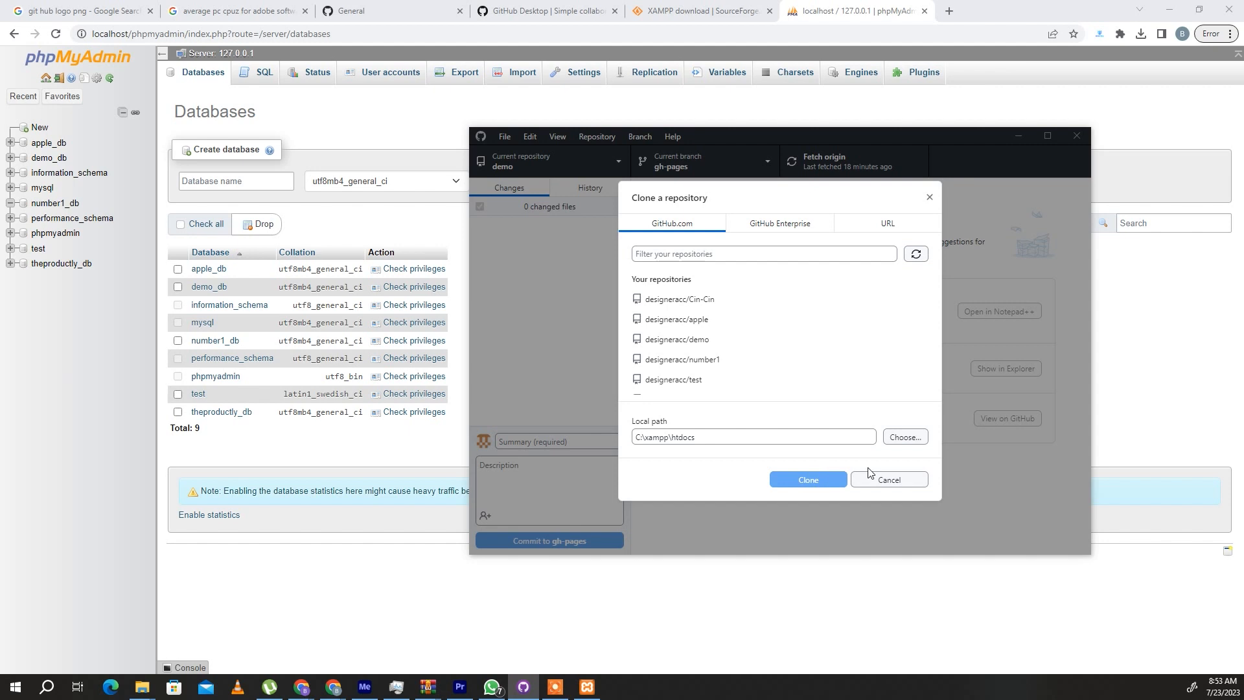
{"action": "left_click", "coordinate": [681, 359]}
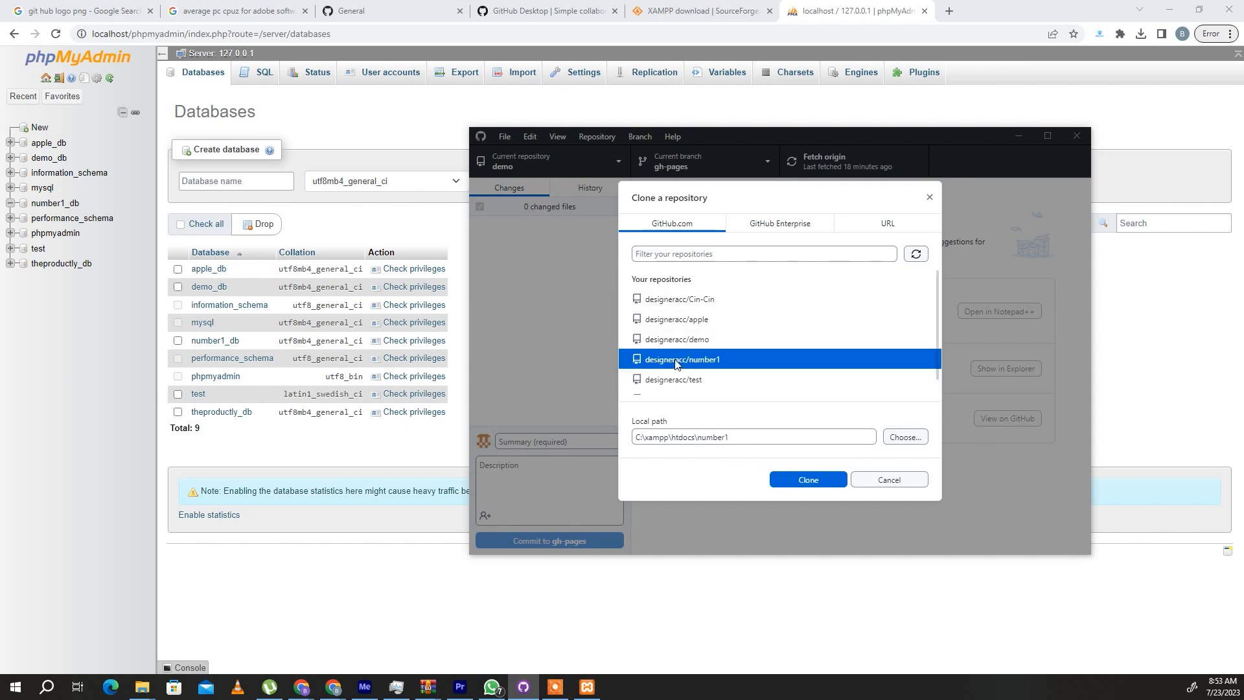
{"action": "left_click", "coordinate": [811, 480]}
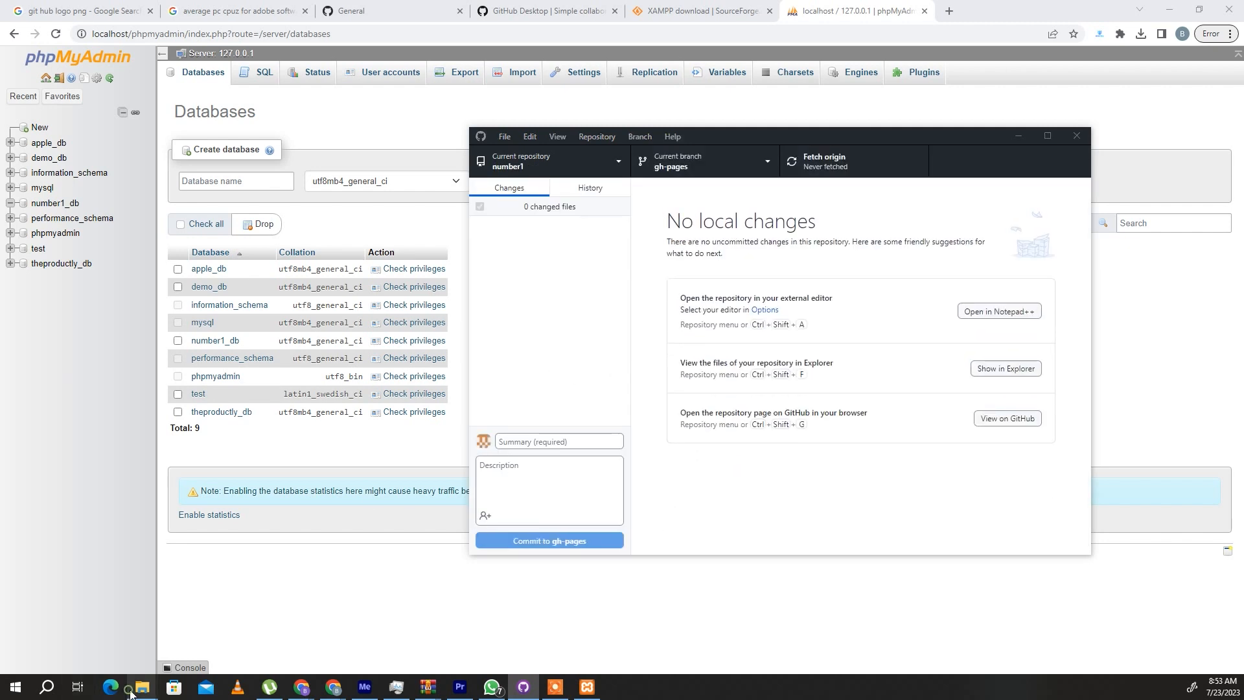
- Switch to File Explorer and locate the cloned number1 folder inside htdocs
{"action": "mouse_move", "coordinate": [142, 687]}
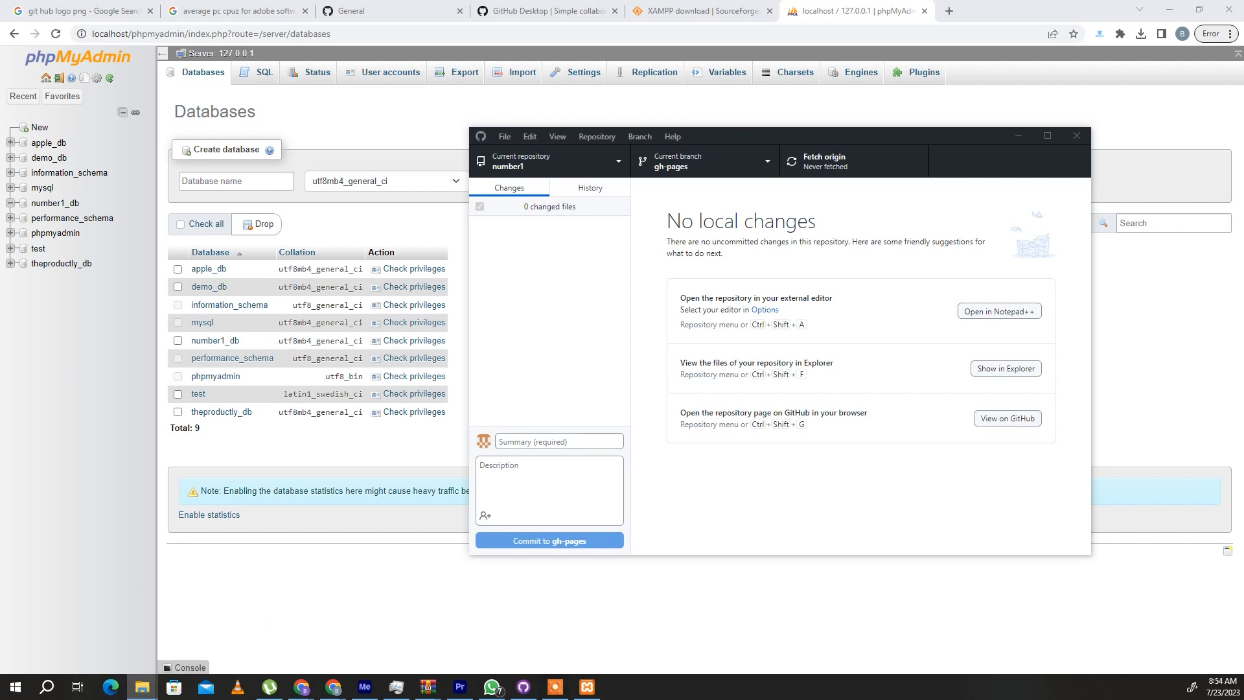
{"action": "left_click_drag", "start_coordinate": [463, 82], "coordinate": [581, 1]}
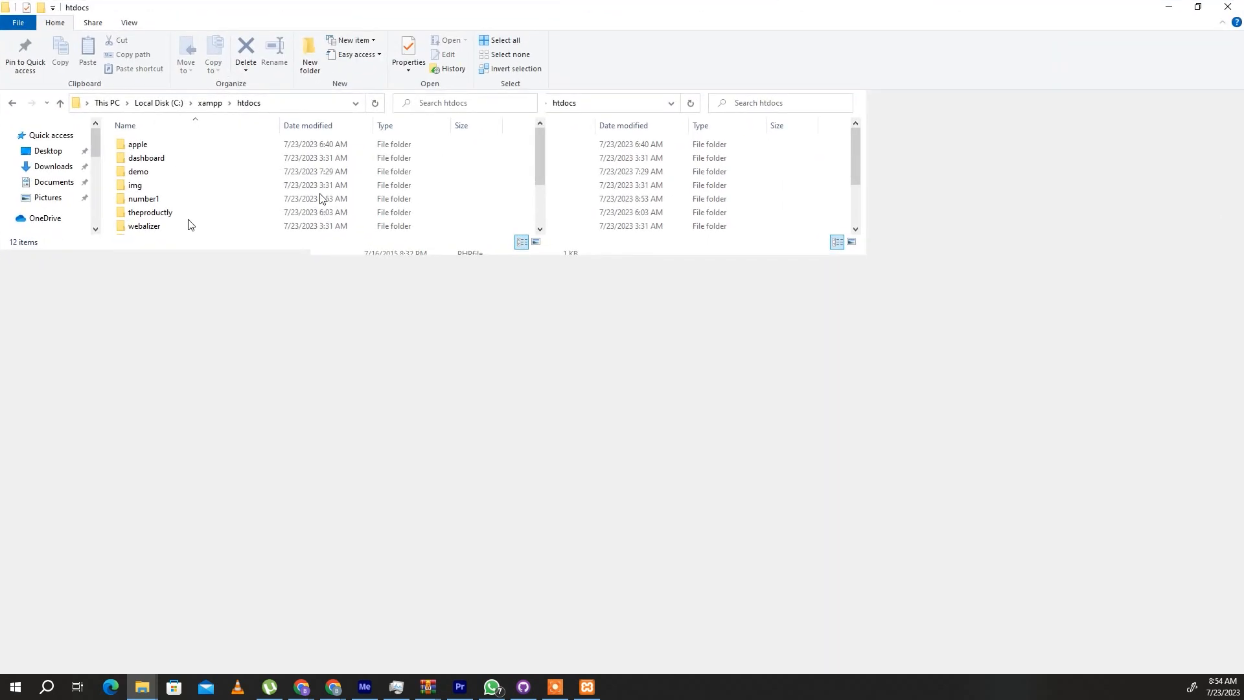
{"action": "left_click", "coordinate": [159, 202]}
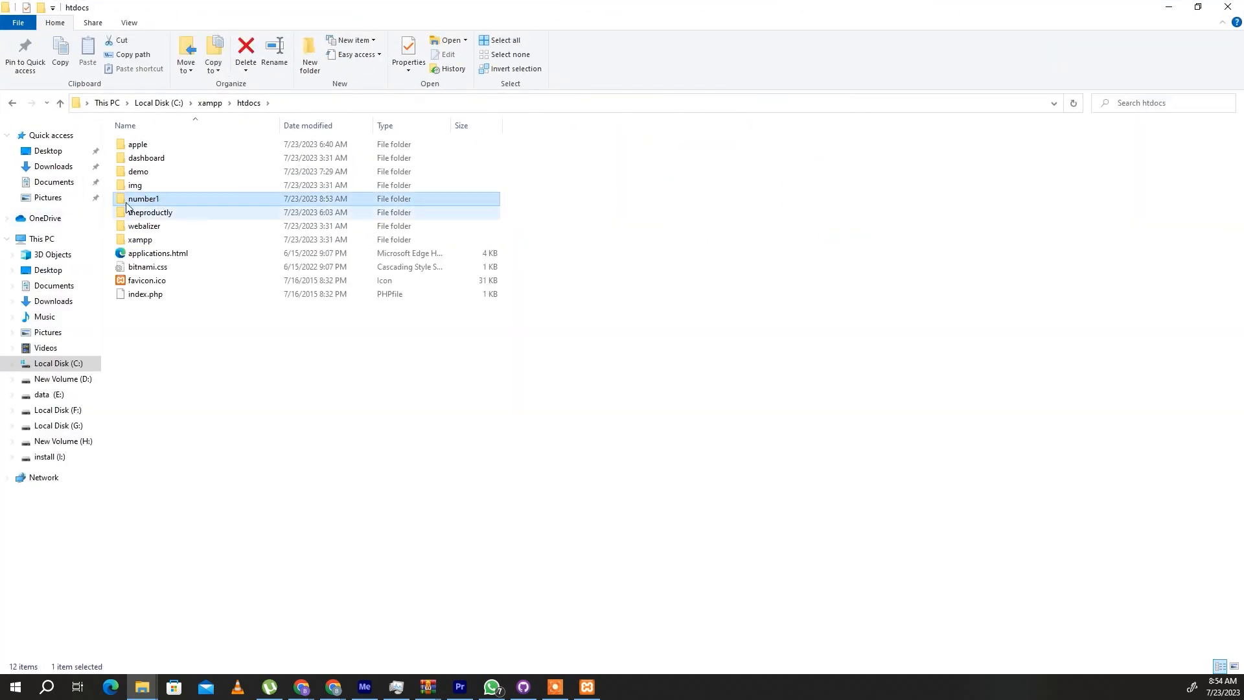
{"action": "left_click_drag", "start_coordinate": [745, 5], "coordinate": [0, 6]}
- Compare the repository name in the GitHub settings with the htdocs folder name, and check the module status in the XAMPP Control Panel
{"action": "left_click", "coordinate": [363, 10]}
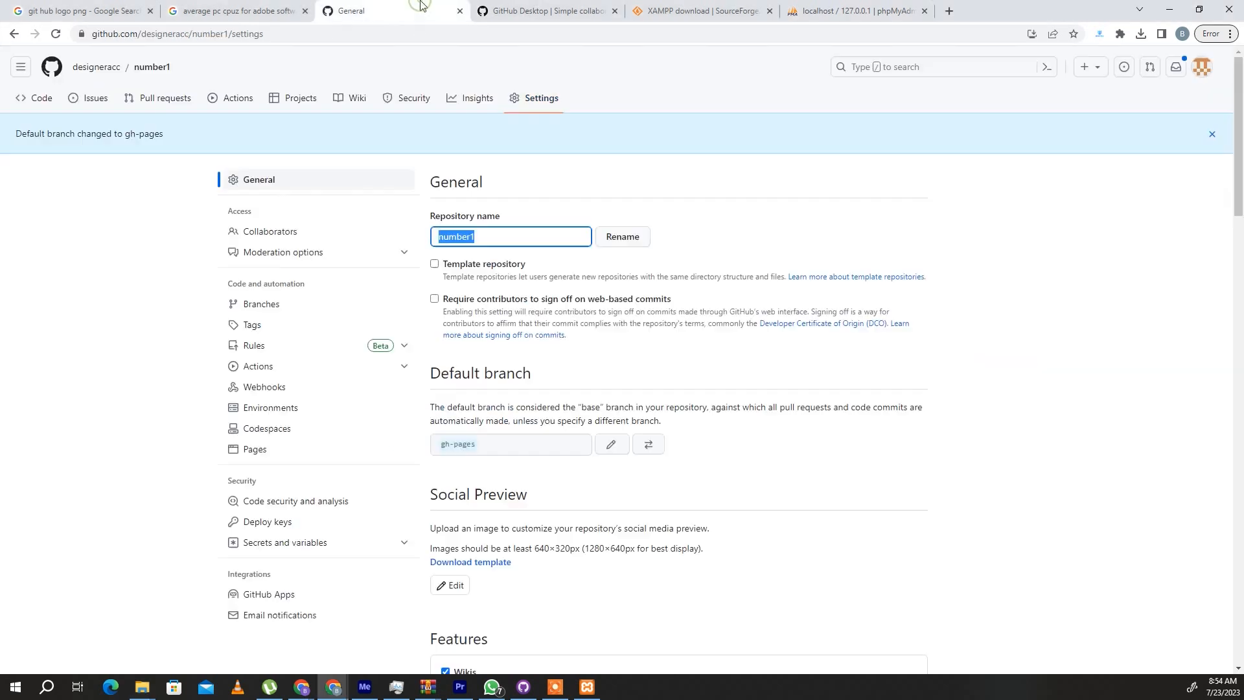
{"action": "left_click", "coordinate": [493, 230]}
{"action": "double_click", "coordinate": [493, 230]}
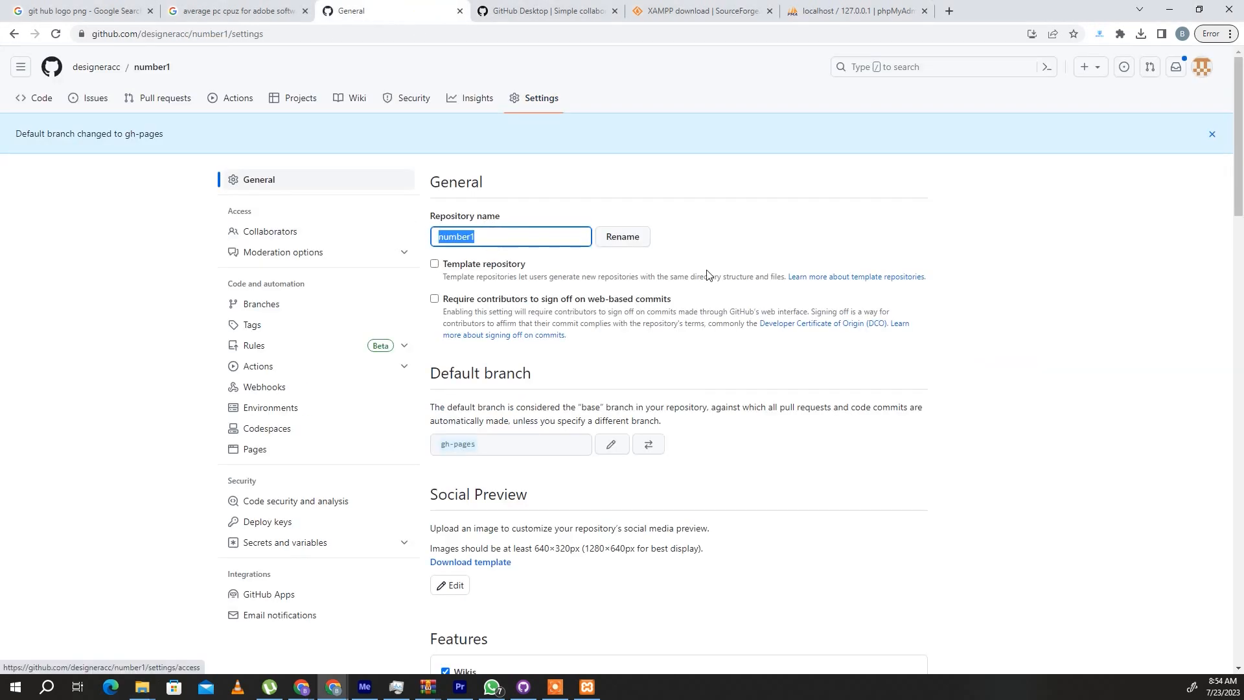
{"action": "left_click_drag", "start_coordinate": [0, 169], "coordinate": [452, 0]}
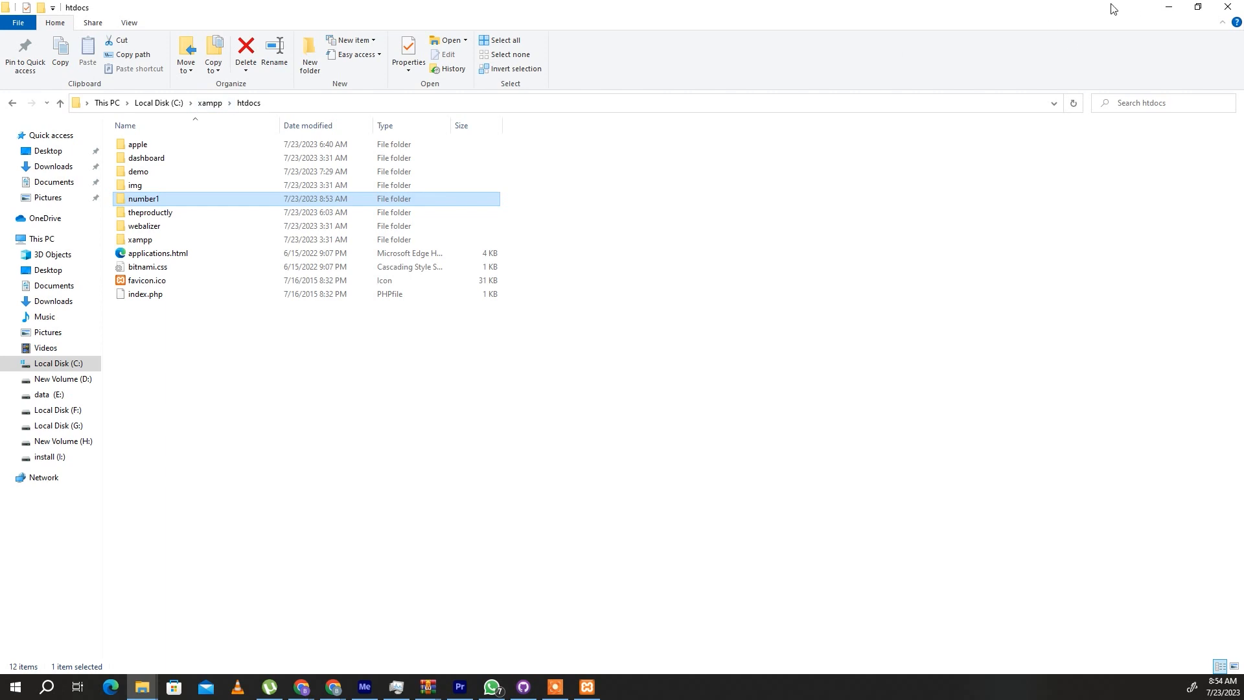
{"action": "left_click", "coordinate": [1169, 8]}
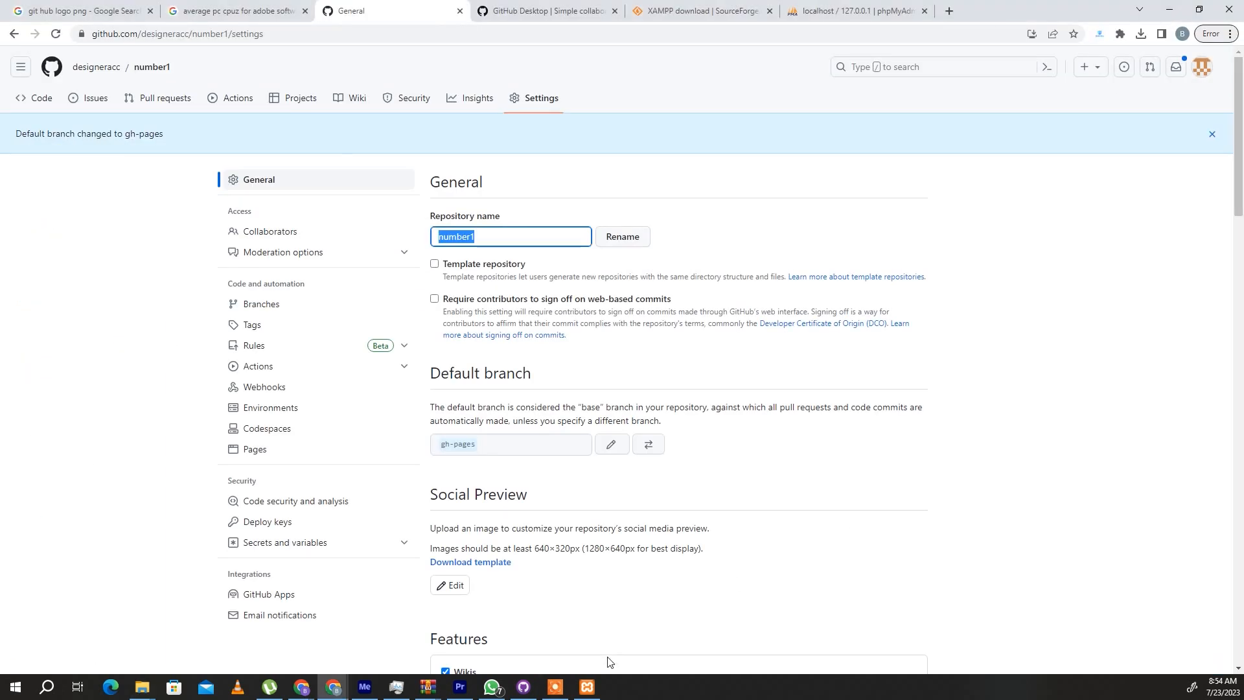
{"action": "left_click", "coordinate": [588, 686]}
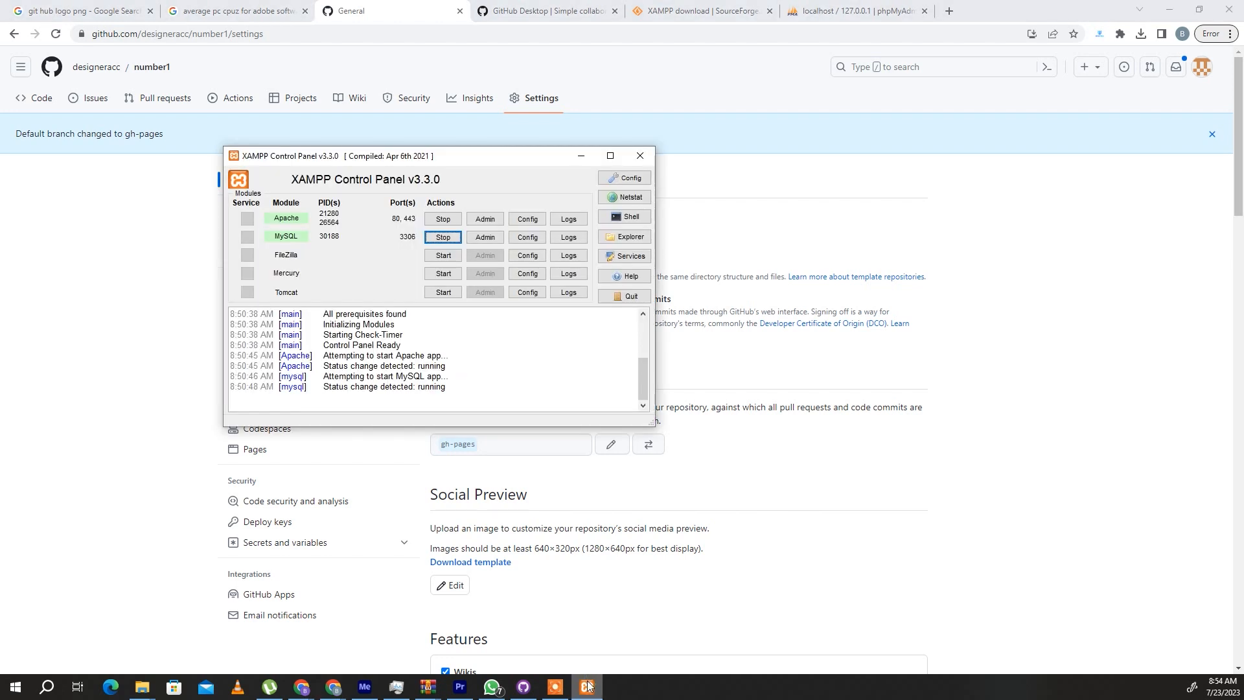
{"action": "left_click", "coordinate": [586, 687]}
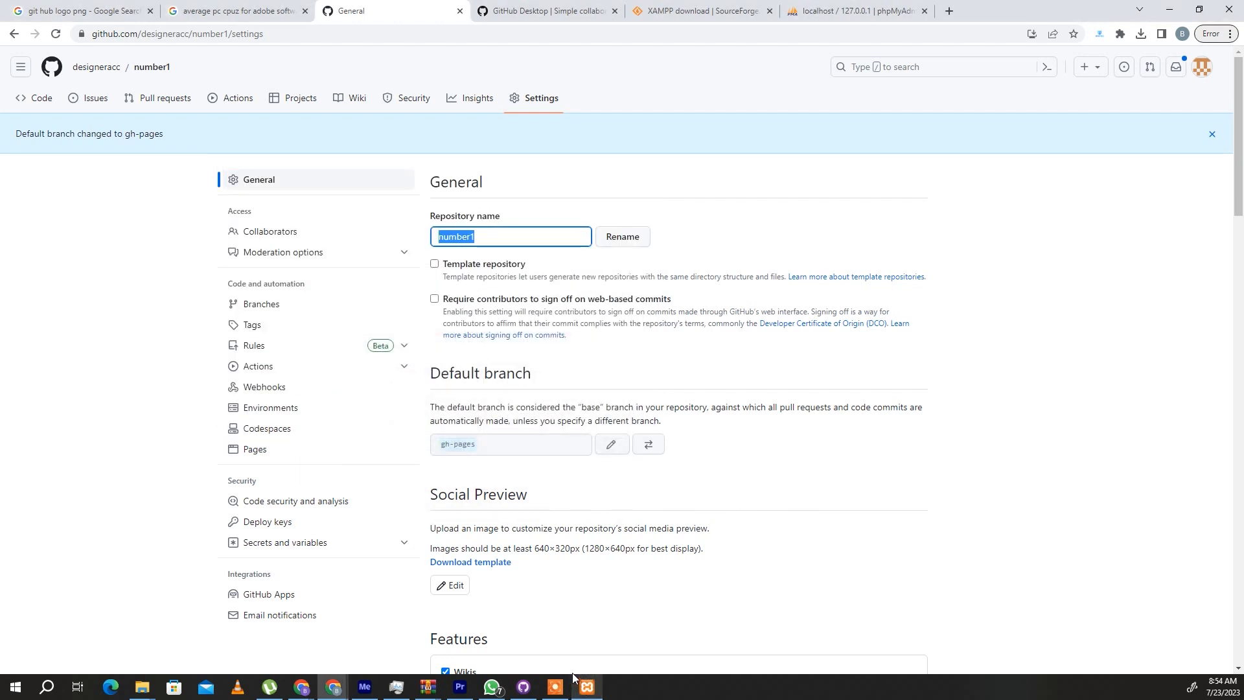
- Open the wordpress.org/download page in place of the phpMyAdmin page
{"action": "left_click", "coordinate": [835, 5]}
{"action": "left_click", "coordinate": [849, 37]}
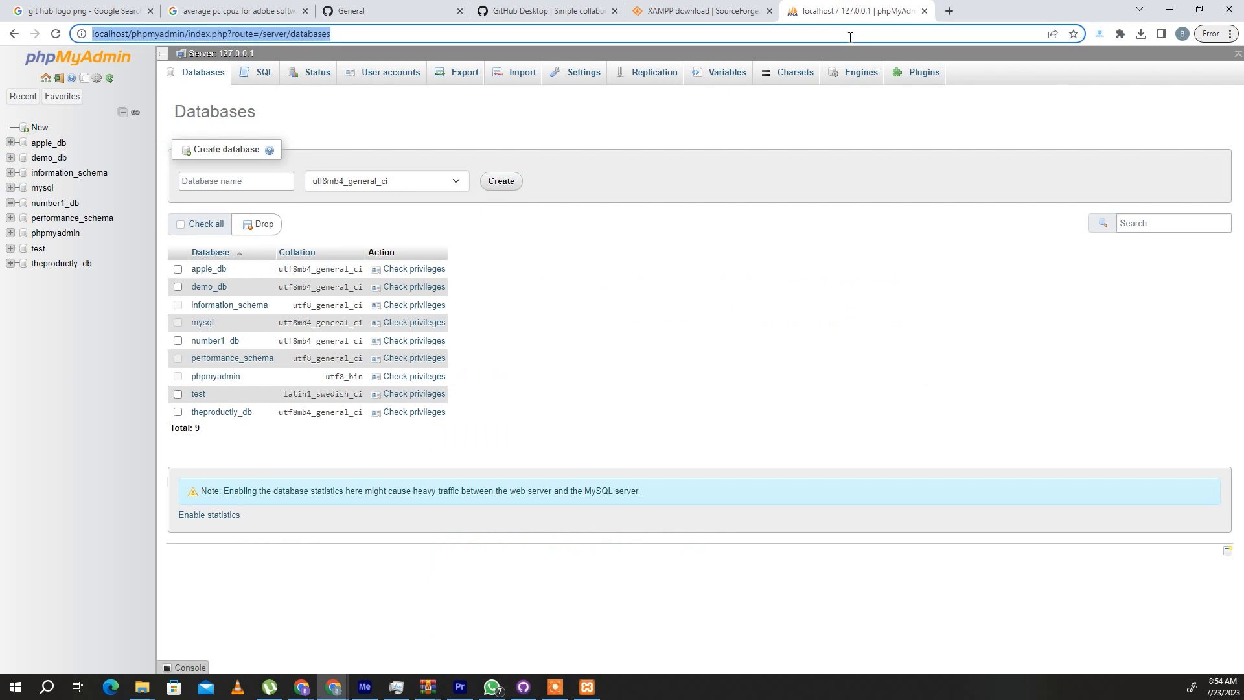
{"action": "type", "text": "wordpre"}
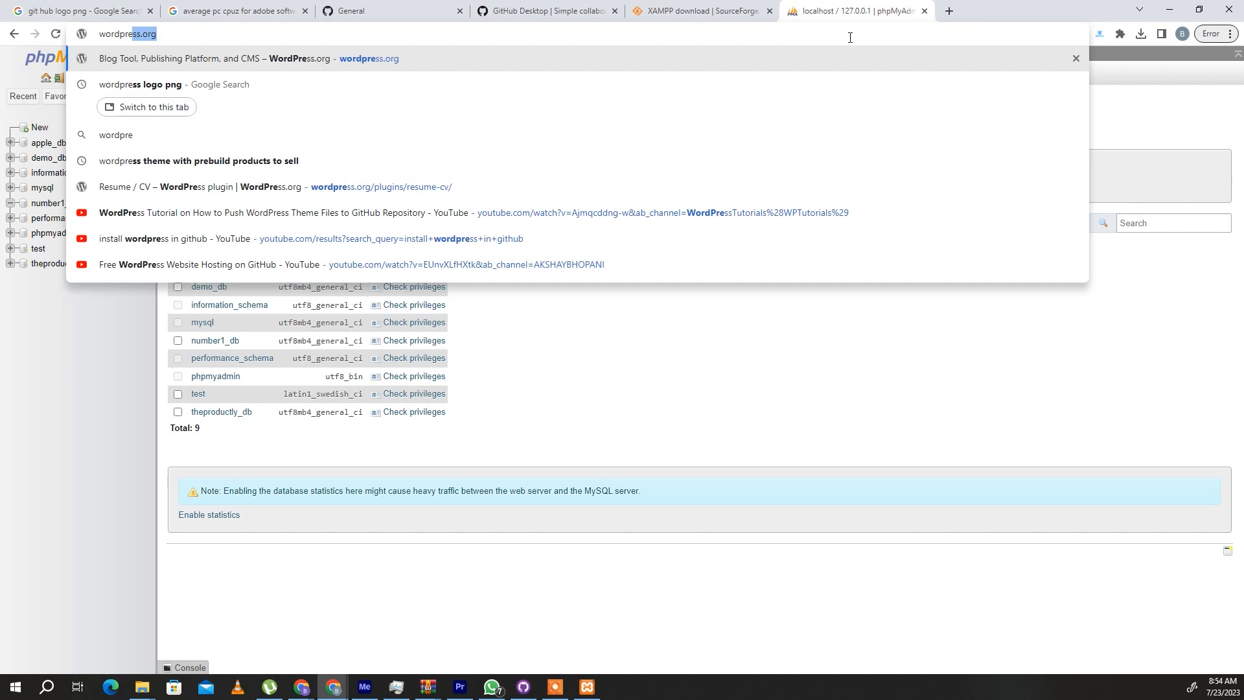
{"action": "type", "text": "ss.org"}
{"action": "key", "text": "Down"}
{"action": "key", "text": "Down"}
{"action": "key", "text": "Down"}
{"action": "key", "text": "Down"}
{"action": "key", "text": "Down"}
{"action": "key", "text": "Down"}
{"action": "key", "text": "Return"}
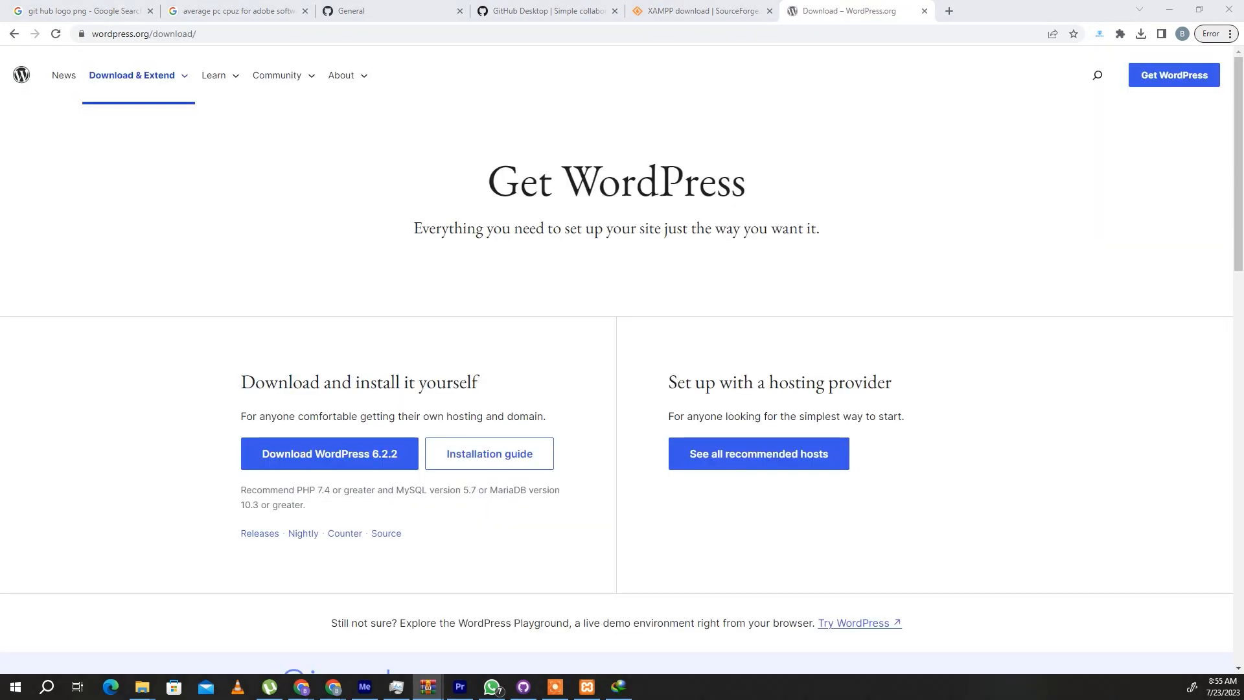
- In the wordpress-6.2.2.zip archive, open the wordpress folder and copy all its files and folders to the clipboard
{"action": "left_click_drag", "start_coordinate": [0, 155], "coordinate": [690, 124]}
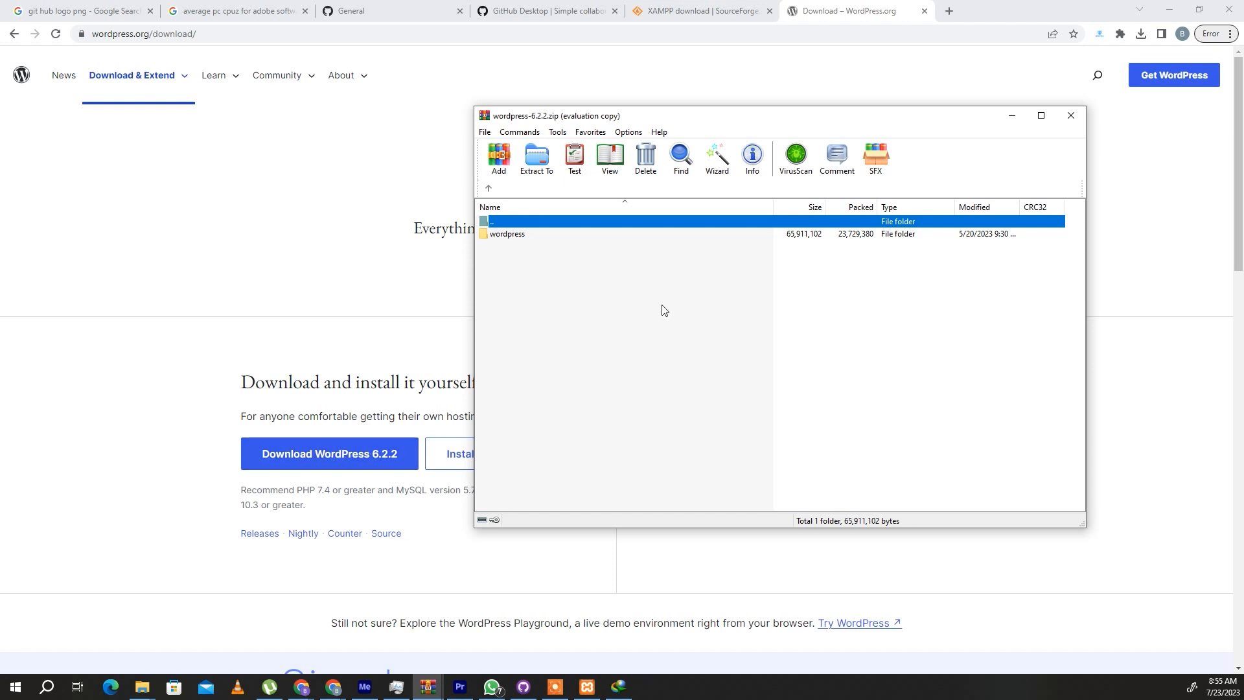
{"action": "left_click", "coordinate": [528, 237]}
{"action": "double_click", "coordinate": [528, 237]}
{"action": "left_click_drag", "start_coordinate": [529, 504], "coordinate": [542, 234]}
{"action": "right_click", "coordinate": [542, 233]}
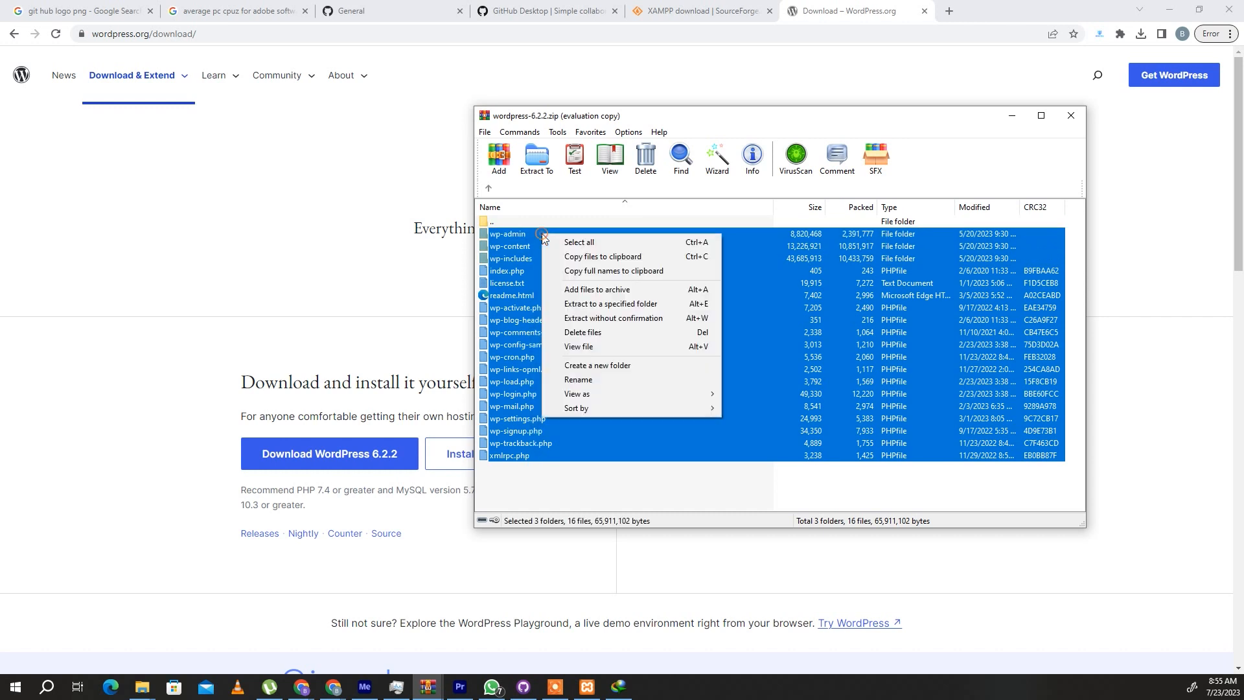
{"action": "left_click", "coordinate": [577, 256]}
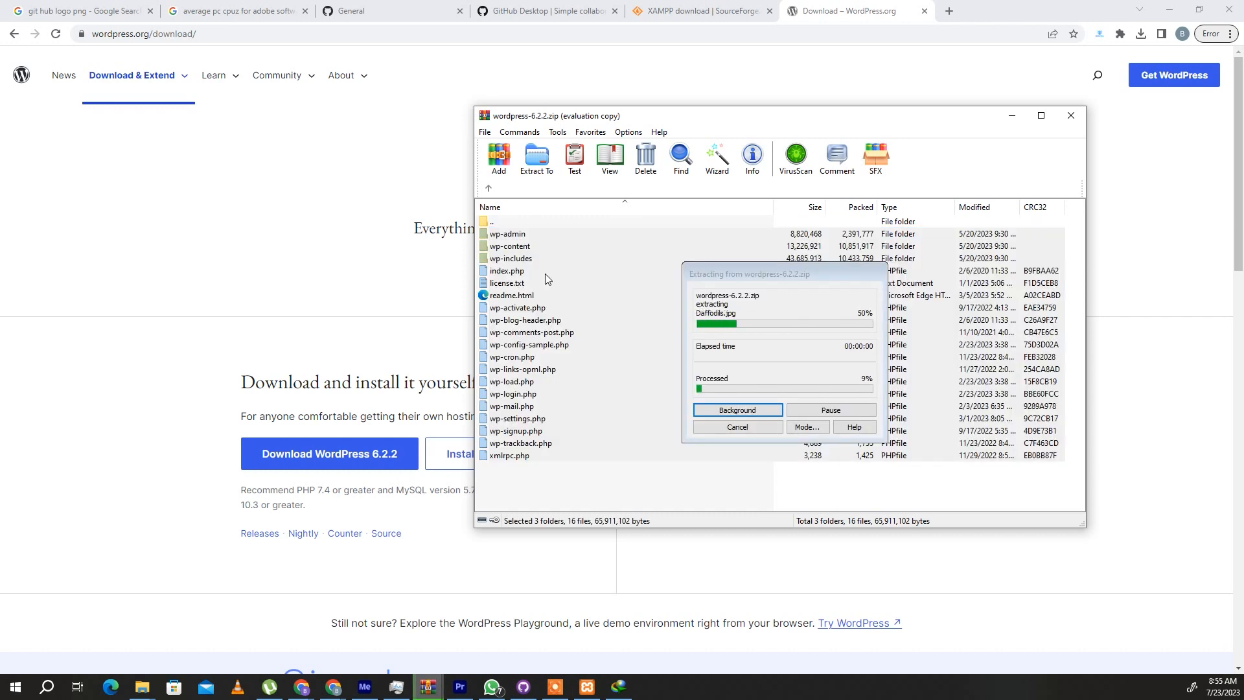
- Switch to File Explorer and paste the WordPress files into the number1 folder inside htdocs
{"action": "left_click", "coordinate": [142, 687]}
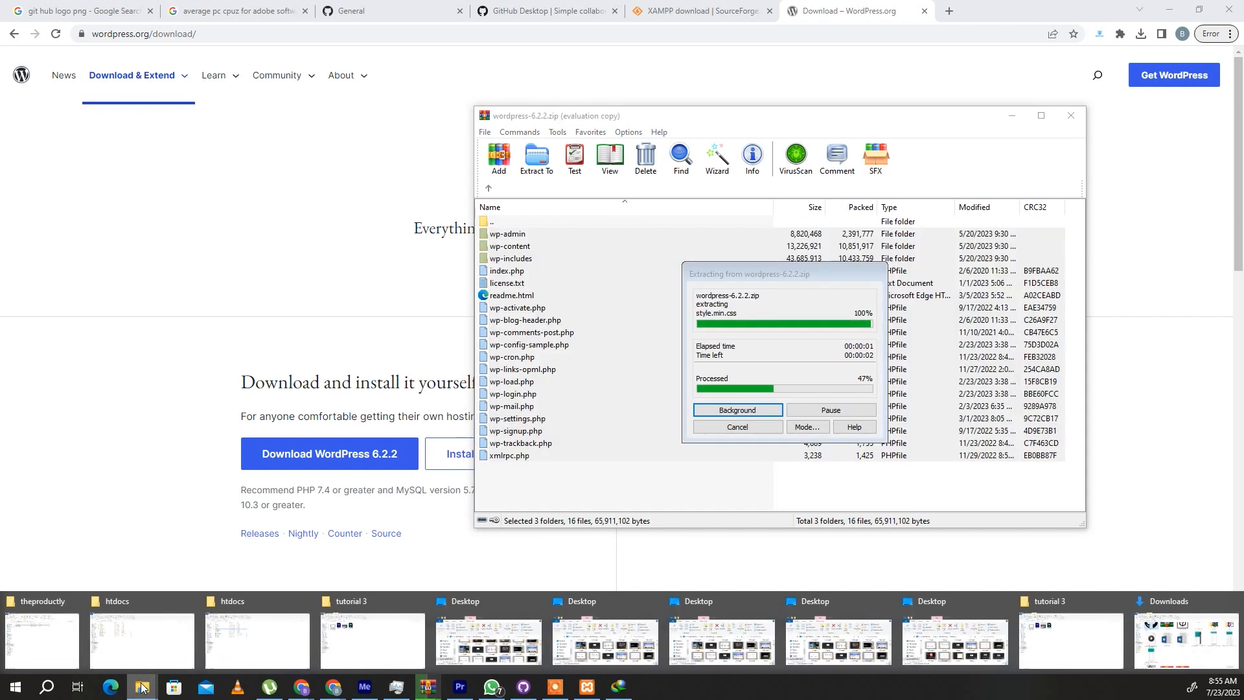
{"action": "left_click", "coordinate": [143, 638]}
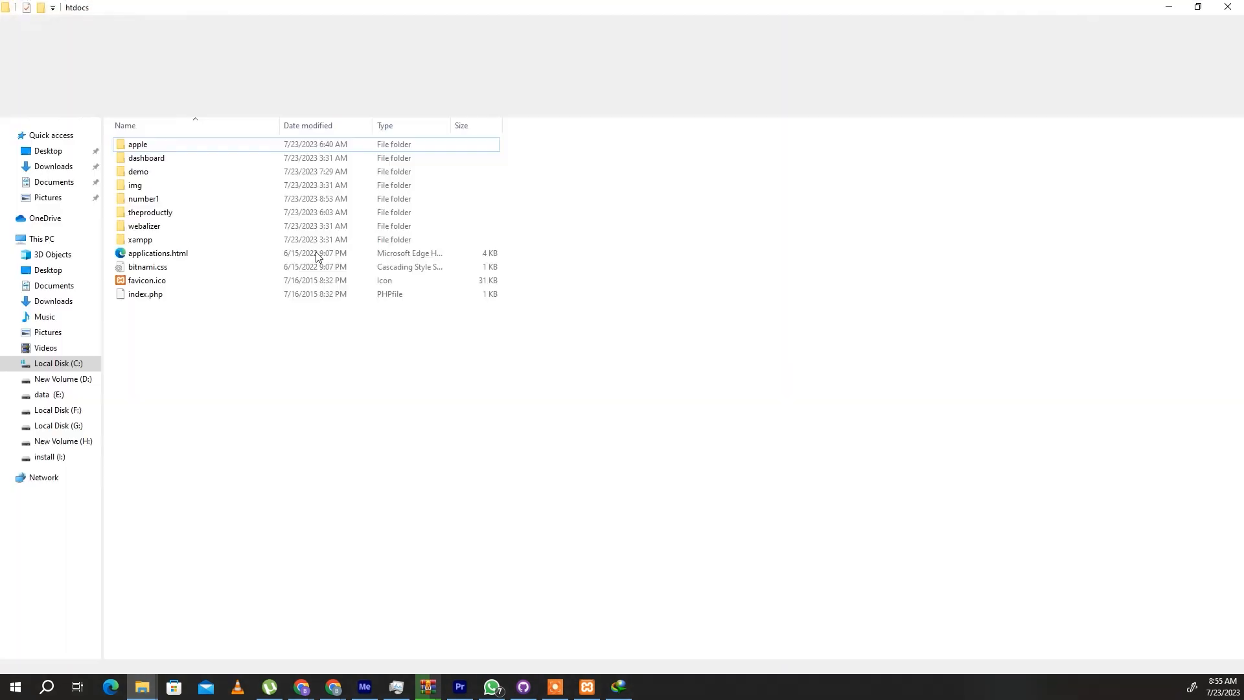
{"action": "left_click", "coordinate": [183, 196]}
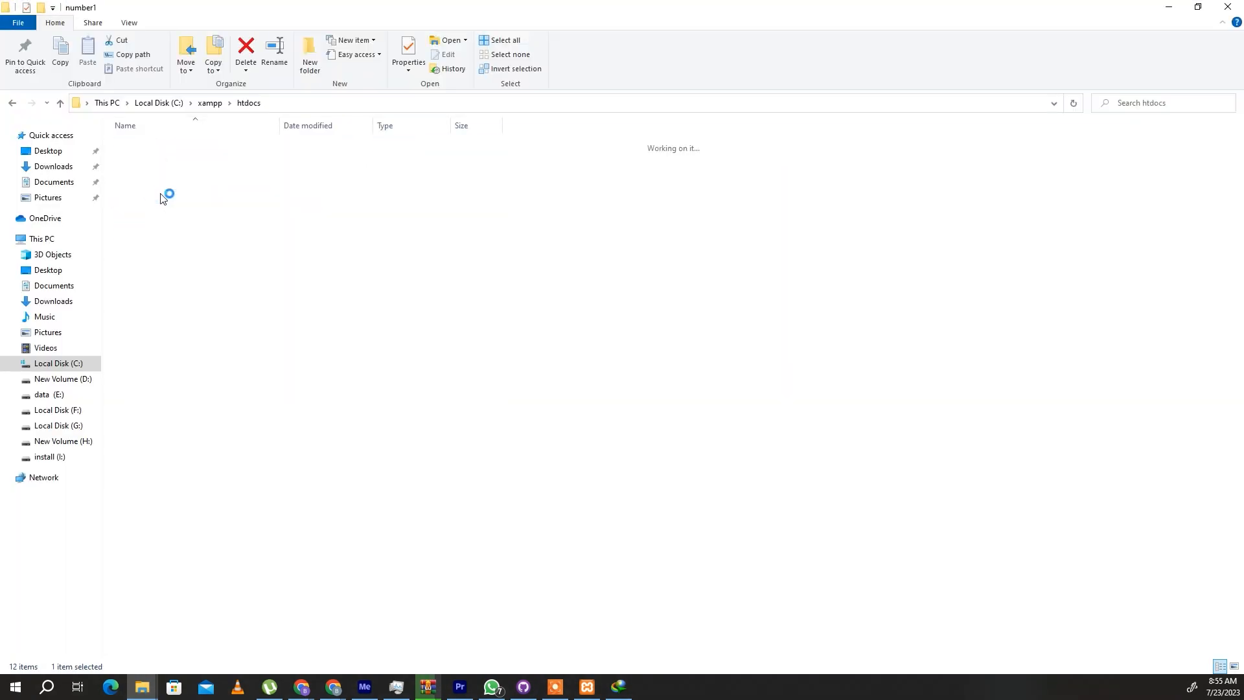
{"action": "right_click", "coordinate": [215, 203]}
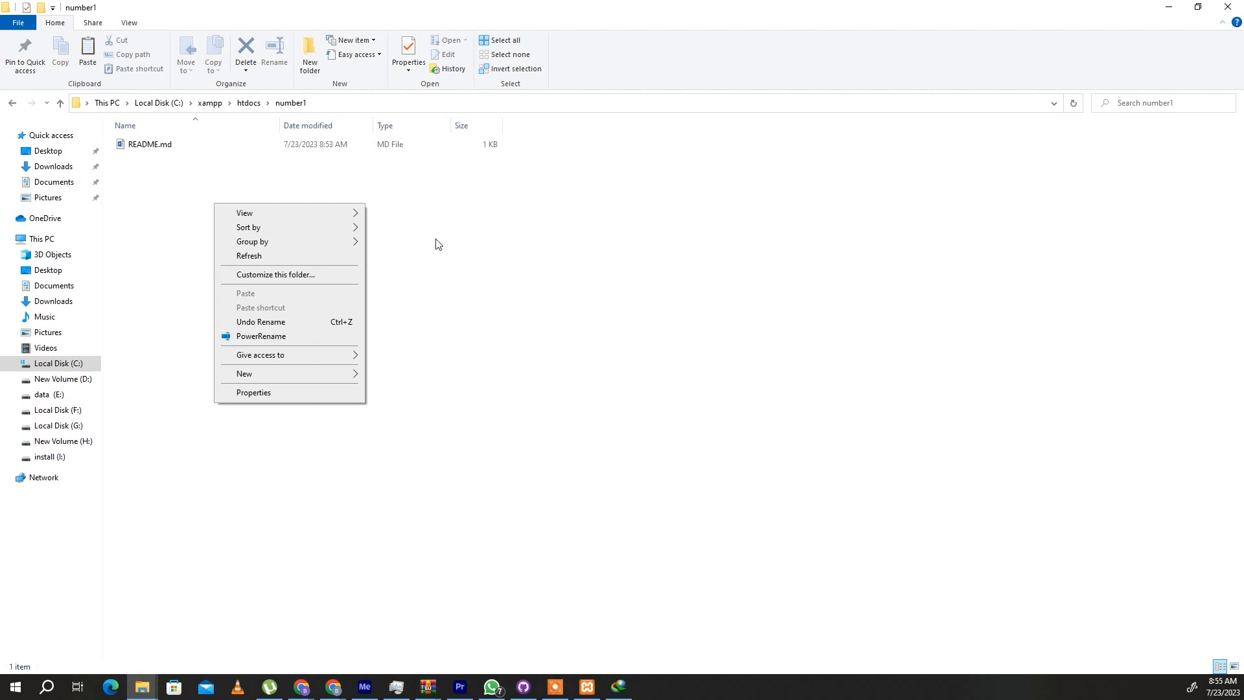
{"action": "left_click", "coordinate": [444, 218]}
{"action": "right_click", "coordinate": [257, 171]}
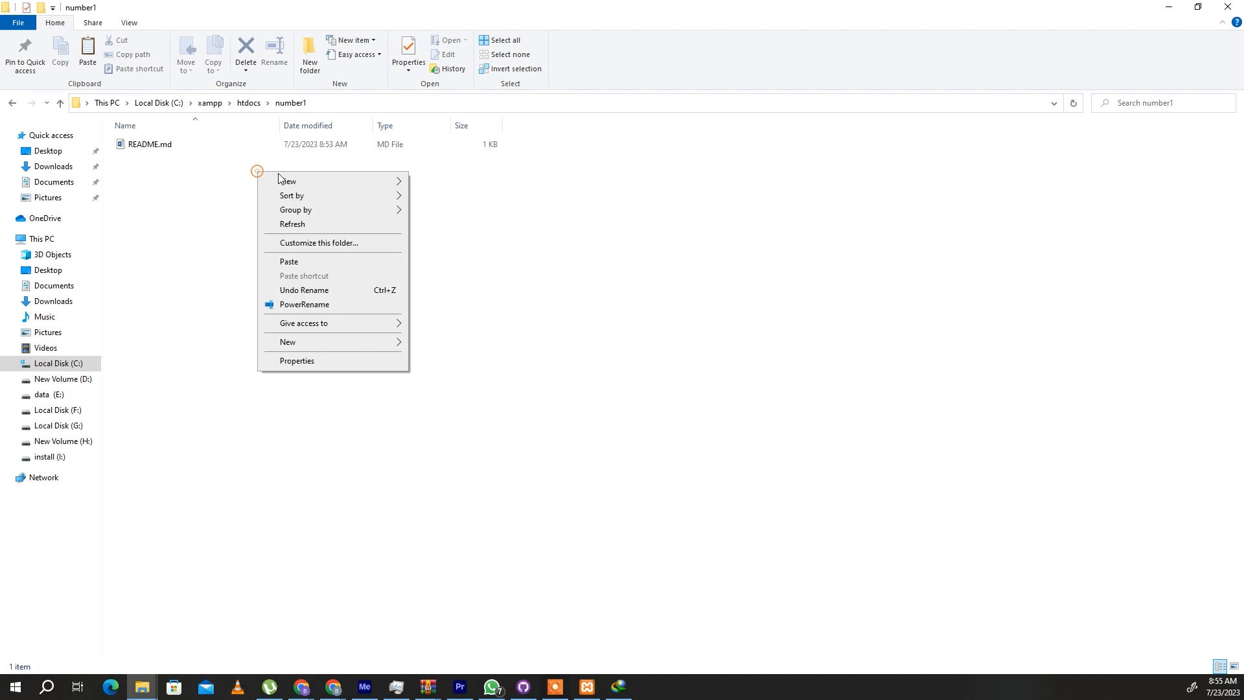
{"action": "left_click", "coordinate": [320, 261]}
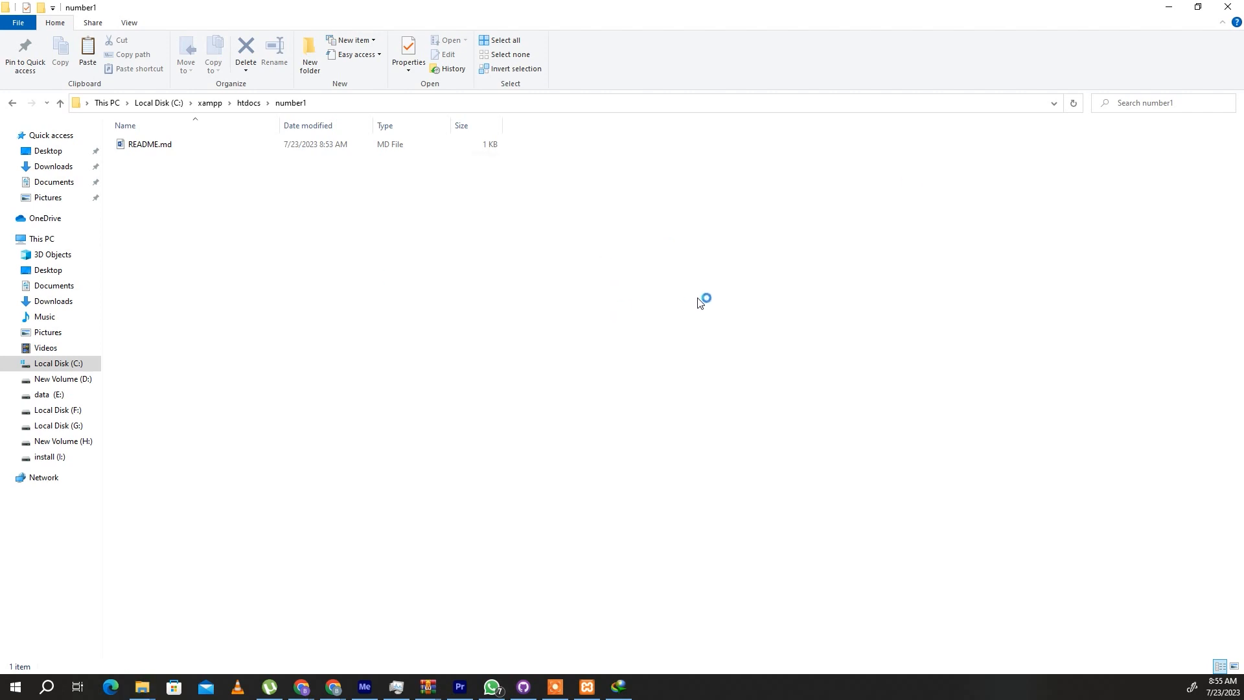
{"action": "left_click", "coordinate": [1169, 6]}
- Check the site folder's name in the path C:\xampp\htdocs\number1 in File Explorer
{"action": "left_click", "coordinate": [677, 33]}
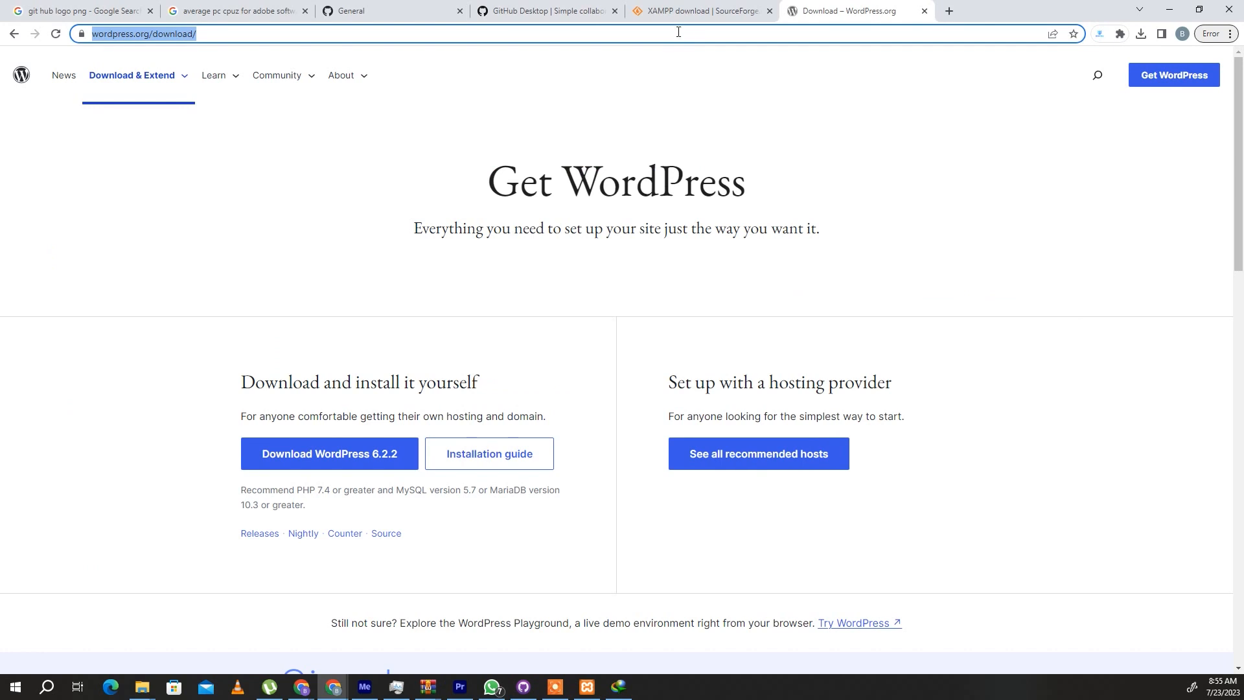
{"action": "left_click", "coordinate": [142, 686]}
{"action": "left_click", "coordinate": [147, 640]}
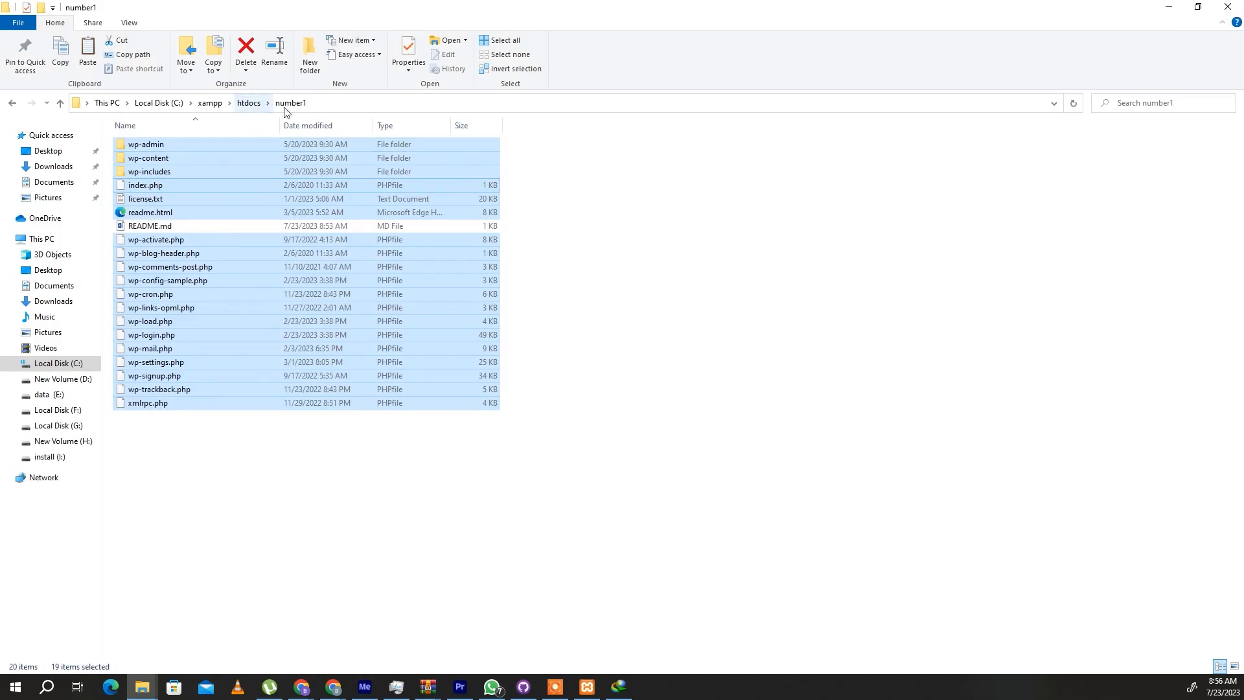
{"action": "left_click", "coordinate": [324, 103]}
{"action": "left_click", "coordinate": [324, 103]}
{"action": "left_click_drag", "start_coordinate": [183, 101], "coordinate": [152, 100]}
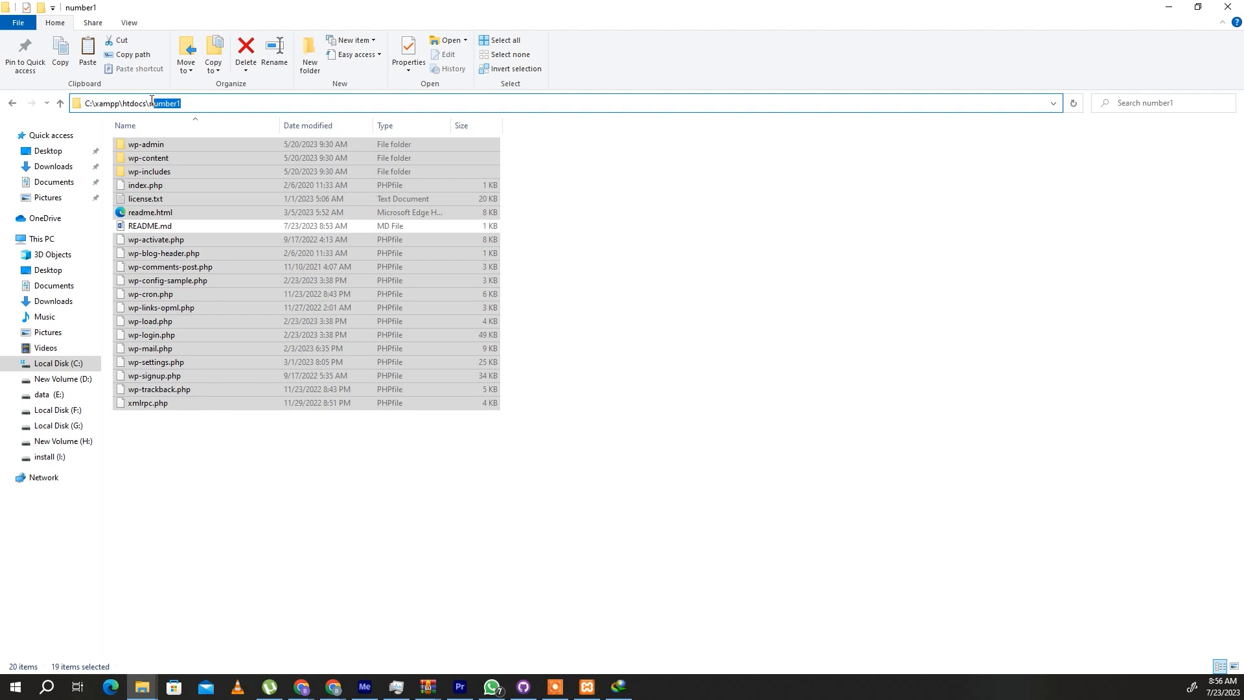
{"action": "left_click", "coordinate": [1169, 7]}
- Open localhost/number1 in the browser and proceed with English (United States) to the WordPress database connection form
{"action": "left_click", "coordinate": [768, 36]}
{"action": "left_click", "coordinate": [768, 35]}
{"action": "left_click_drag", "start_coordinate": [768, 35], "coordinate": [79, 42]}
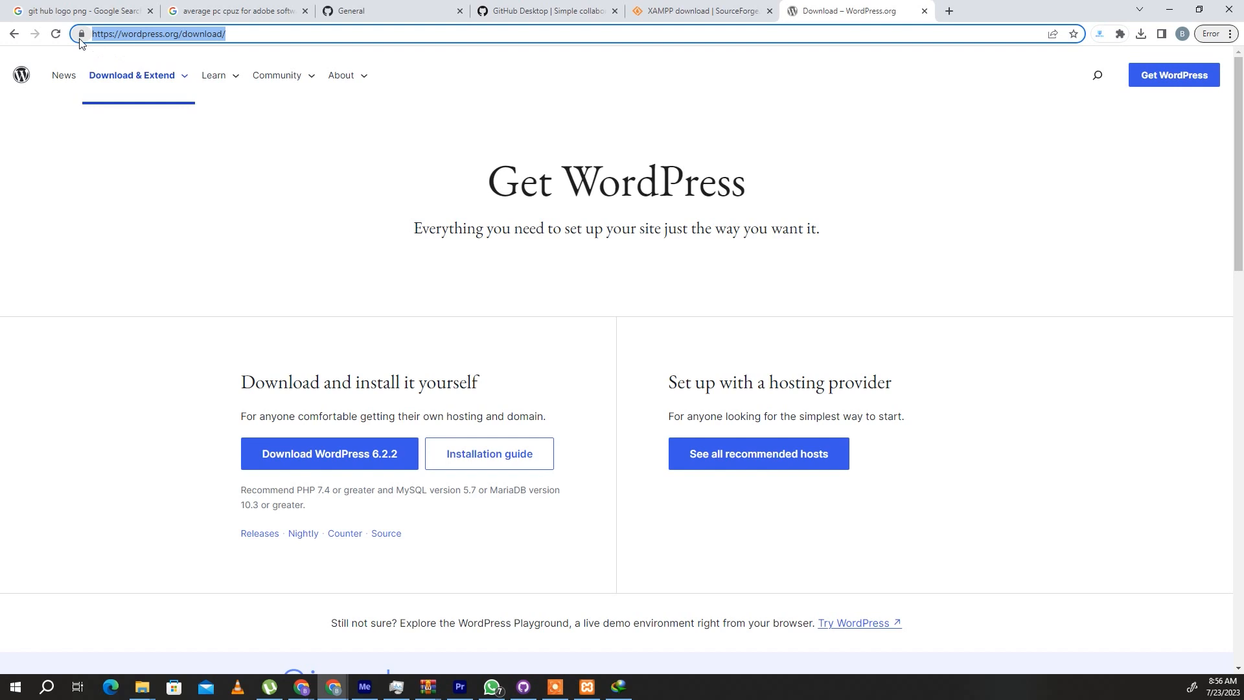
{"action": "type", "text": "localhost/"}
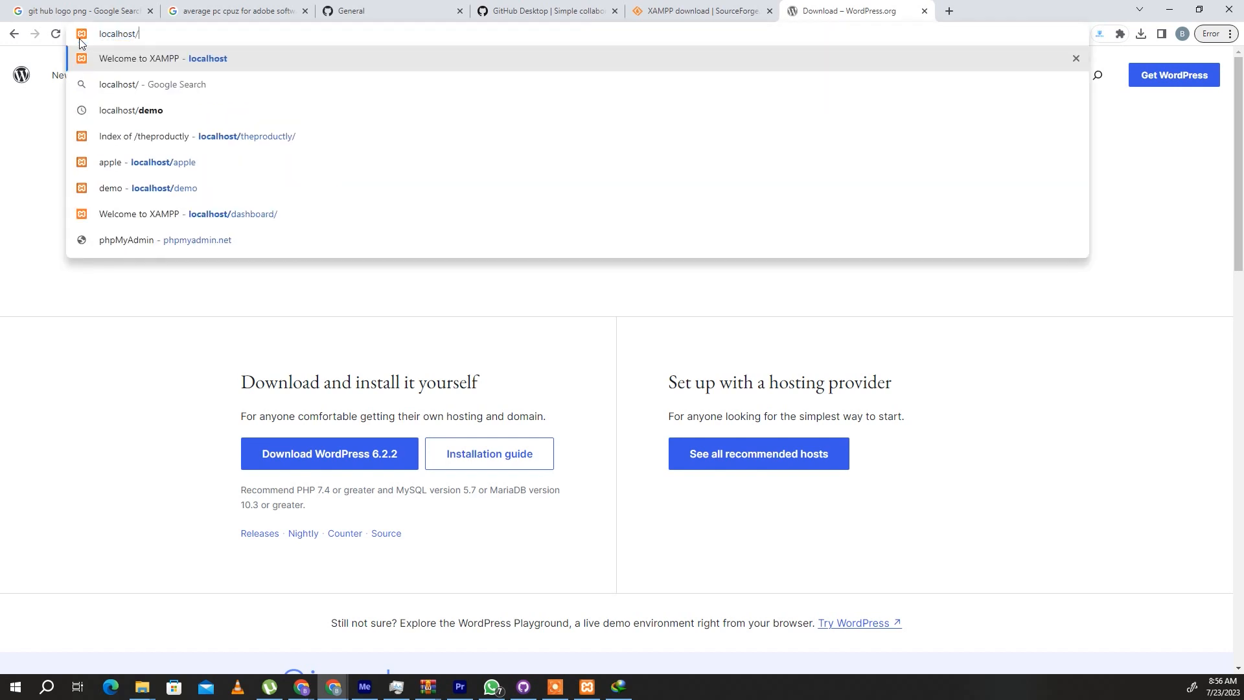
{"action": "type", "text": "num"}
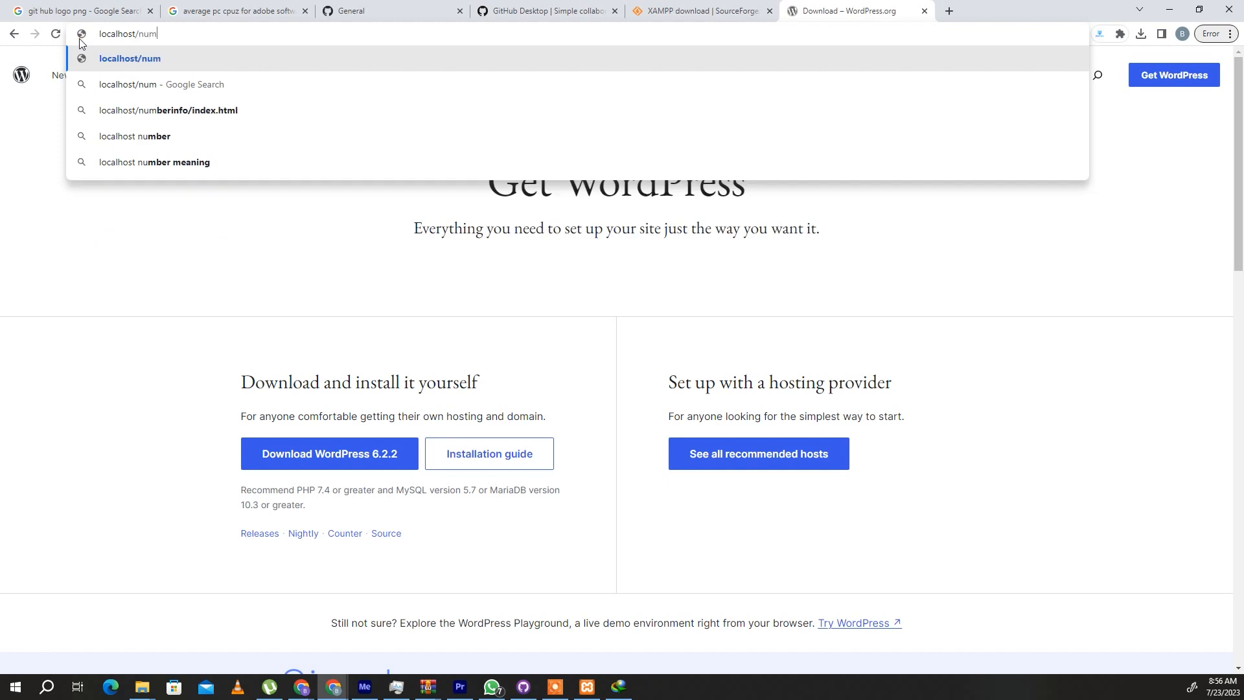
{"action": "type", "text": "ber1"}
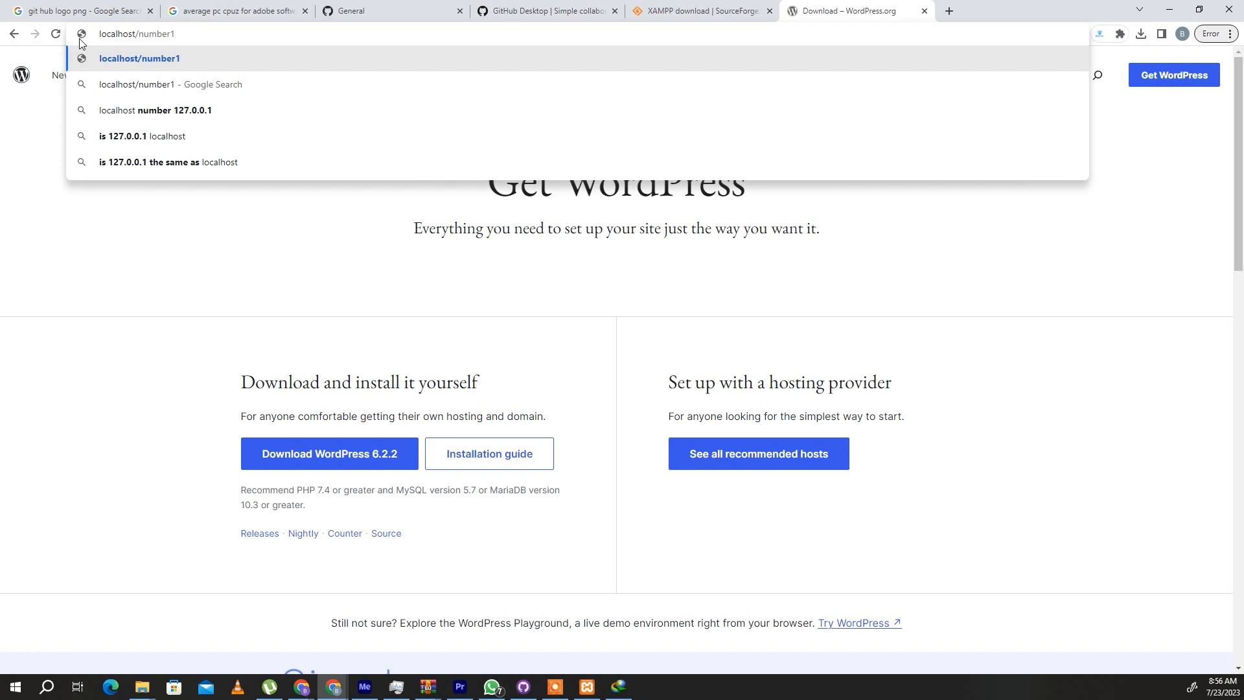
{"action": "key", "text": "Return"}
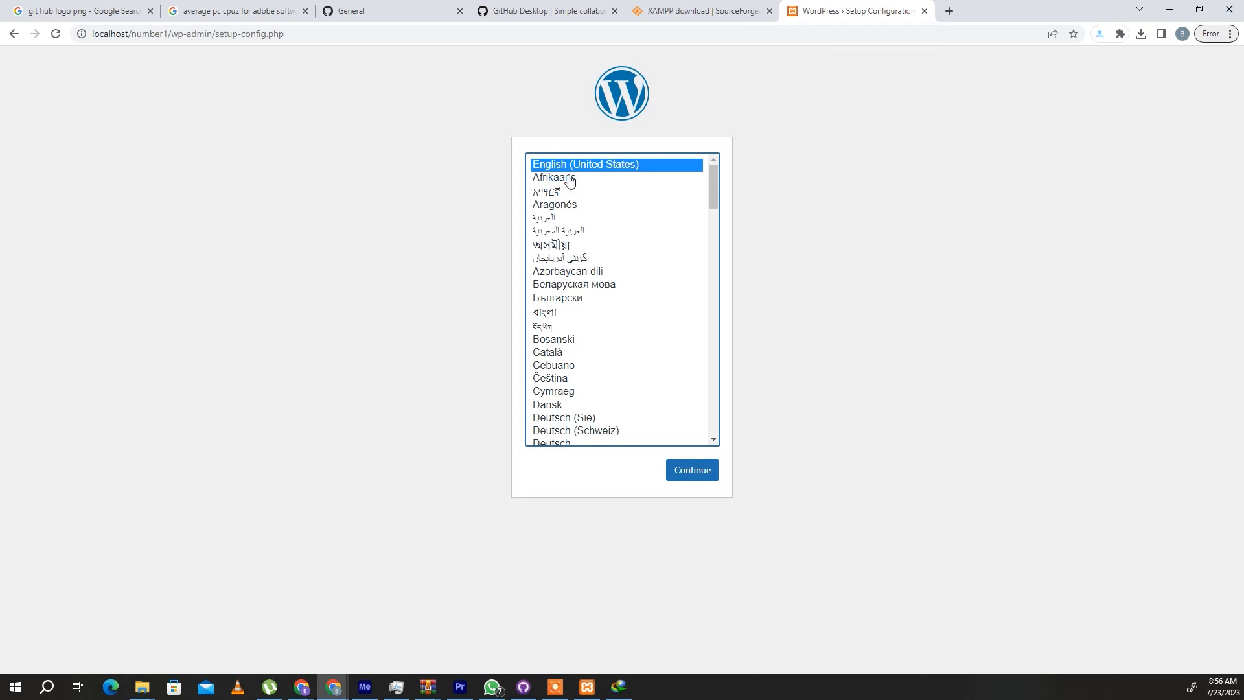
{"action": "left_click", "coordinate": [698, 470]}
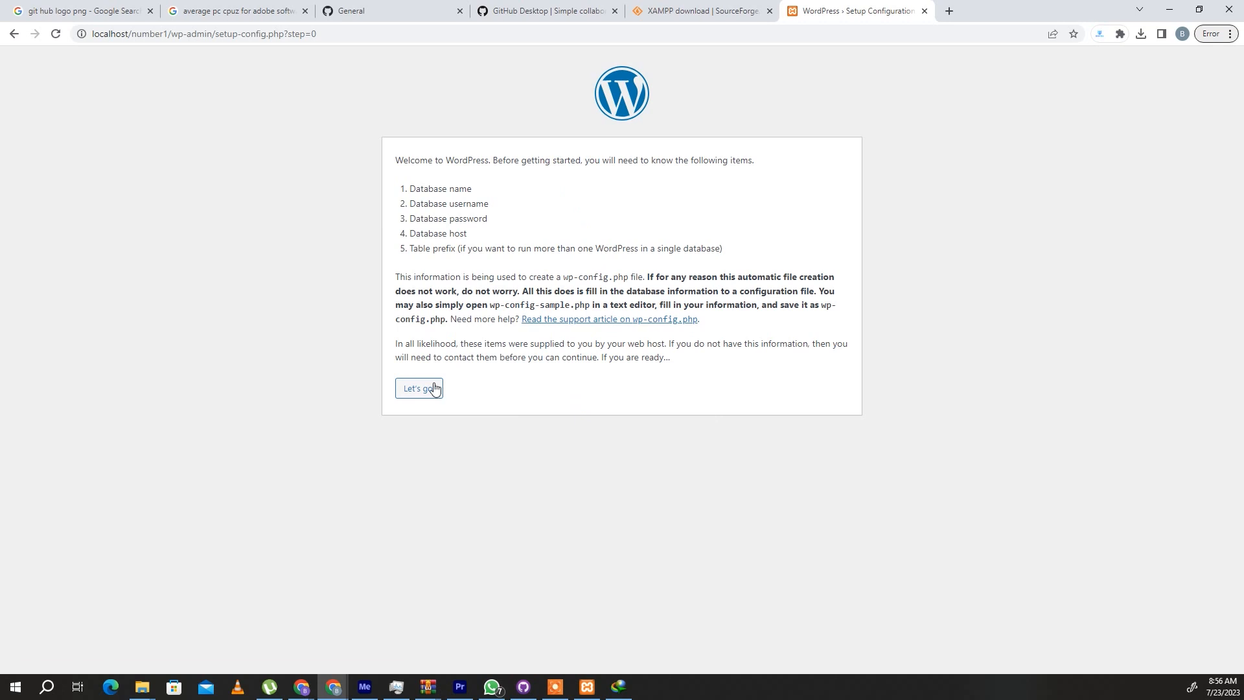
{"action": "left_click", "coordinate": [425, 389]}
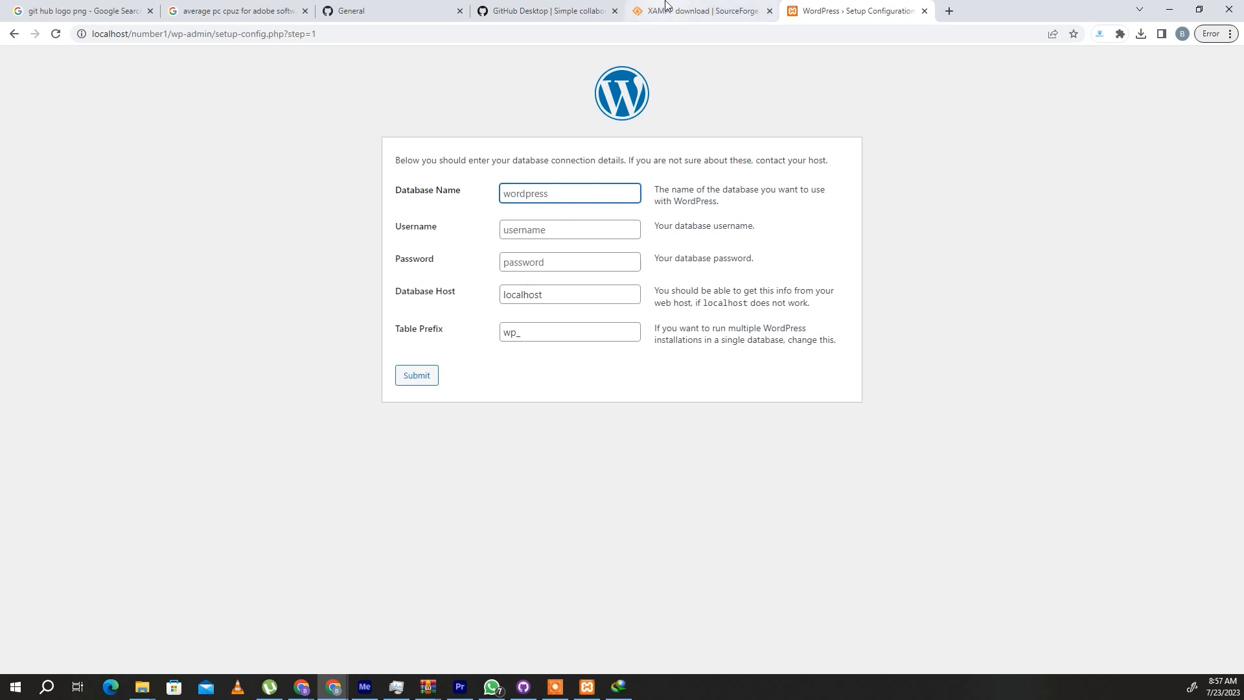
- Open the localhost XAMPP dashboard in place of the SourceForge XAMPP download page
{"action": "left_click", "coordinate": [687, 11]}
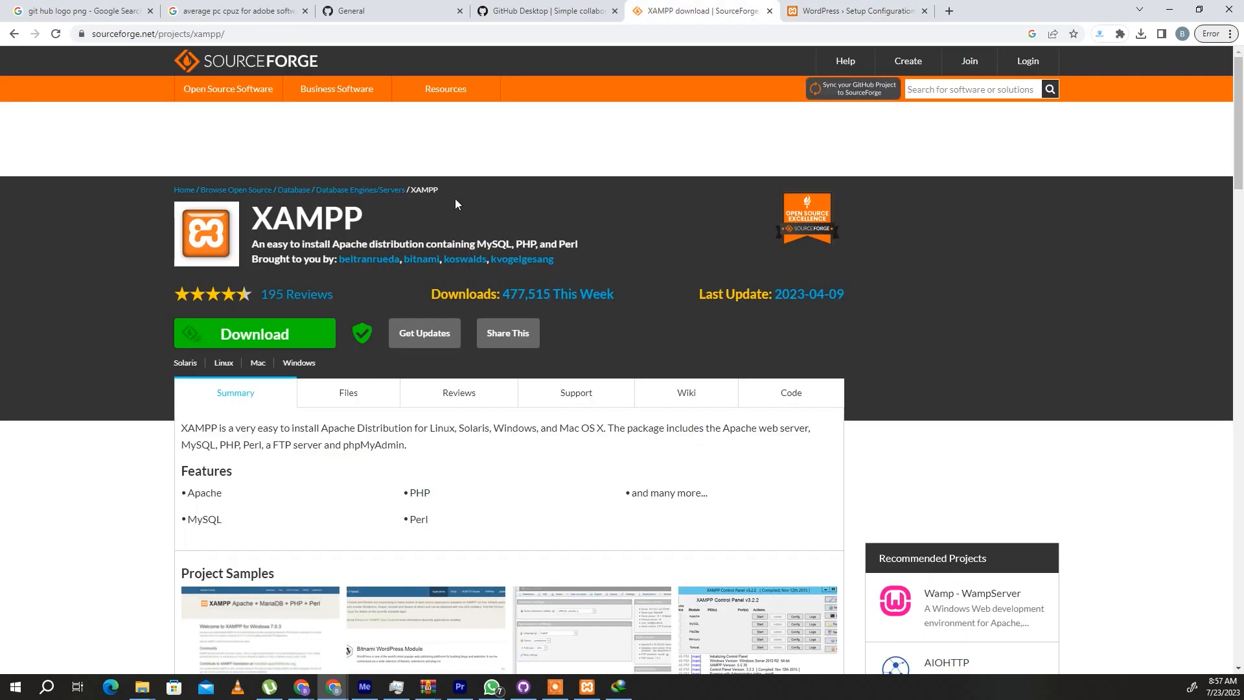
{"action": "left_click", "coordinate": [675, 34]}
{"action": "type", "text": "local"}
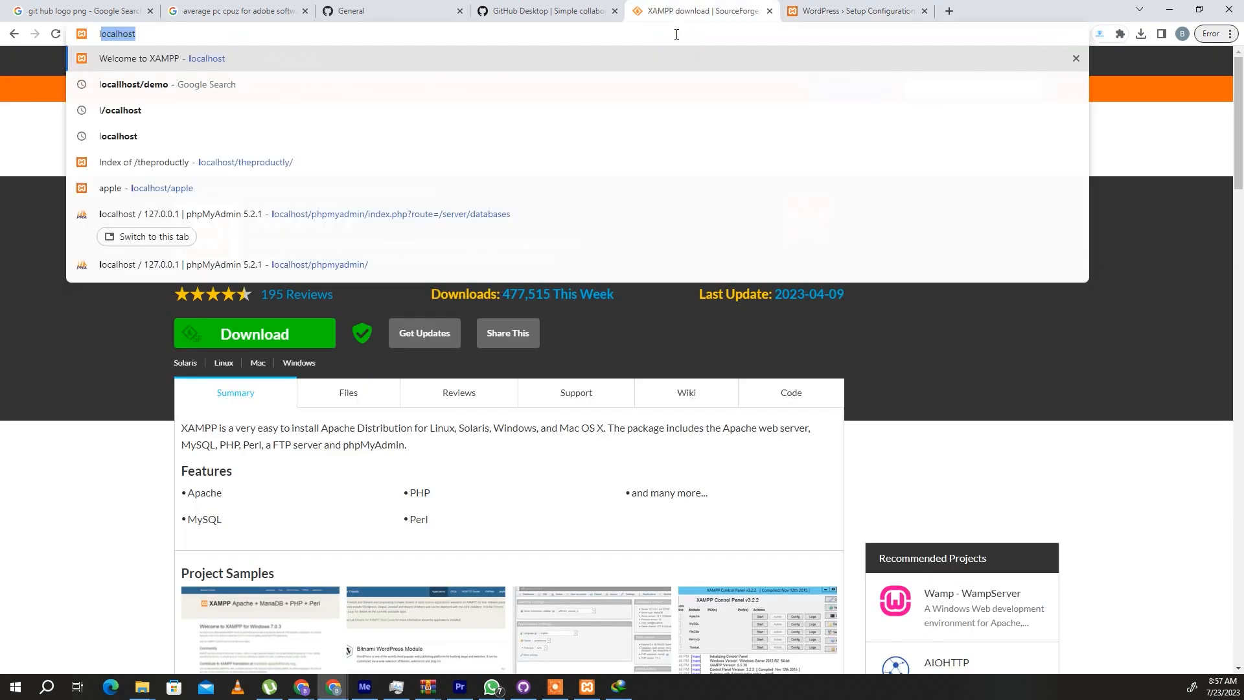
{"action": "type", "text": "host"}
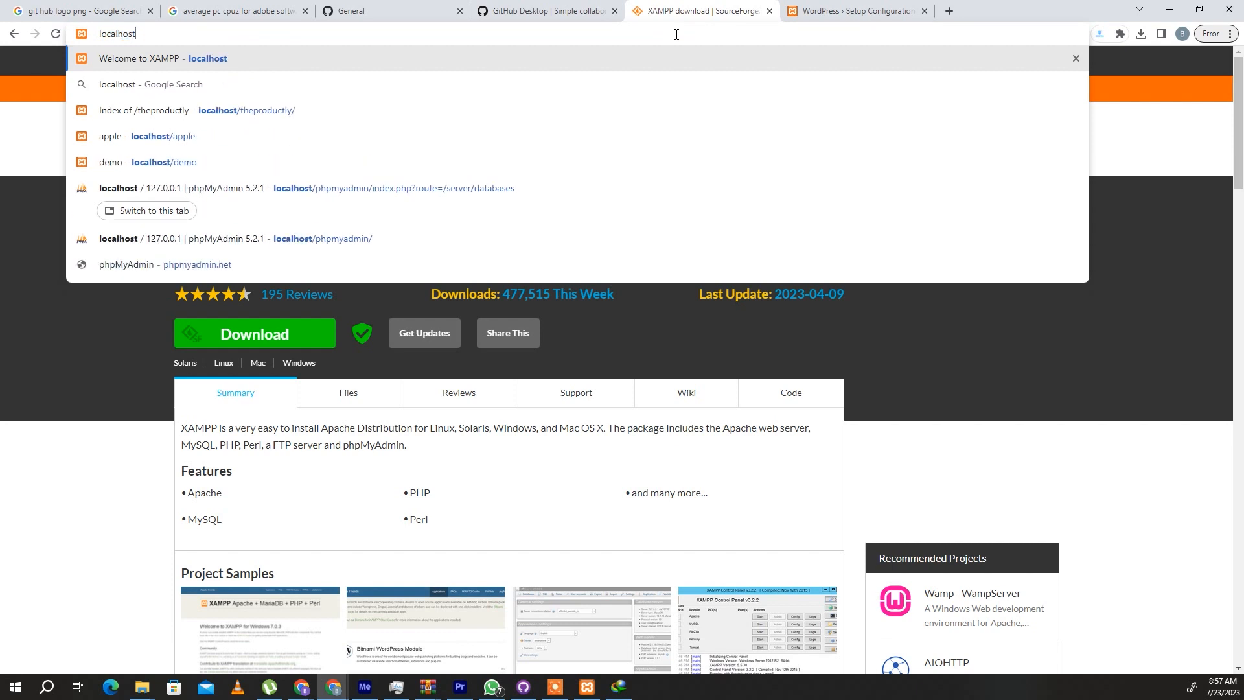
{"action": "key", "text": "Return"}
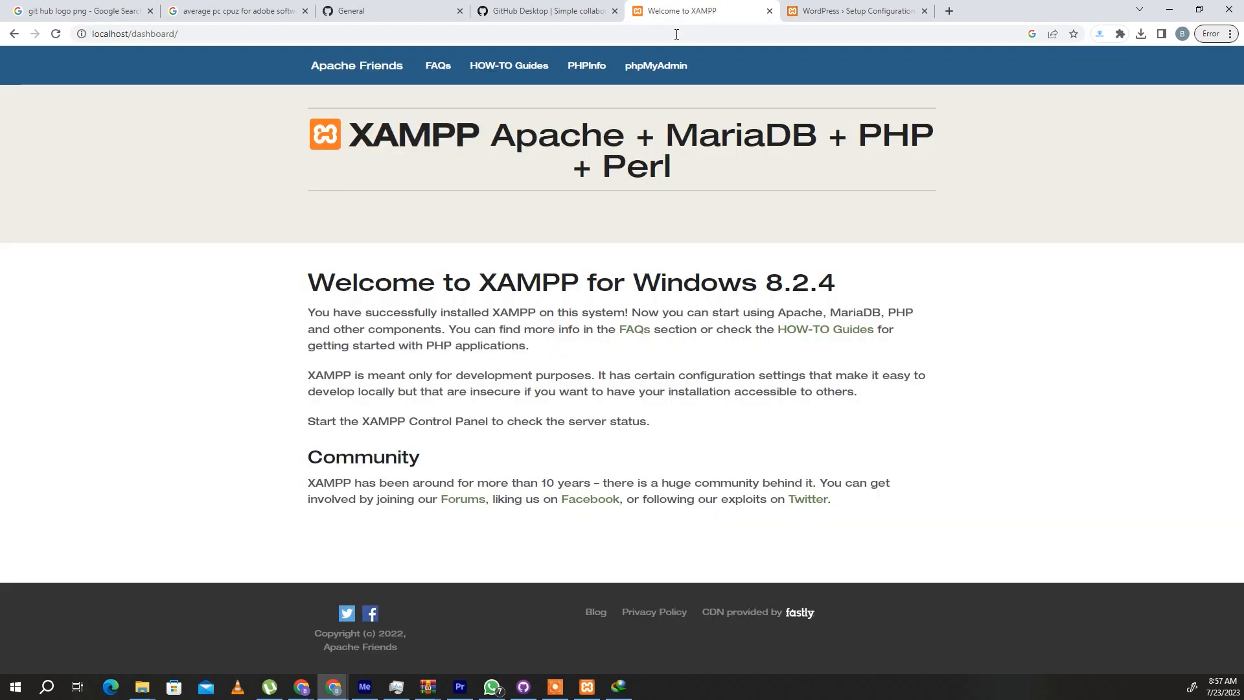
- Open the phpMyAdmin database list and copy the name of the number1_db database
{"action": "left_click", "coordinate": [668, 69]}
{"action": "left_click", "coordinate": [202, 78]}
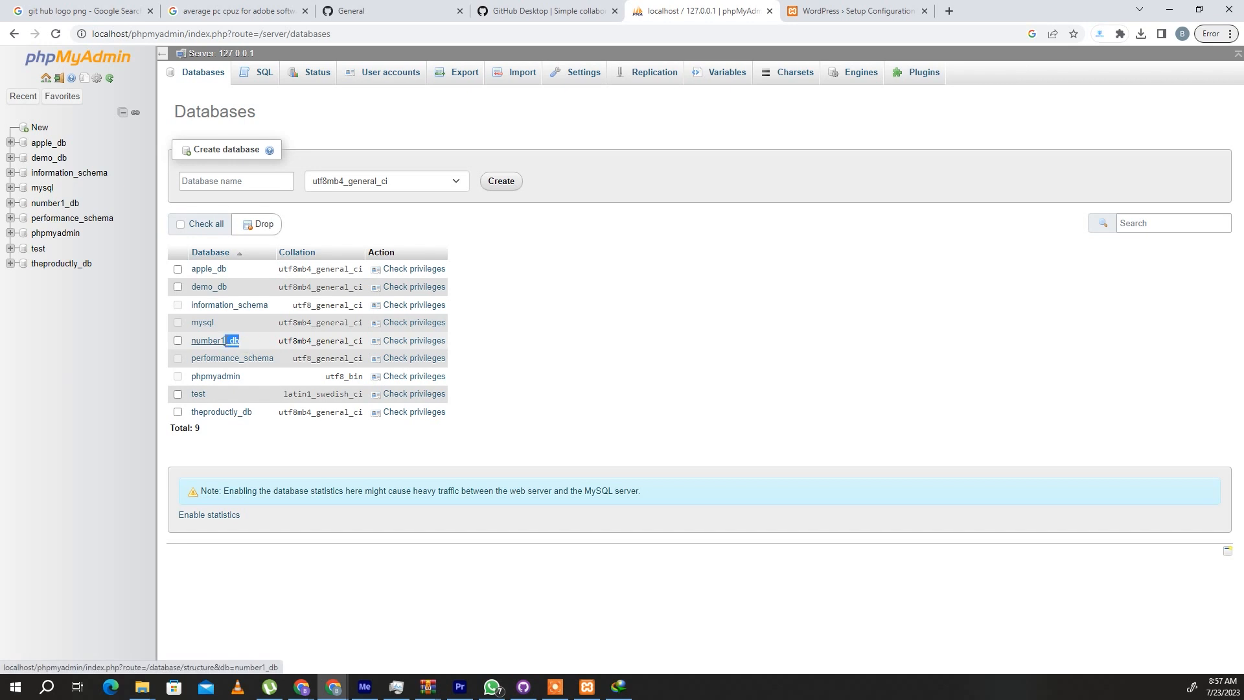
{"action": "left_click_drag", "start_coordinate": [222, 340], "coordinate": [190, 341]}
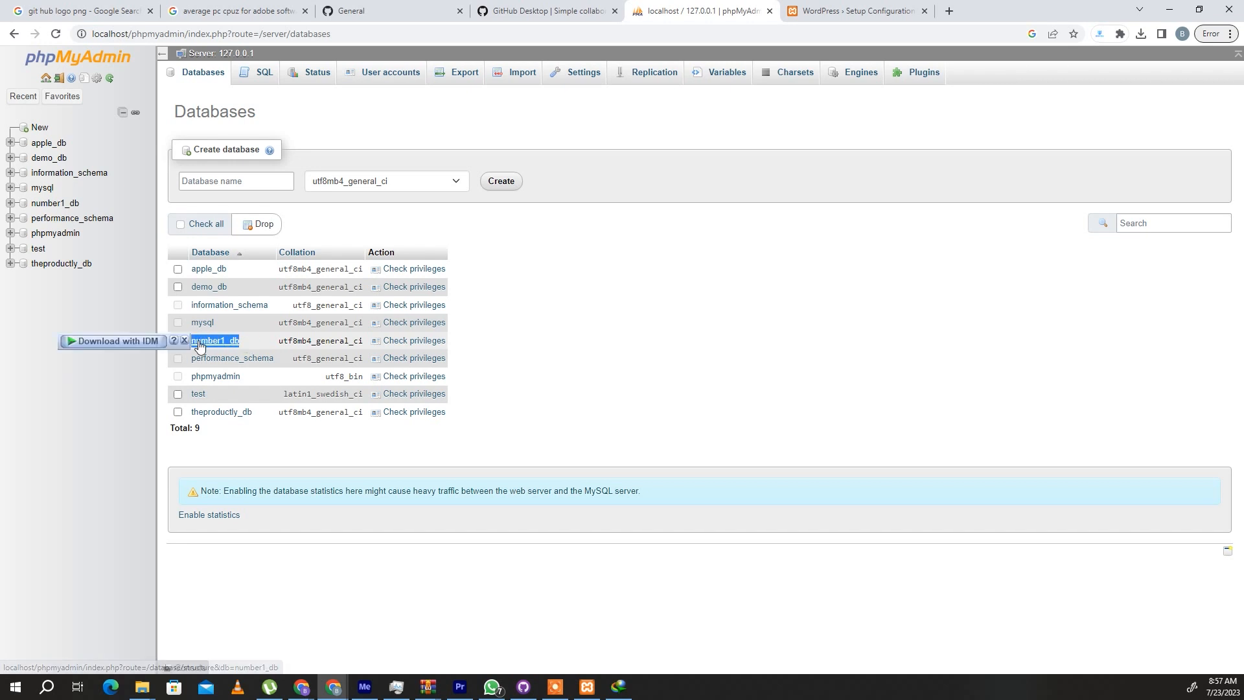
{"action": "right_click", "coordinate": [211, 342]}
{"action": "left_click", "coordinate": [250, 453]}
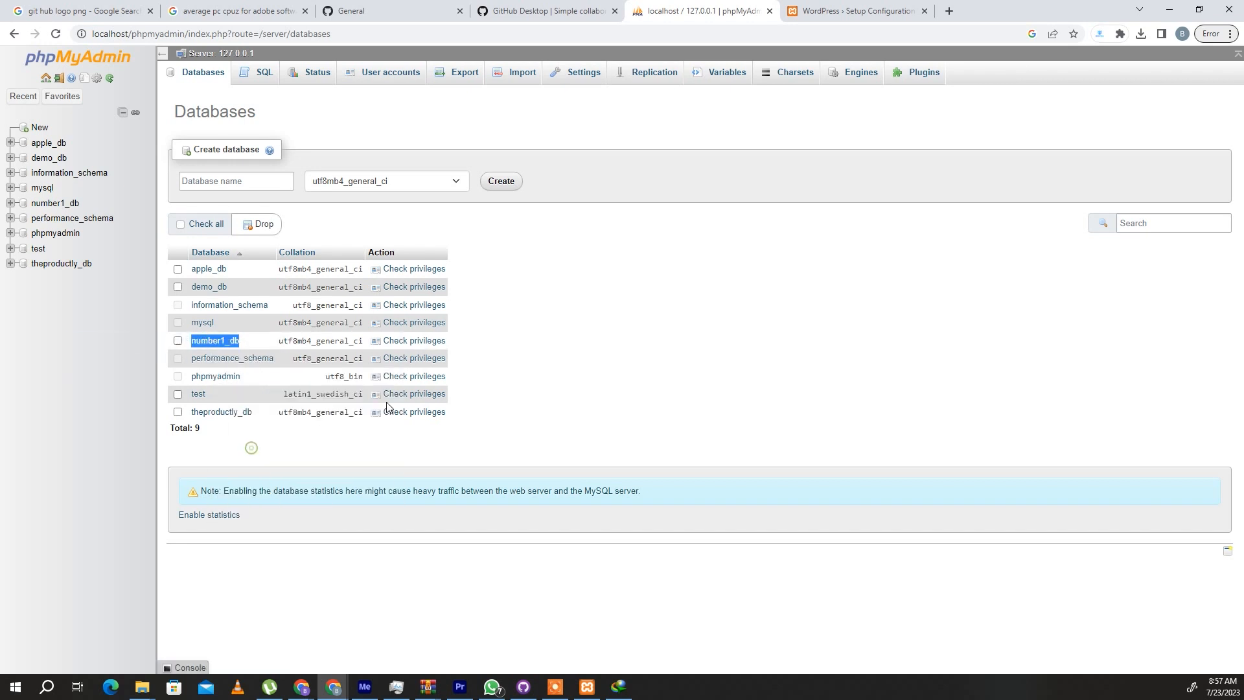
- Enter number1_db as the database name in the WordPress setup form and check it against the phpMyAdmin database list
{"action": "left_click", "coordinate": [855, 11]}
{"action": "left_click", "coordinate": [559, 195]}
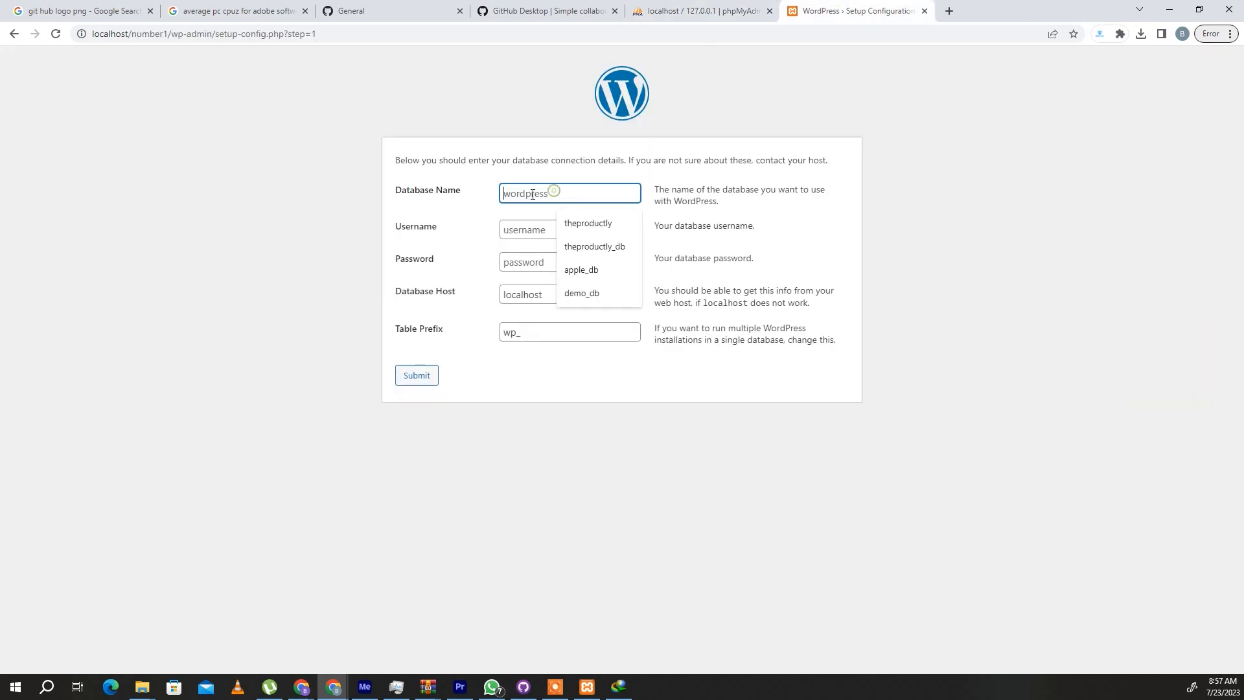
{"action": "key", "text": "ctrl+v"}
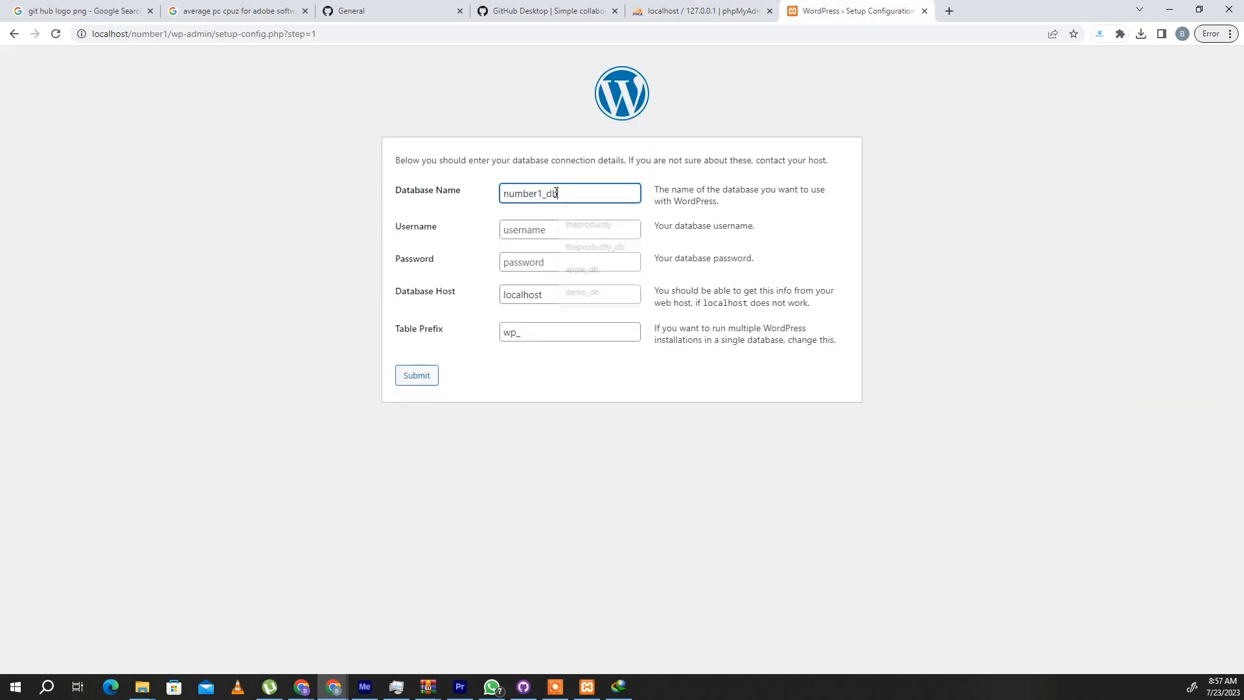
{"action": "left_click_drag", "start_coordinate": [559, 193], "coordinate": [546, 194]}
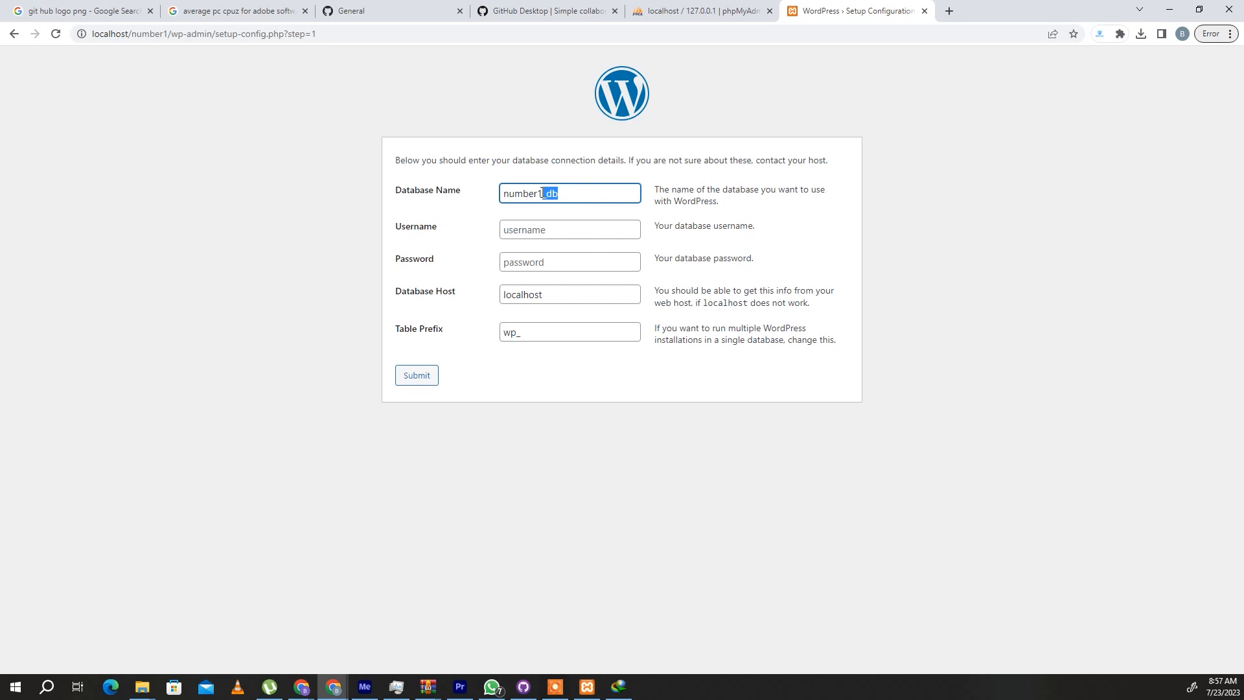
{"action": "left_click", "coordinate": [700, 11]}
{"action": "double_click", "coordinate": [220, 341]}
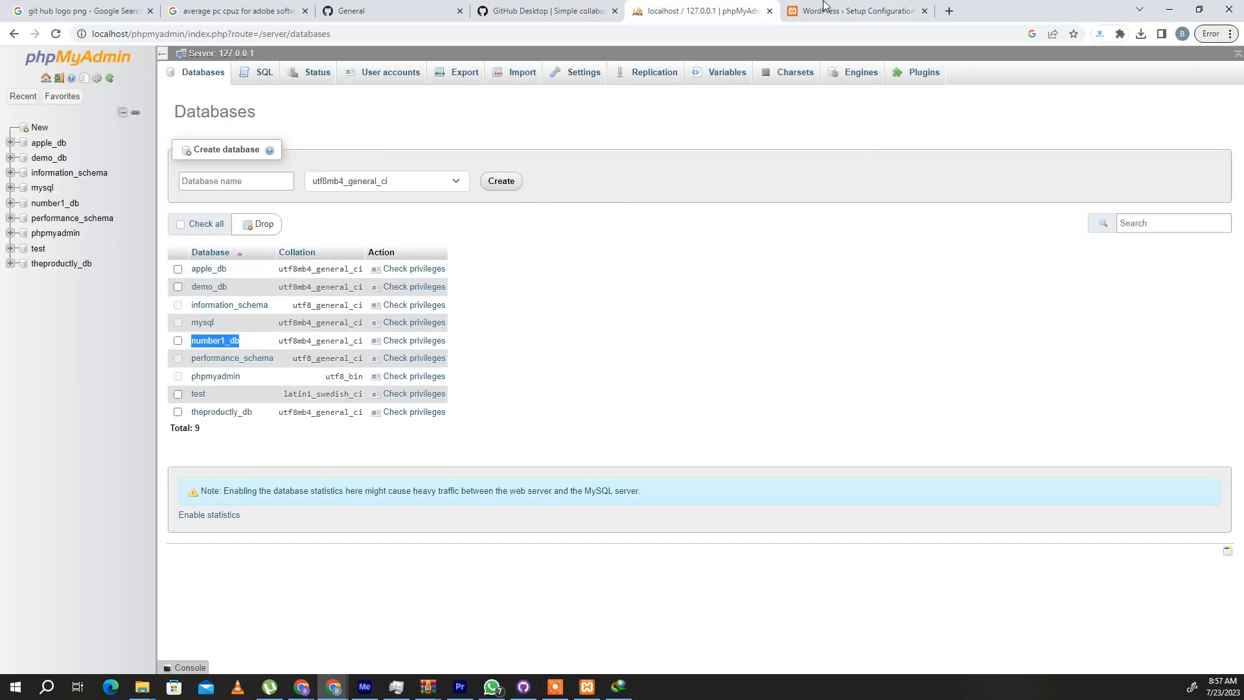
- Set the database username to root, submit the connection details and run the WordPress installation
{"action": "key", "text": "ctrl+Tab"}
{"action": "left_click", "coordinate": [517, 229]}
{"action": "type", "text": "root"}
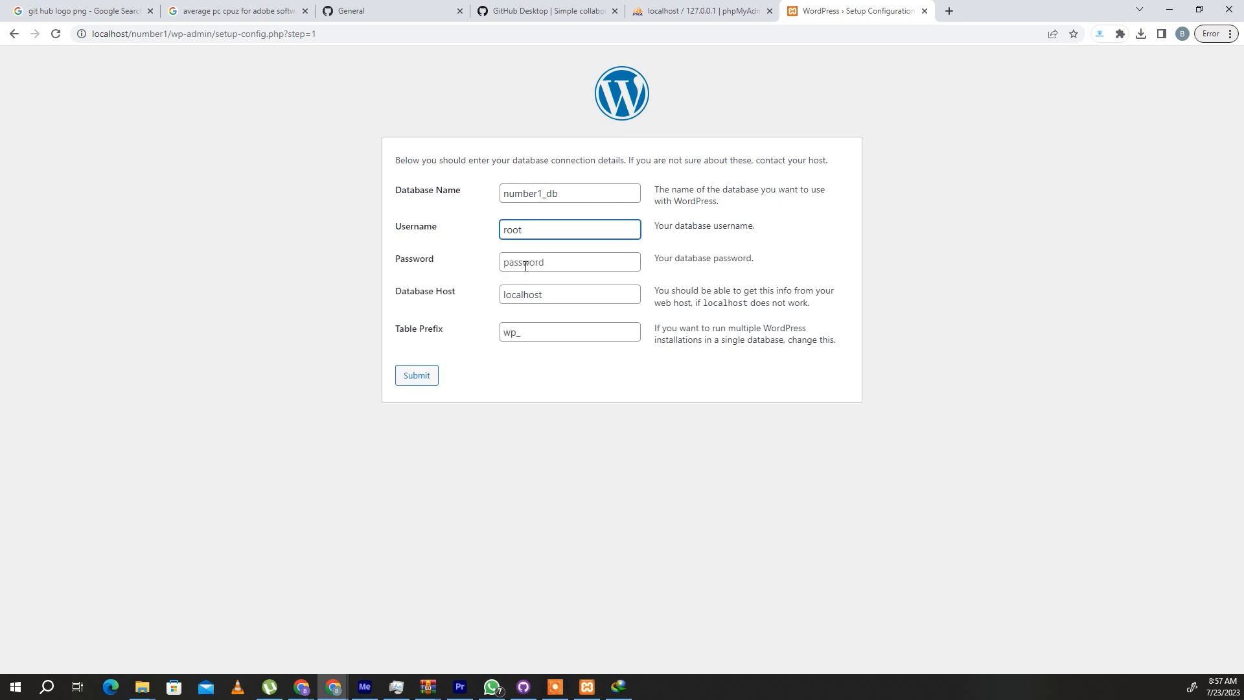
{"action": "left_click", "coordinate": [424, 382]}
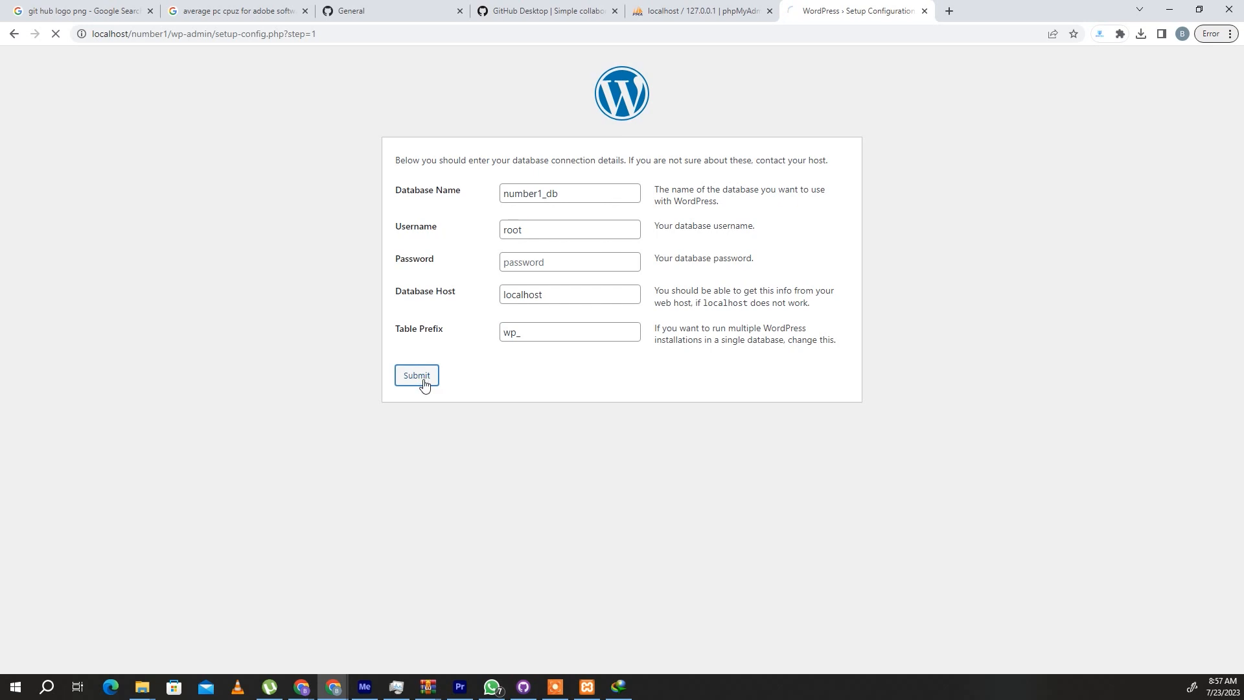
{"action": "left_click", "coordinate": [439, 206]}
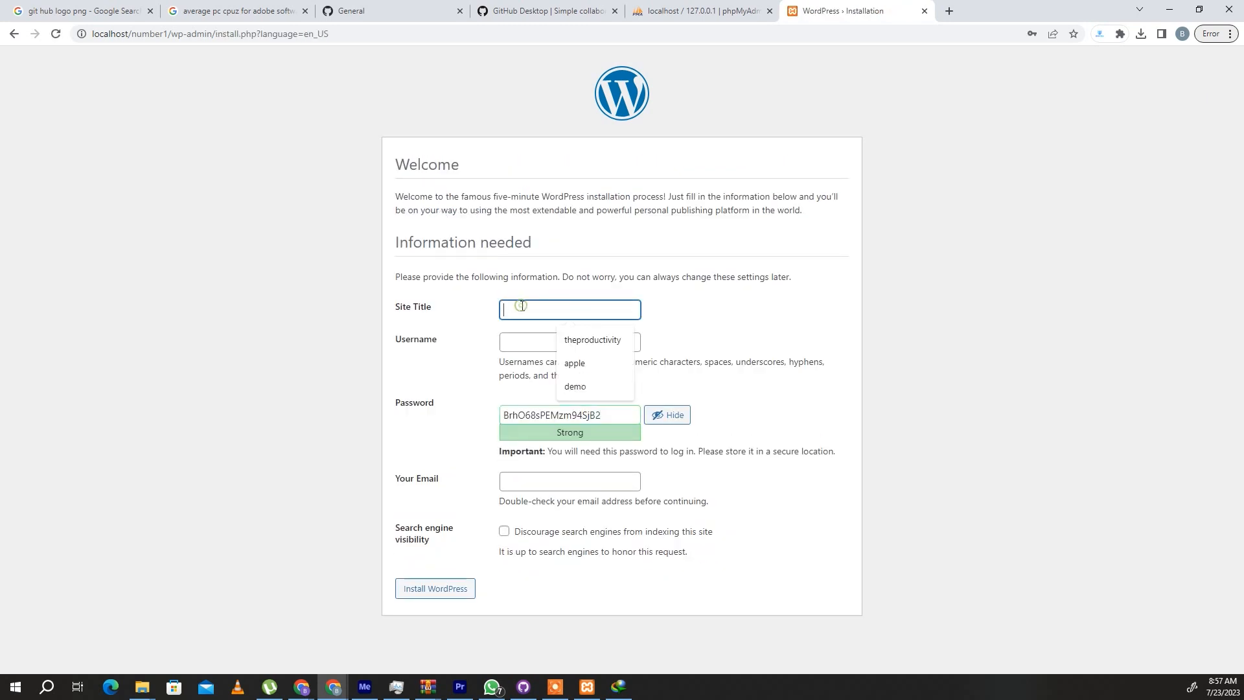
- Set the site title to Car in the WordPress installation form
{"action": "type", "text": "Number"}
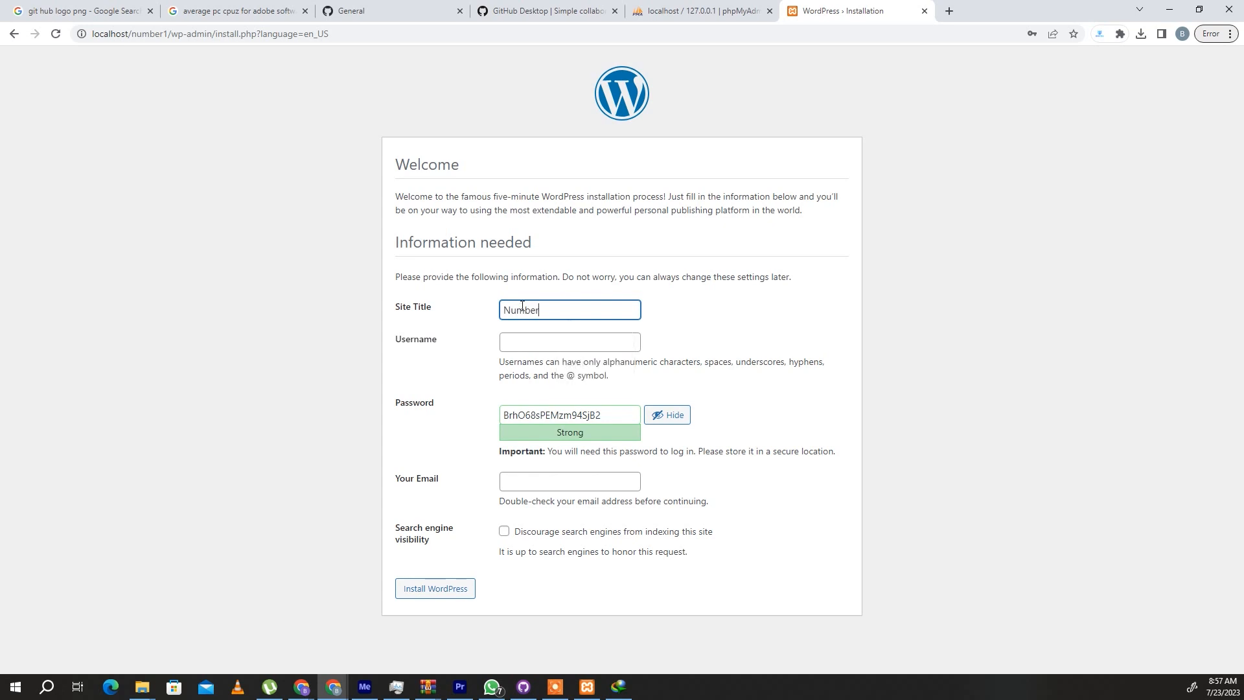
{"action": "key", "text": "BackSpace"}
{"action": "key", "text": "BackSpace"}
{"action": "key", "text": "BackSpace"}
{"action": "key", "text": "BackSpace"}
{"action": "key", "text": "BackSpace"}
{"action": "key", "text": "BackSpace"}
{"action": "type", "text": "Aplp"}
{"action": "key", "text": "BackSpace"}
{"action": "key", "text": "BackSpace"}
{"action": "key", "text": "BackSpace"}
{"action": "type", "text": "Car1"}
- Fill in the administrator username from the saved non-email suggestion, change its last digit to 2 and copy it
{"action": "left_click", "coordinate": [523, 338]}
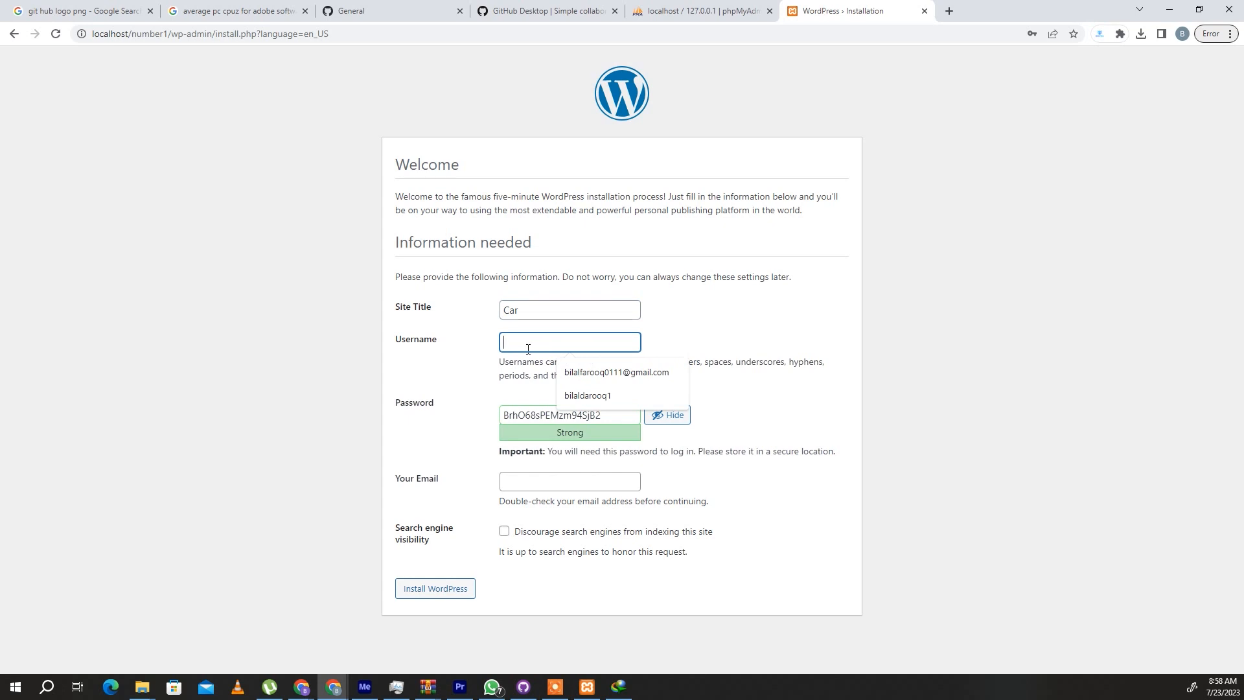
{"action": "left_click", "coordinate": [586, 397]}
{"action": "key", "text": "BackSpace"}
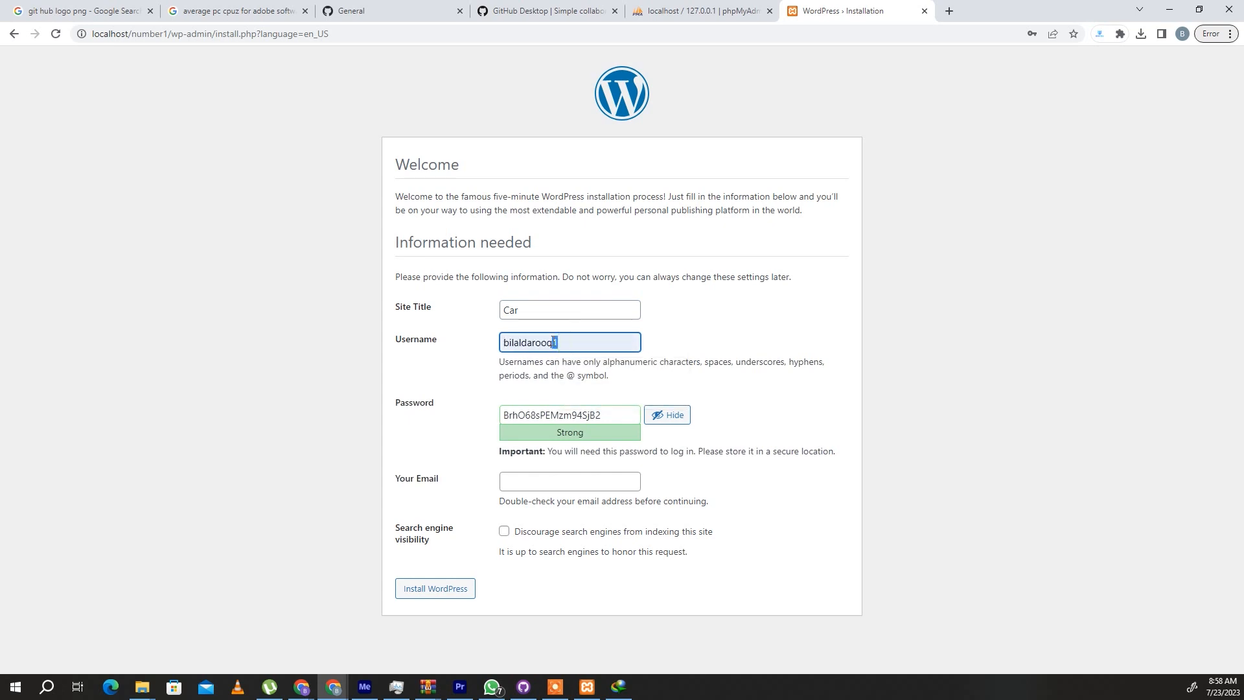
{"action": "type", "text": "2"}
{"action": "left_click_drag", "start_coordinate": [559, 342], "coordinate": [502, 341]}
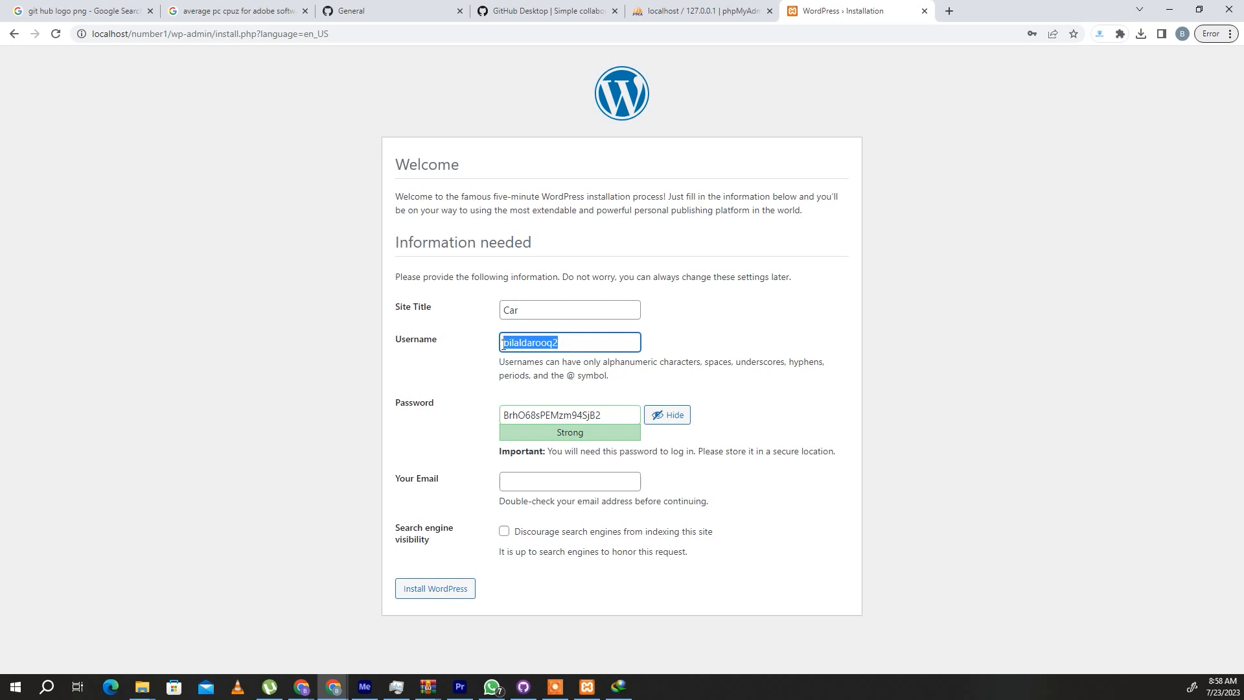
- Replace the generated administrator password with a custom one, confirm the use of a weak password and try to install WordPress
{"action": "left_click_drag", "start_coordinate": [617, 410], "coordinate": [509, 424]}
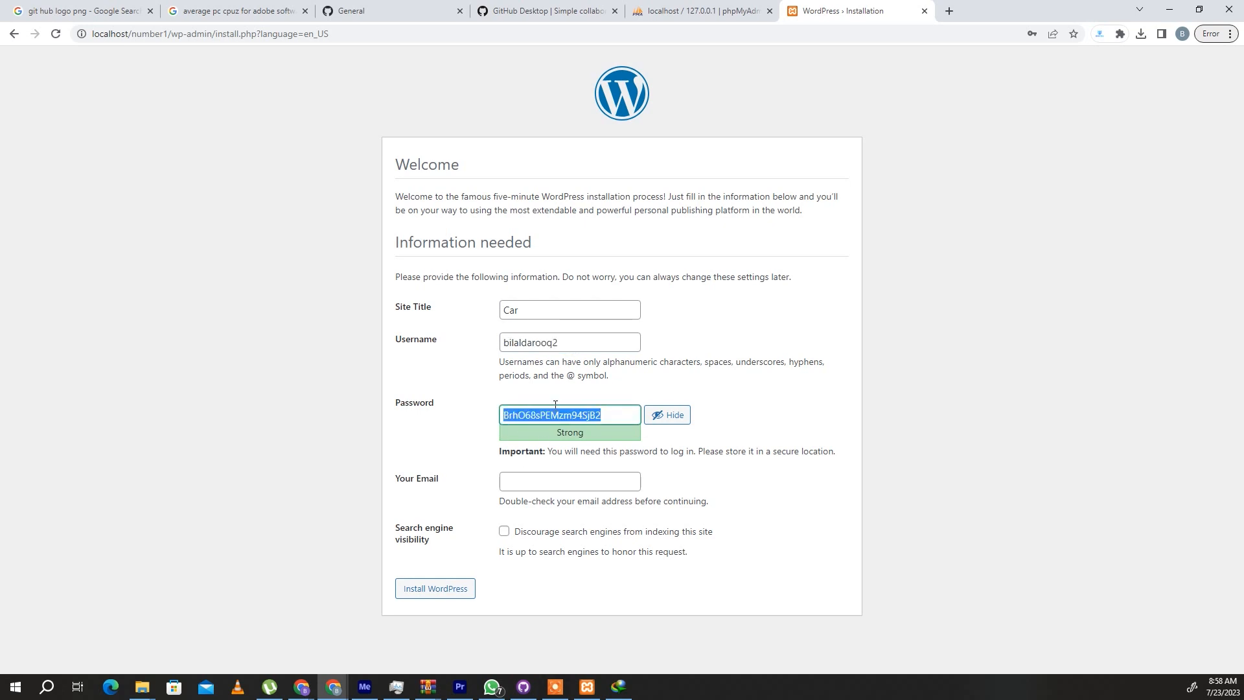
{"action": "type", "text": "12"}
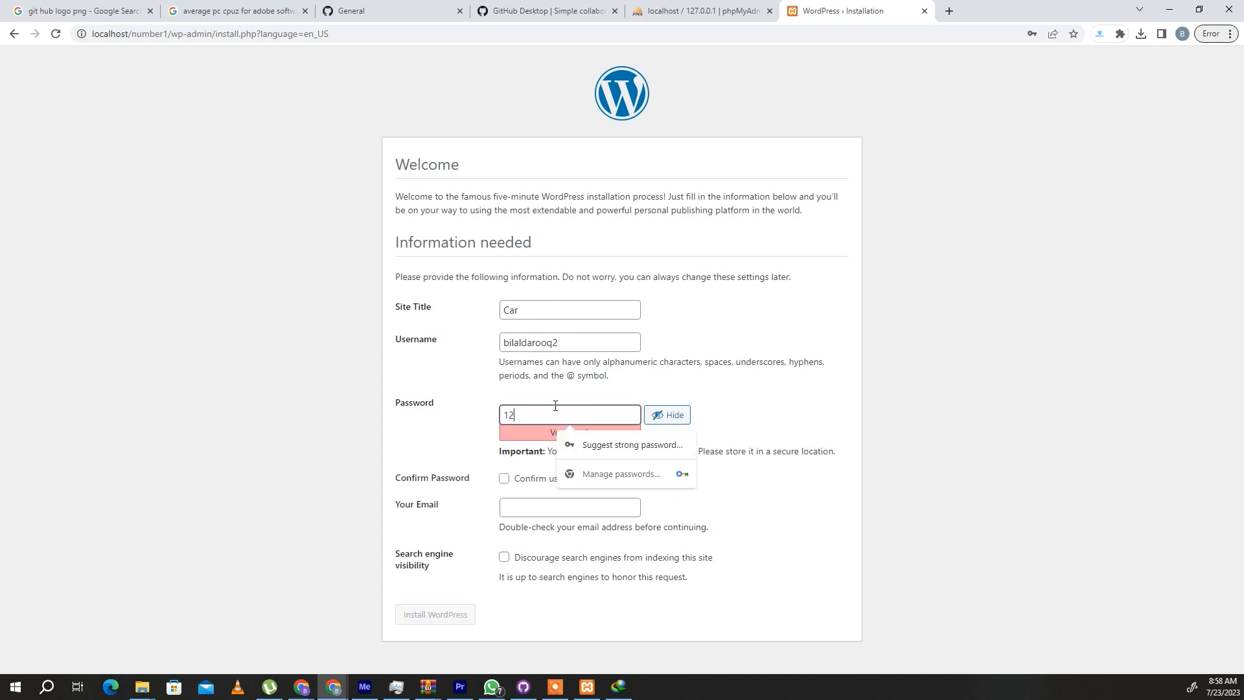
{"action": "type", "text": "3456789"}
{"action": "left_click", "coordinate": [464, 431]}
{"action": "left_click", "coordinate": [504, 479]}
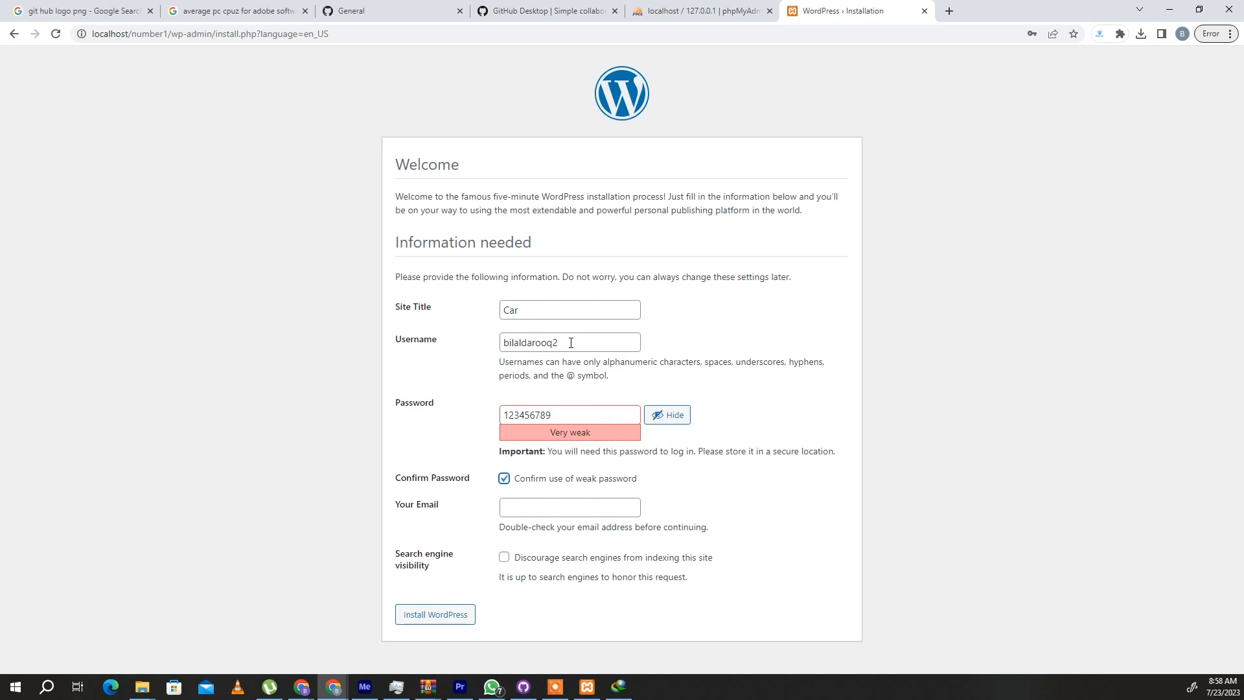
{"action": "left_click", "coordinate": [456, 620]}
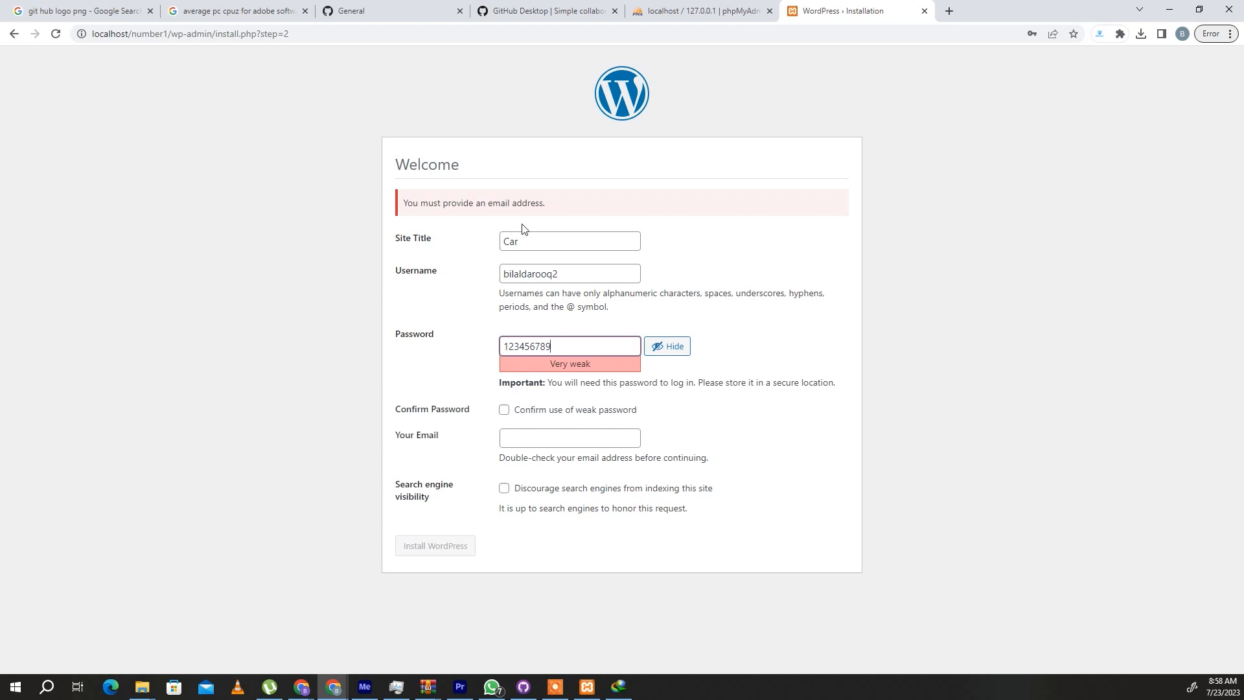
- Fill in the administrator's email, confirm the use of a weak password again and install WordPress
{"action": "left_click", "coordinate": [532, 444]}
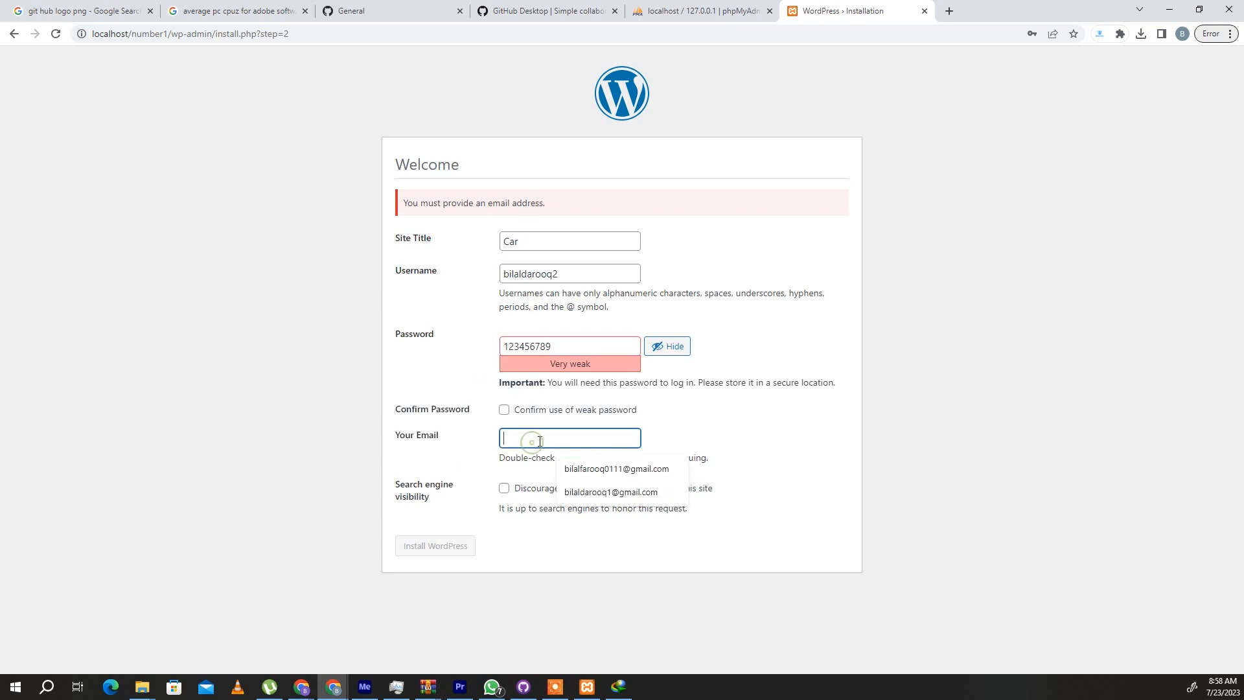
{"action": "left_click", "coordinate": [602, 469]}
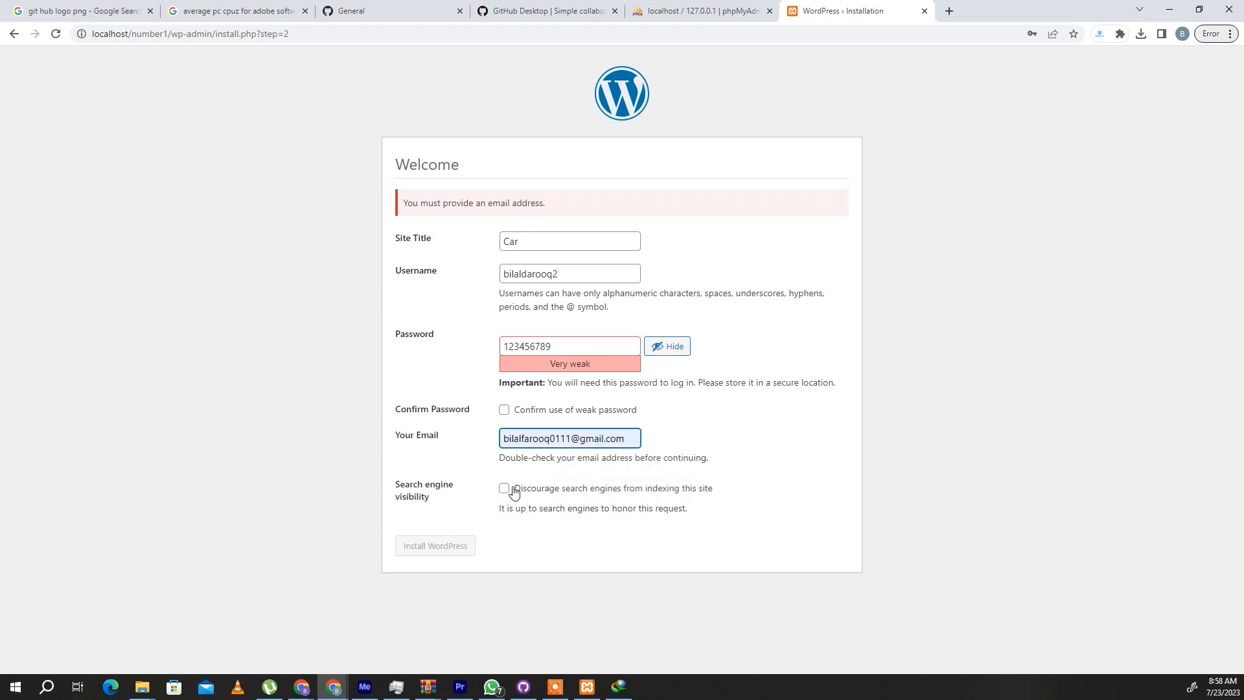
{"action": "left_click", "coordinate": [514, 414]}
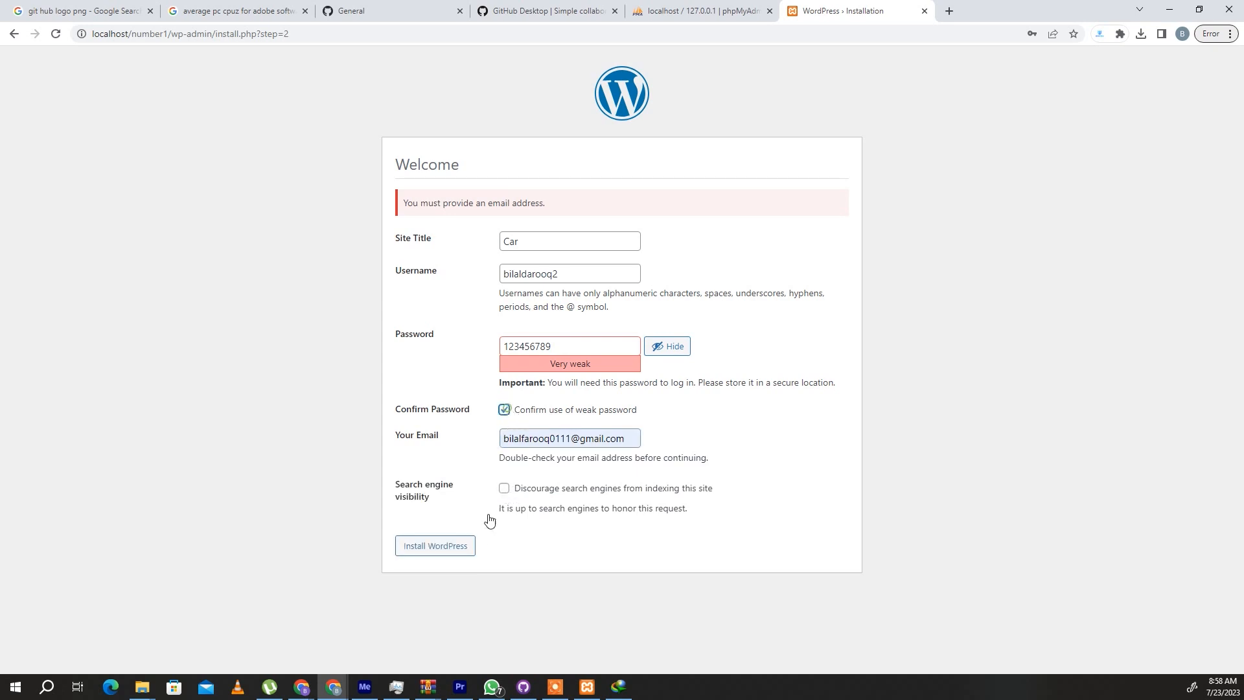
{"action": "left_click", "coordinate": [455, 547]}
{"action": "double_click", "coordinate": [560, 273]}
{"action": "key", "text": "ctrl+c"}
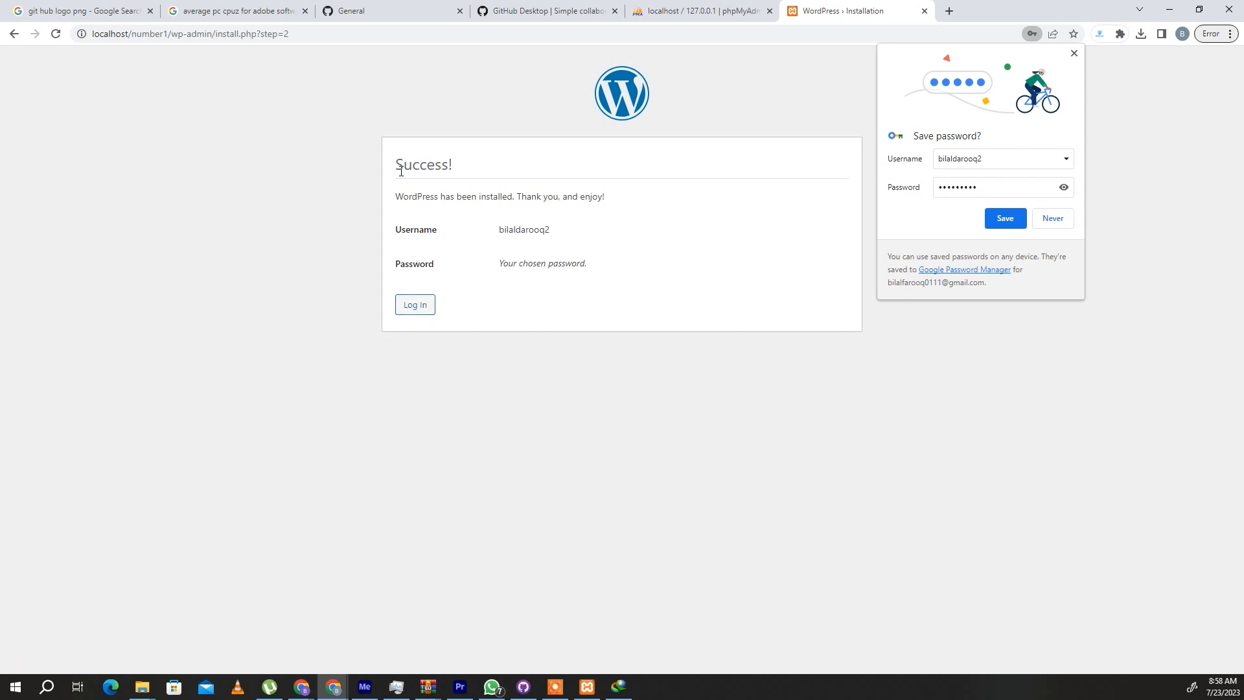
- Log in to the new WordPress site with the administrator username and account password
{"action": "left_click", "coordinate": [409, 311]}
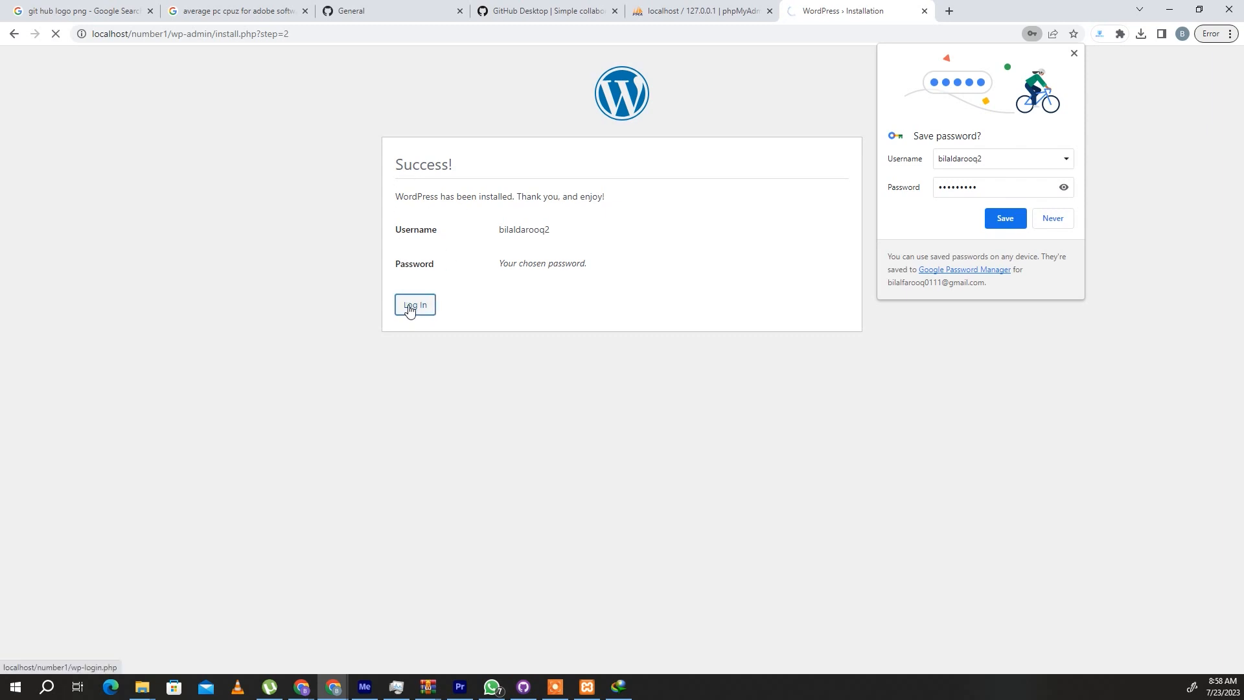
{"action": "left_click_drag", "start_coordinate": [655, 225], "coordinate": [516, 233]}
{"action": "triple_click", "coordinate": [587, 219]}
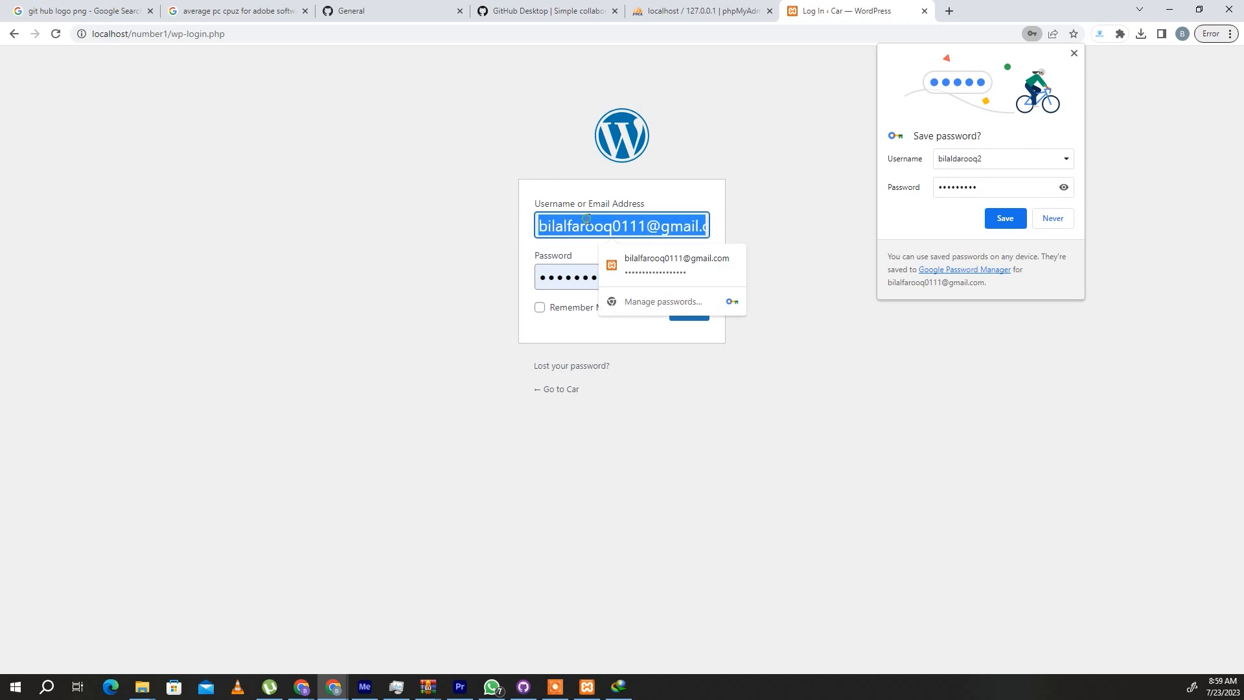
{"action": "key", "text": "ctrl+v"}
{"action": "double_click", "coordinate": [626, 276]}
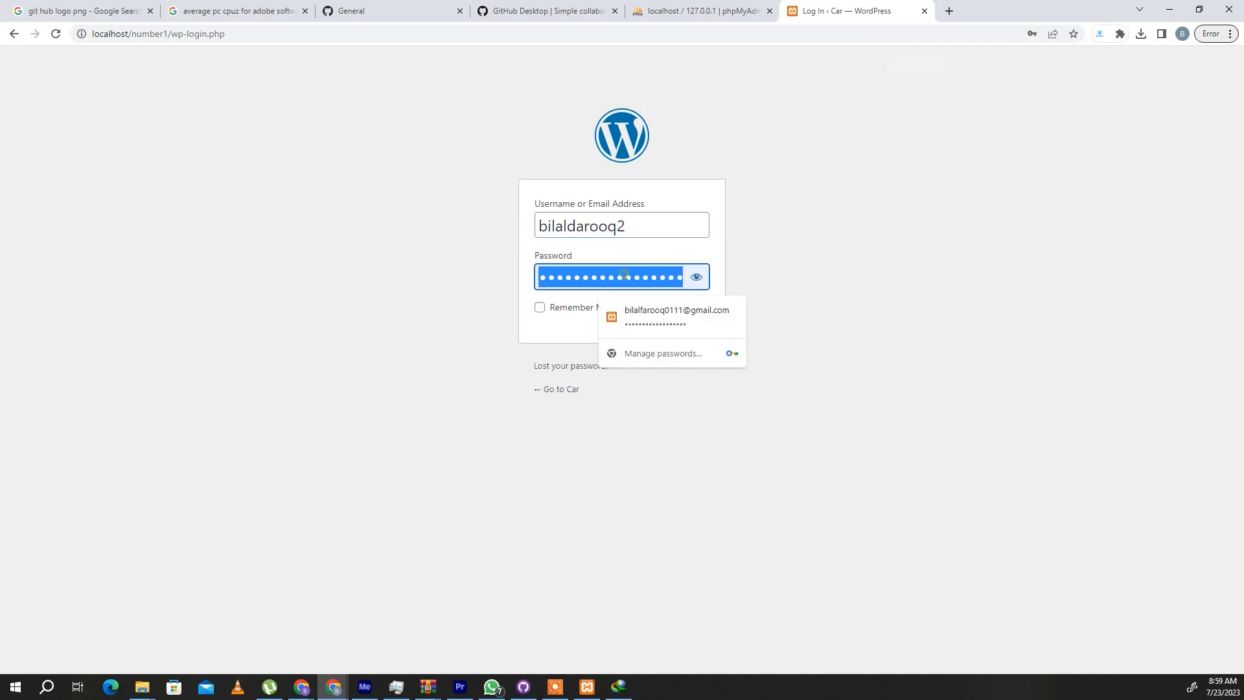
{"action": "type", "text": "*********"}
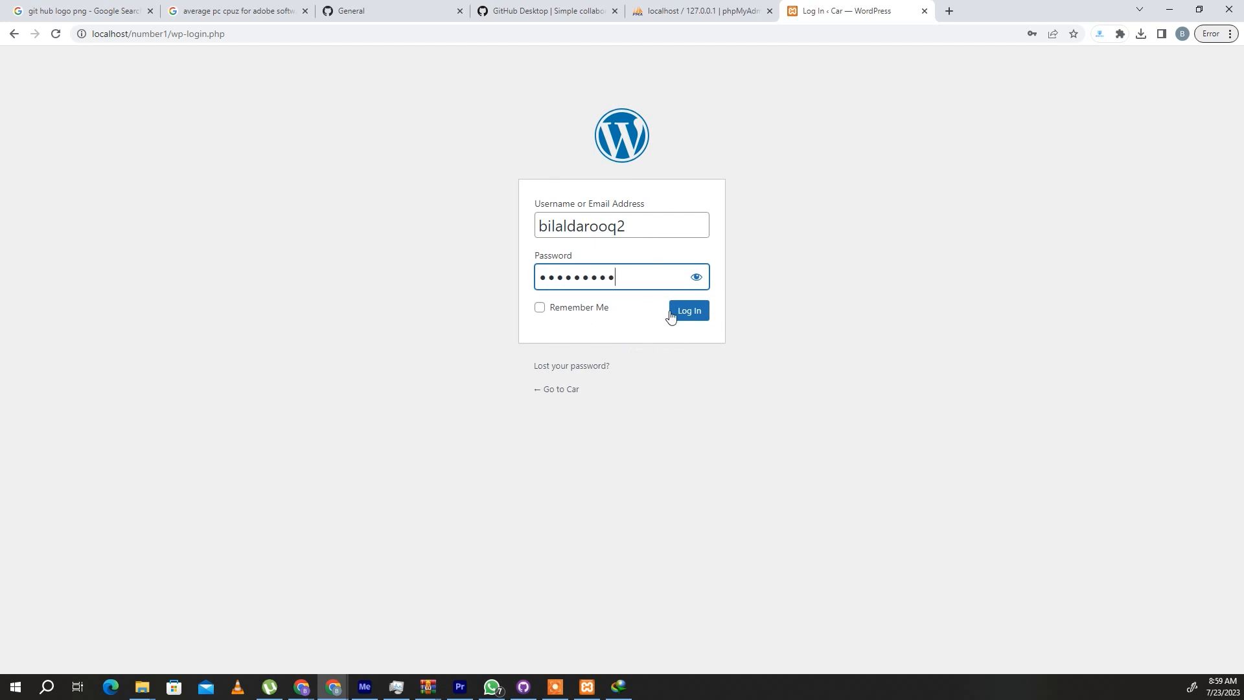
{"action": "left_click", "coordinate": [687, 312]}
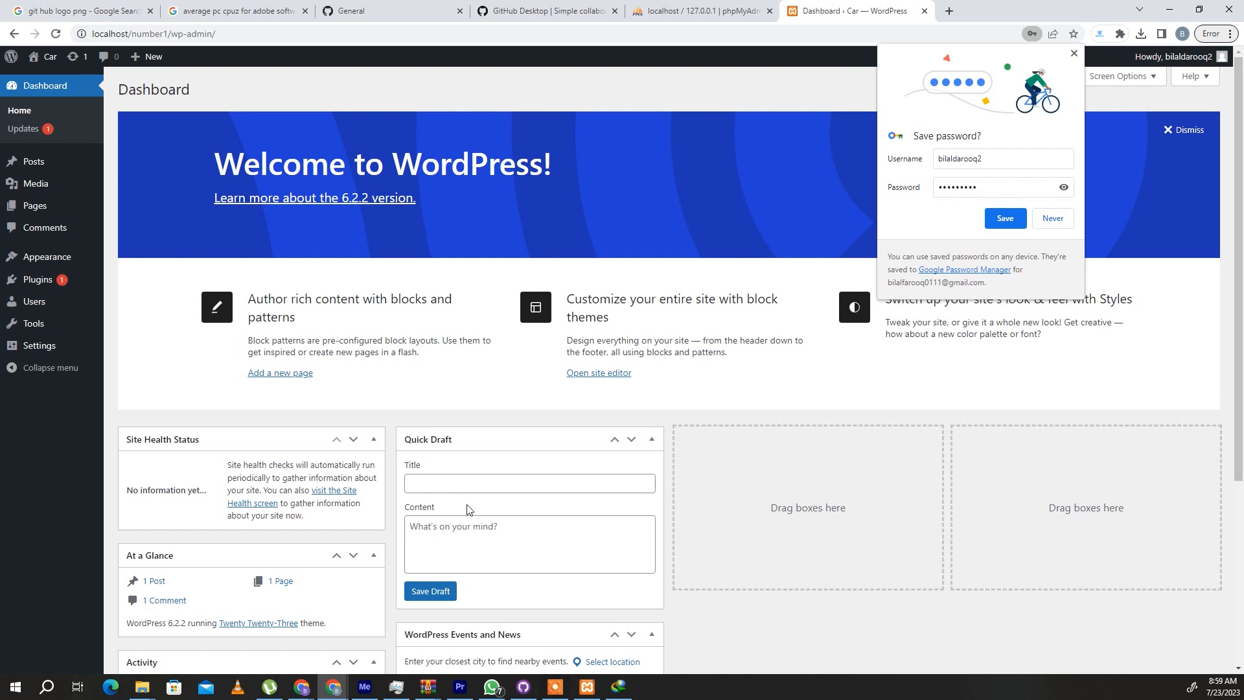
- Open the page for adding new WordPress plugins and decline saving the login password in the browser
{"action": "left_click", "coordinate": [40, 280]}
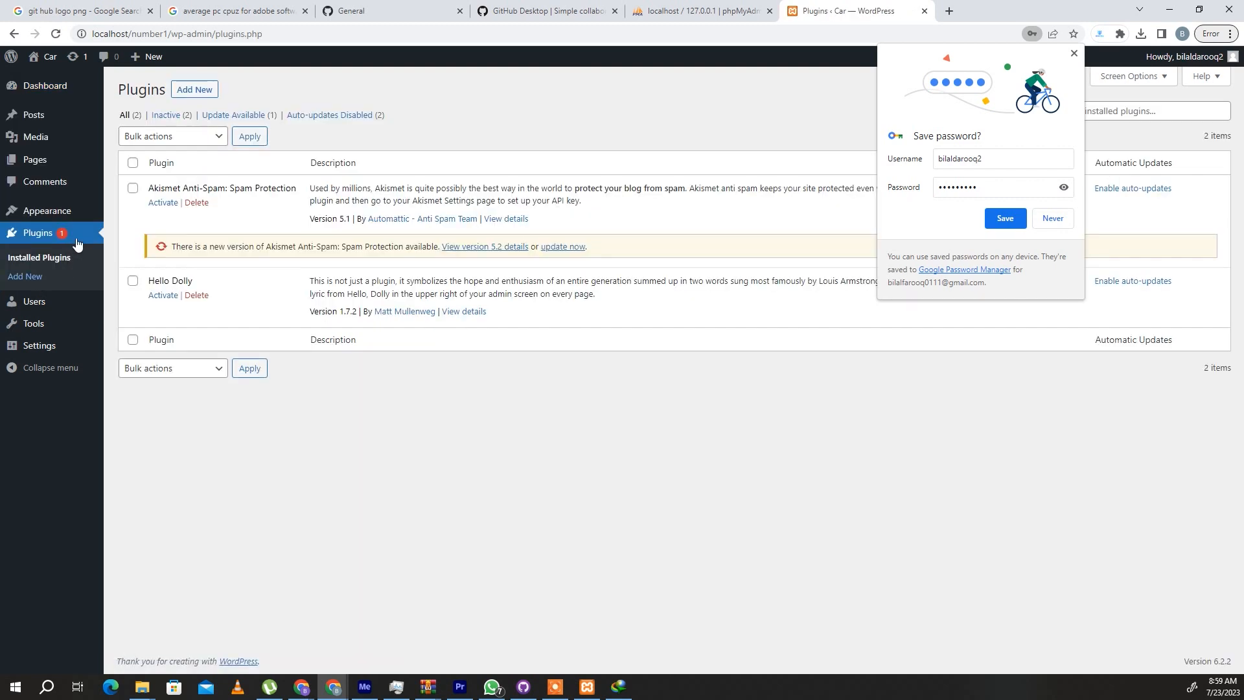
{"action": "left_click", "coordinate": [195, 91]}
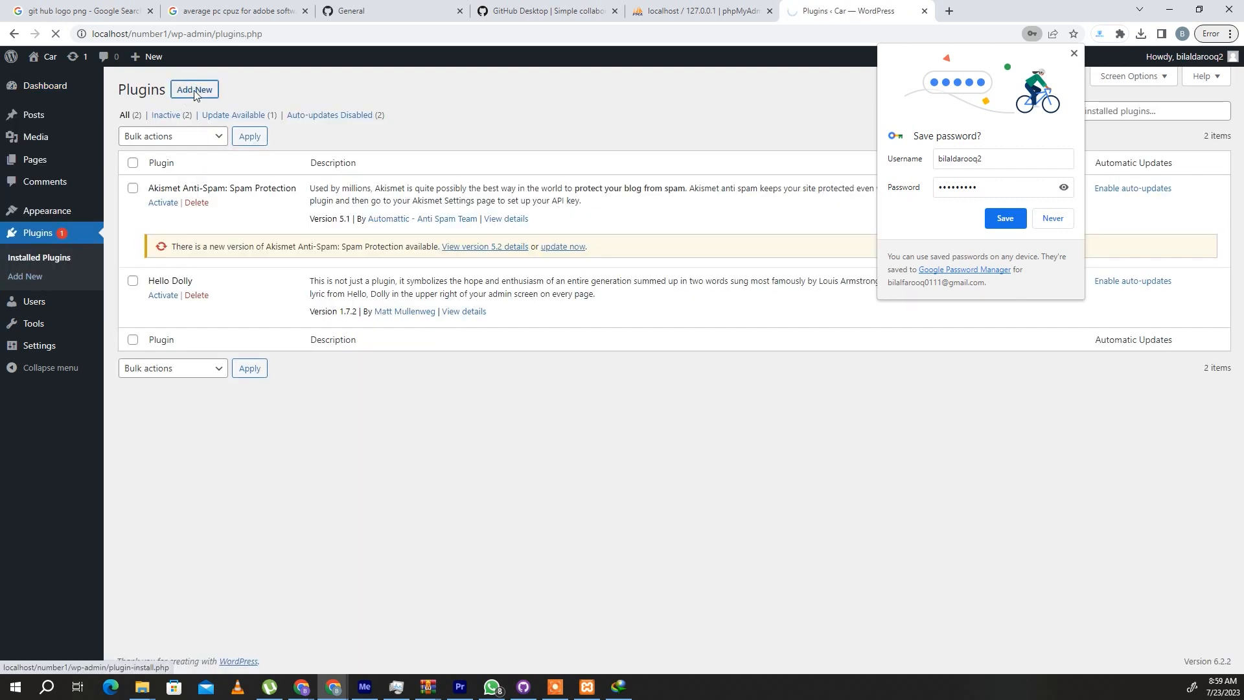
{"action": "left_click", "coordinate": [1053, 219]}
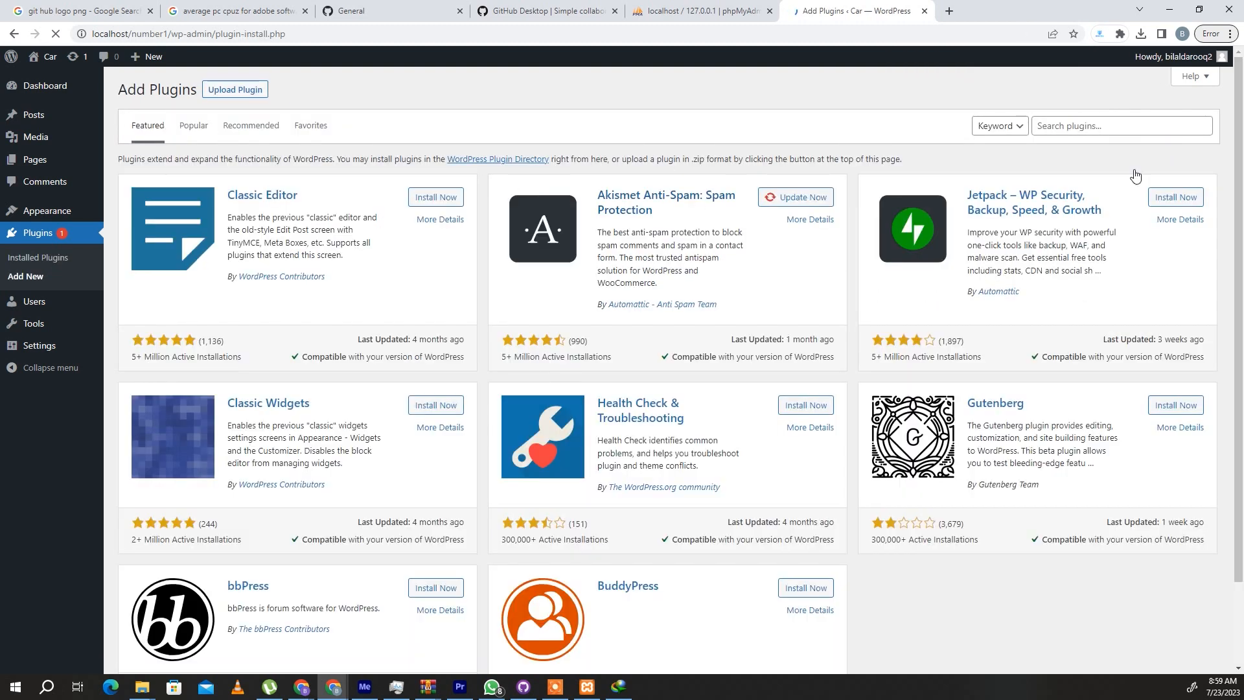
- Search the plugin library for "simply static" and install the Simply Static plugin
{"action": "left_click", "coordinate": [1109, 127]}
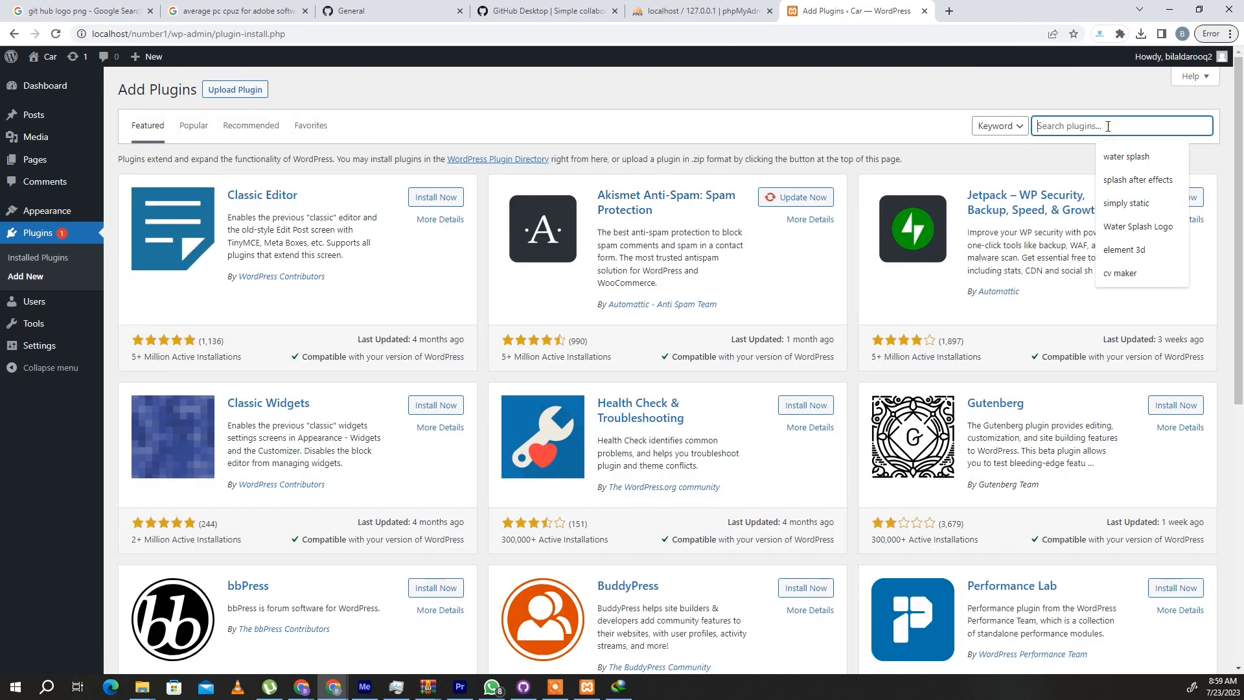
{"action": "type", "text": "d"}
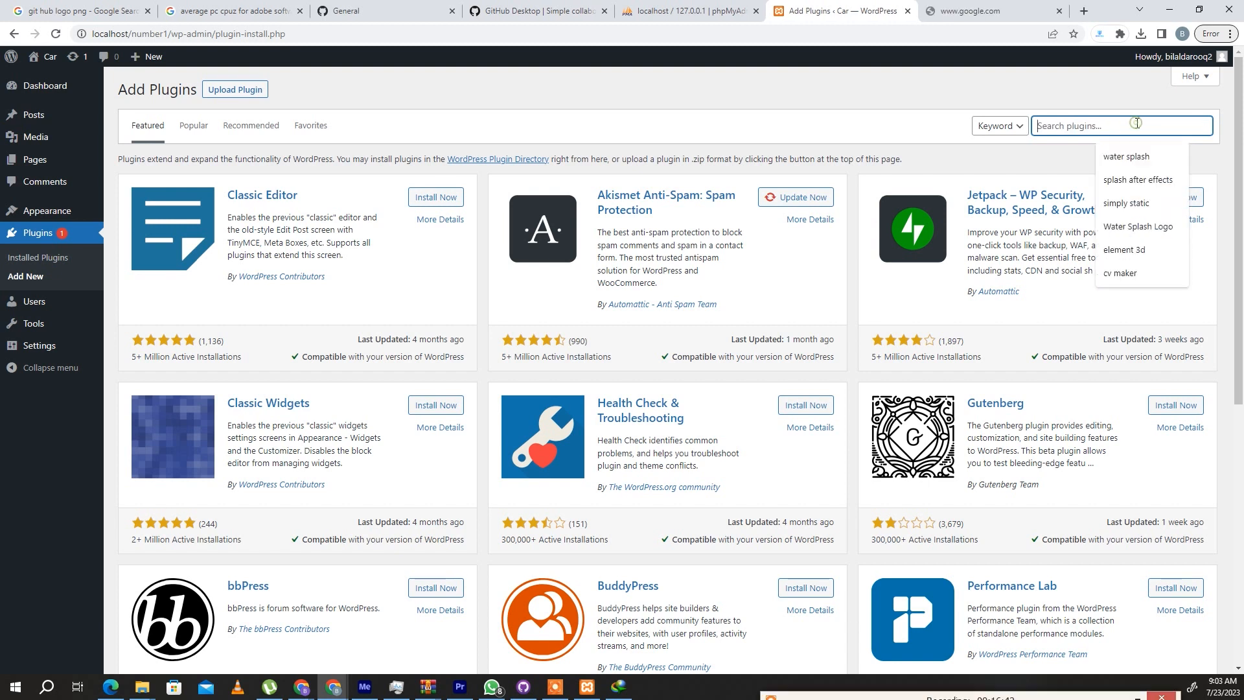
{"action": "type", "text": "sim"}
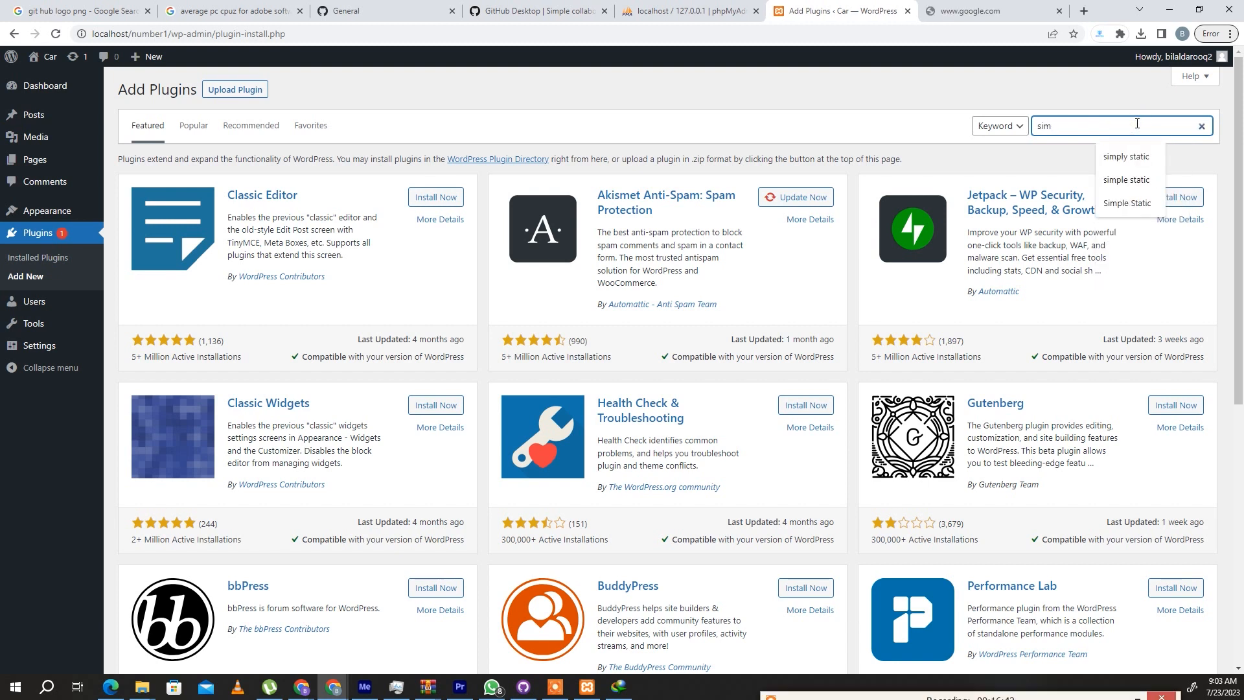
{"action": "type", "text": "ply static"}
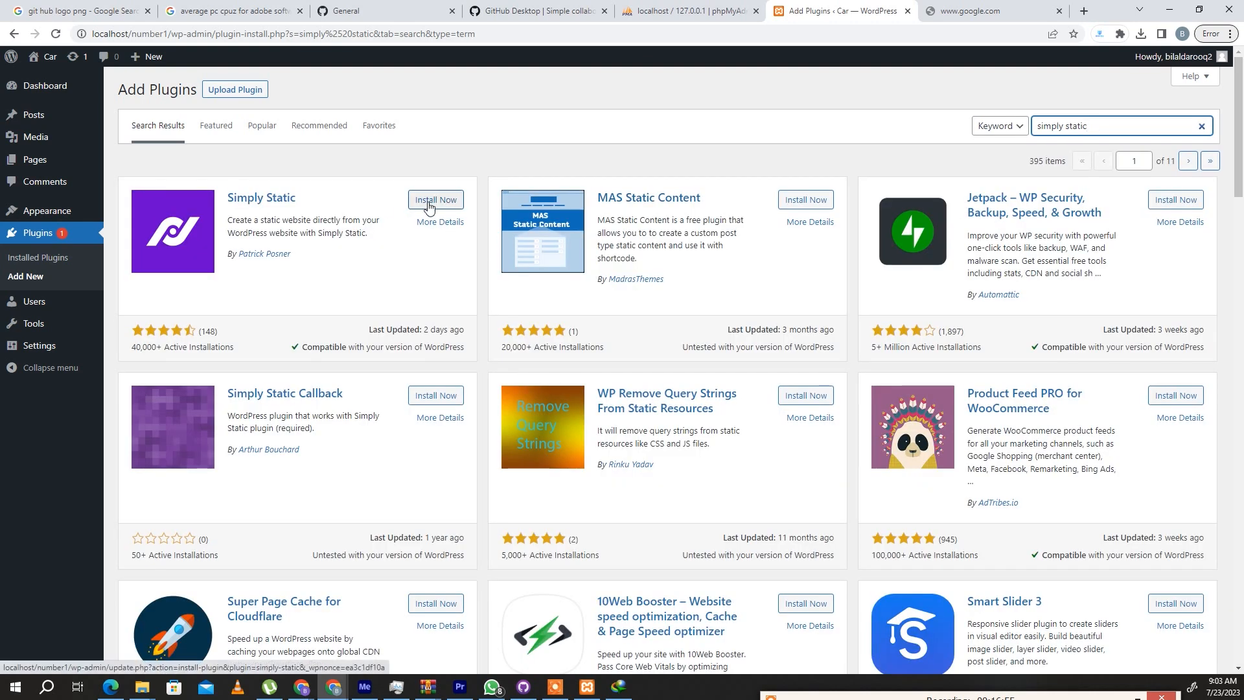
{"action": "left_click", "coordinate": [429, 202]}
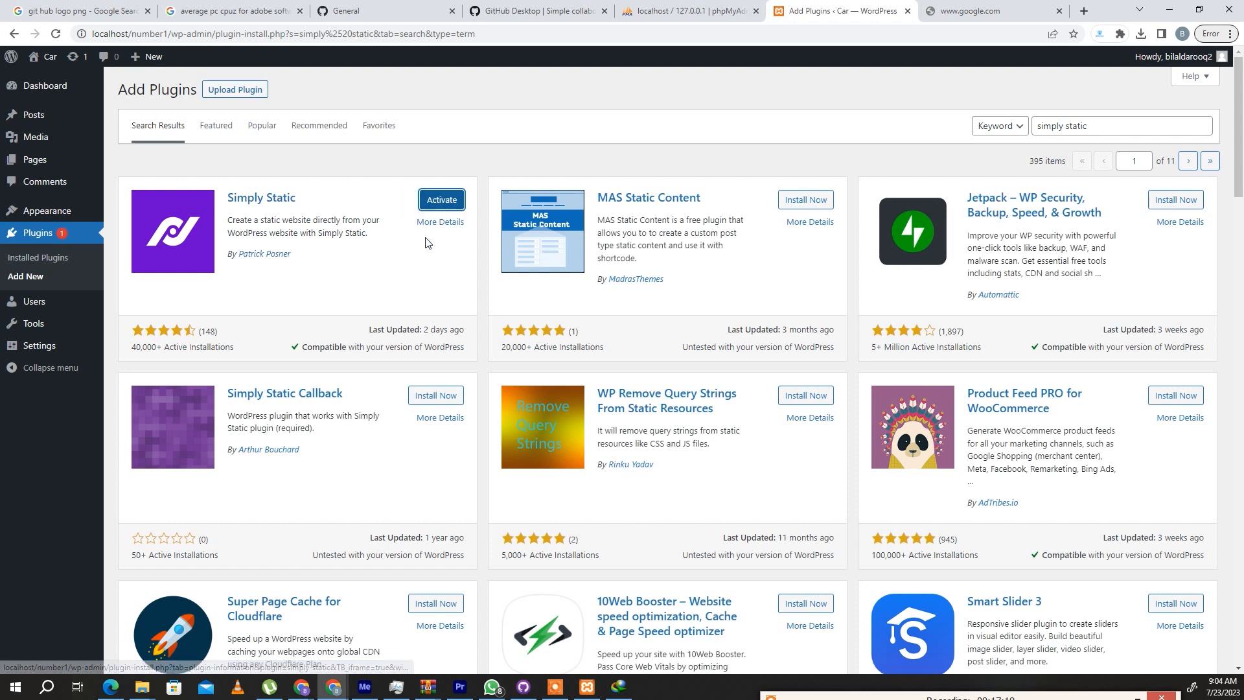
- Activate the Simply Static plugin and set its URL replacement method to Absolute URLs
{"action": "left_click", "coordinate": [442, 203]}
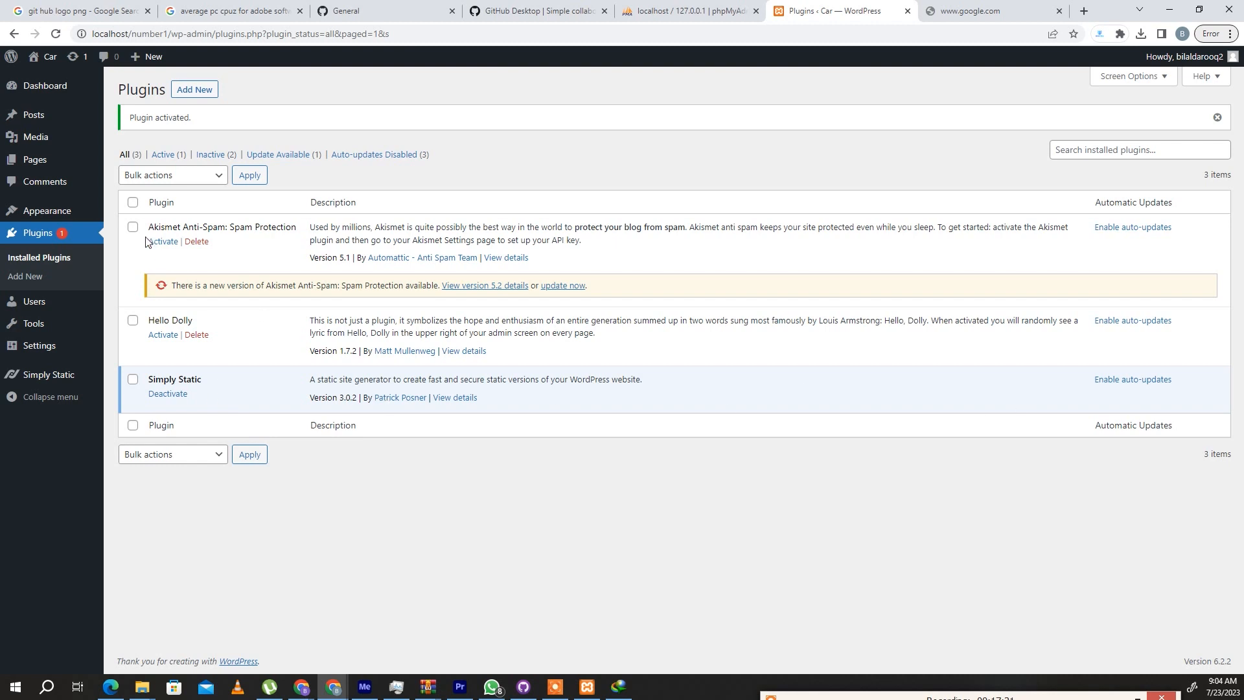
{"action": "mouse_move", "coordinate": [56, 375]}
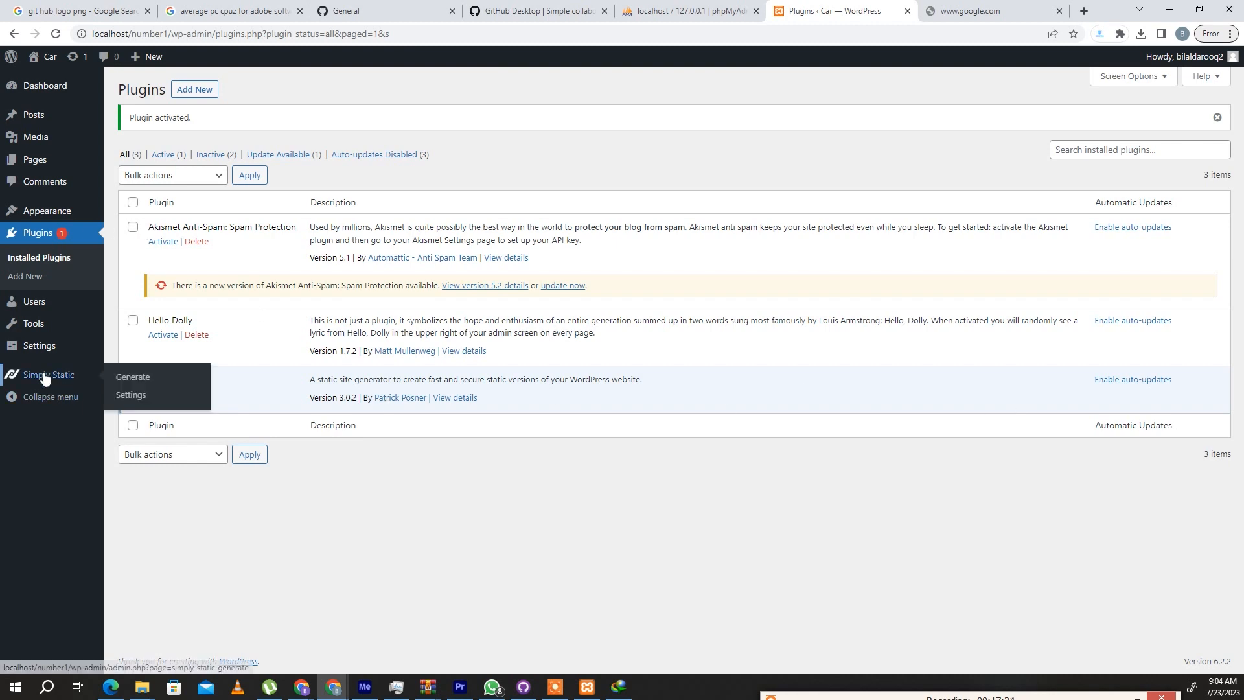
{"action": "left_click", "coordinate": [130, 395]}
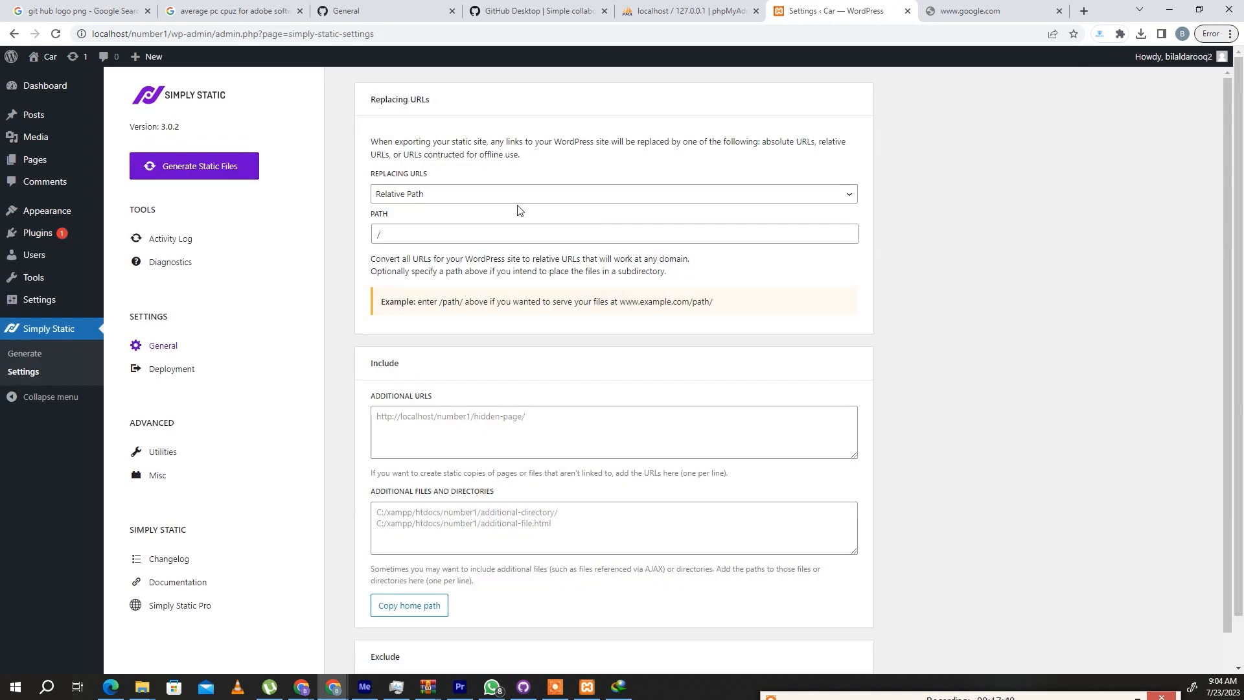
{"action": "left_click", "coordinate": [464, 196]}
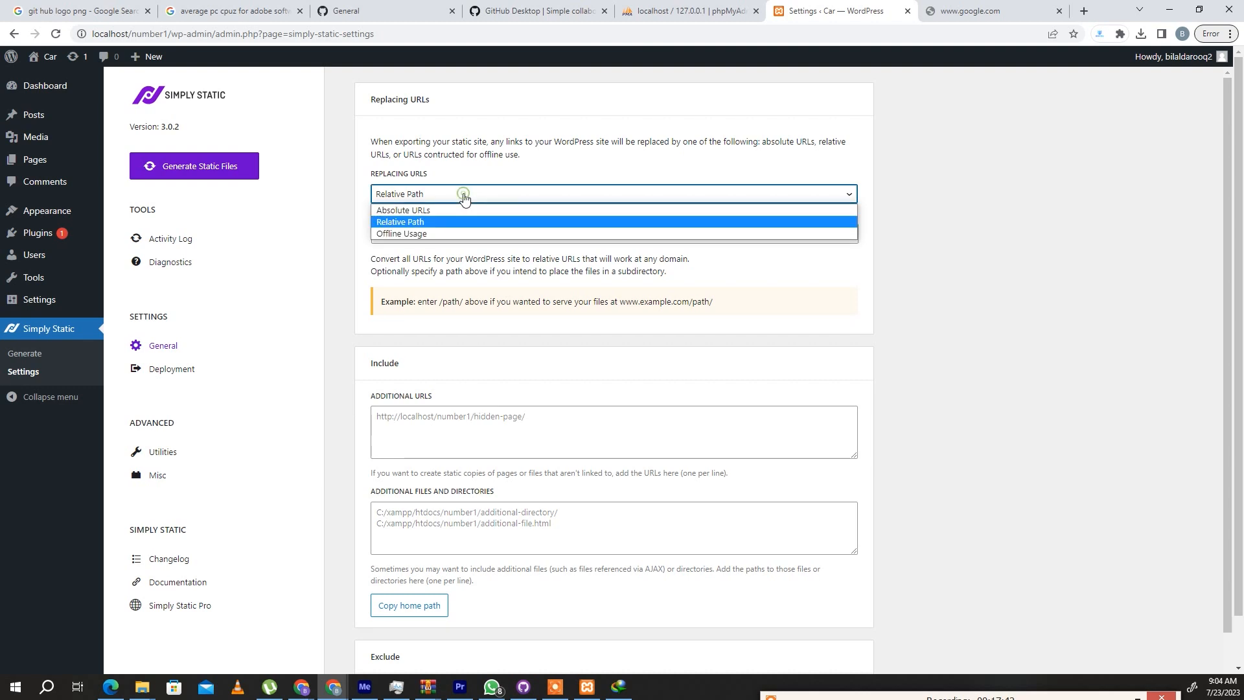
{"action": "left_click", "coordinate": [421, 210]}
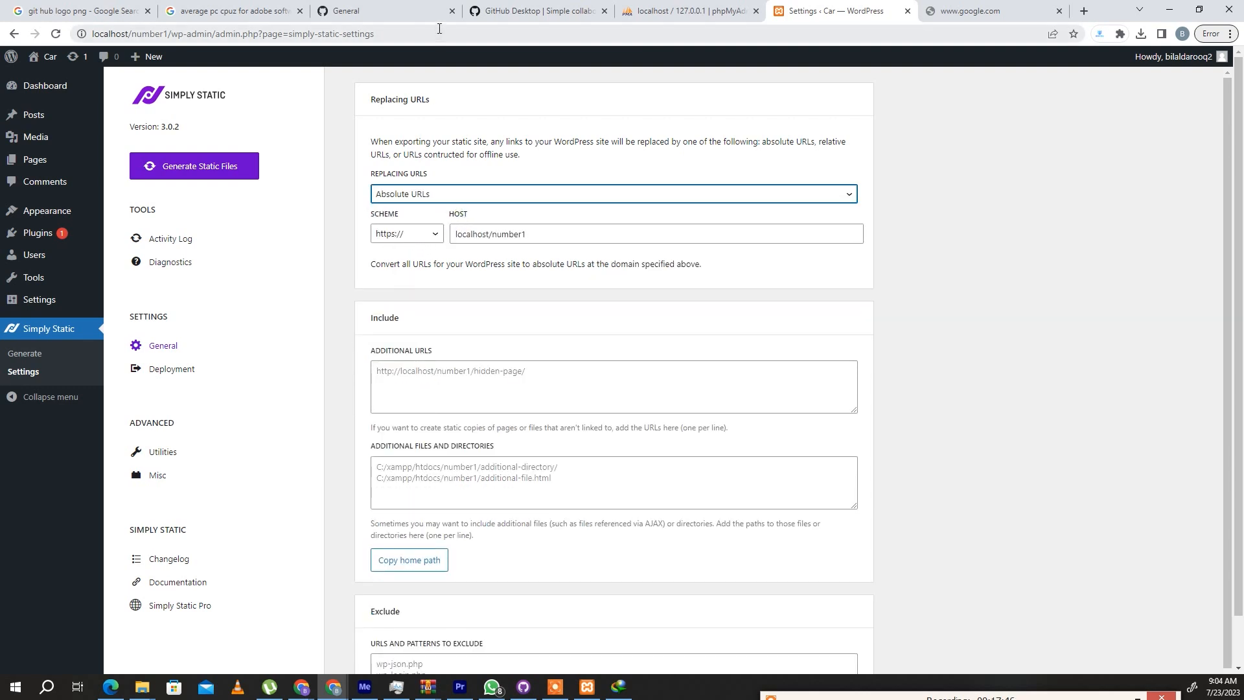
- Open the GitHub Pages settings of the number1 repository on GitHub
{"action": "left_click", "coordinate": [518, 11]}
{"action": "left_click", "coordinate": [374, 6]}
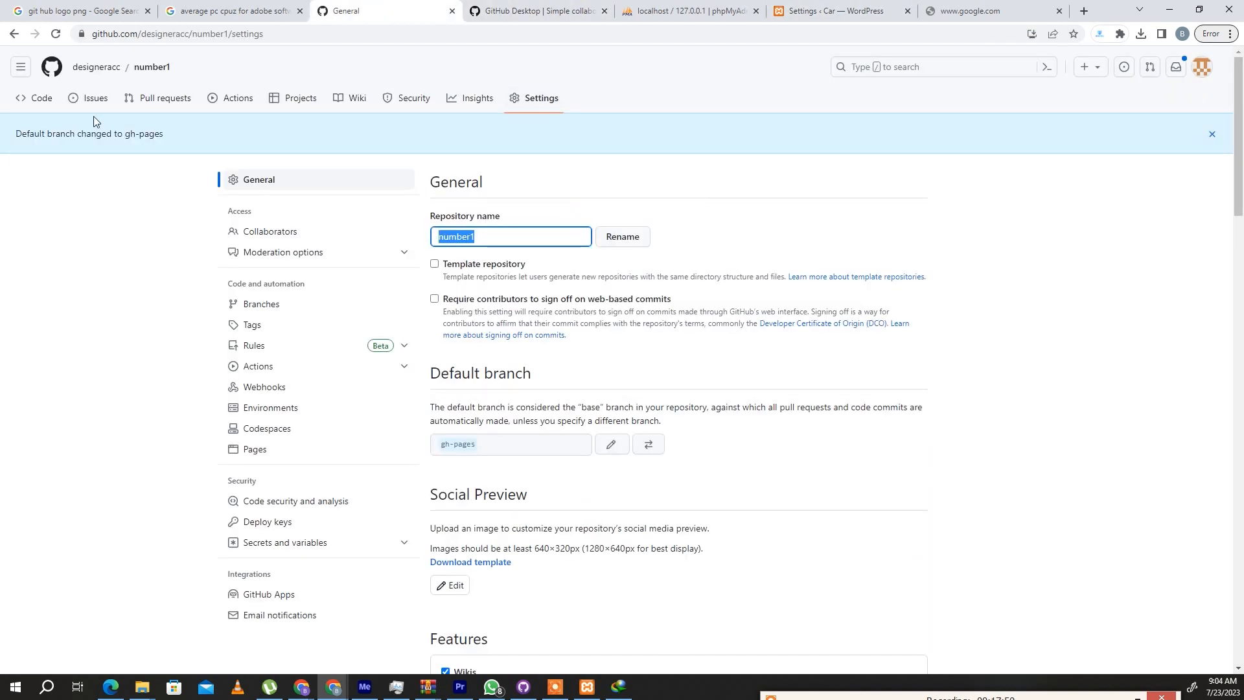
{"action": "left_click", "coordinate": [47, 103]}
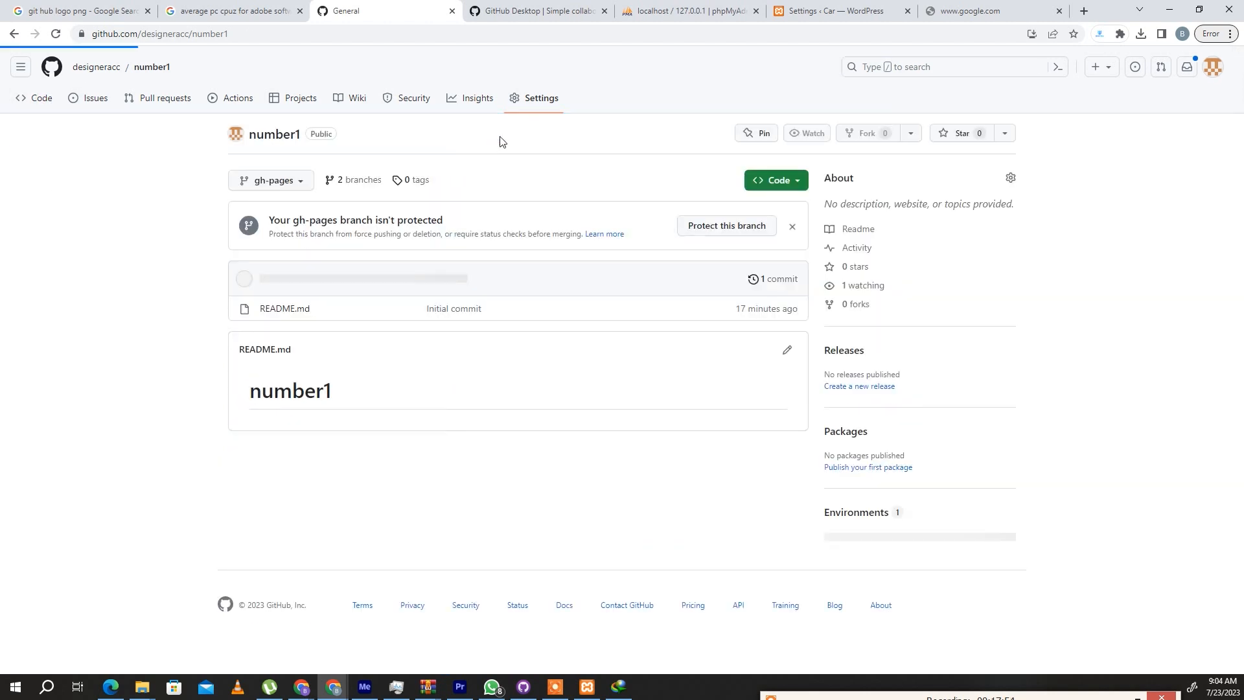
{"action": "left_click", "coordinate": [526, 98]}
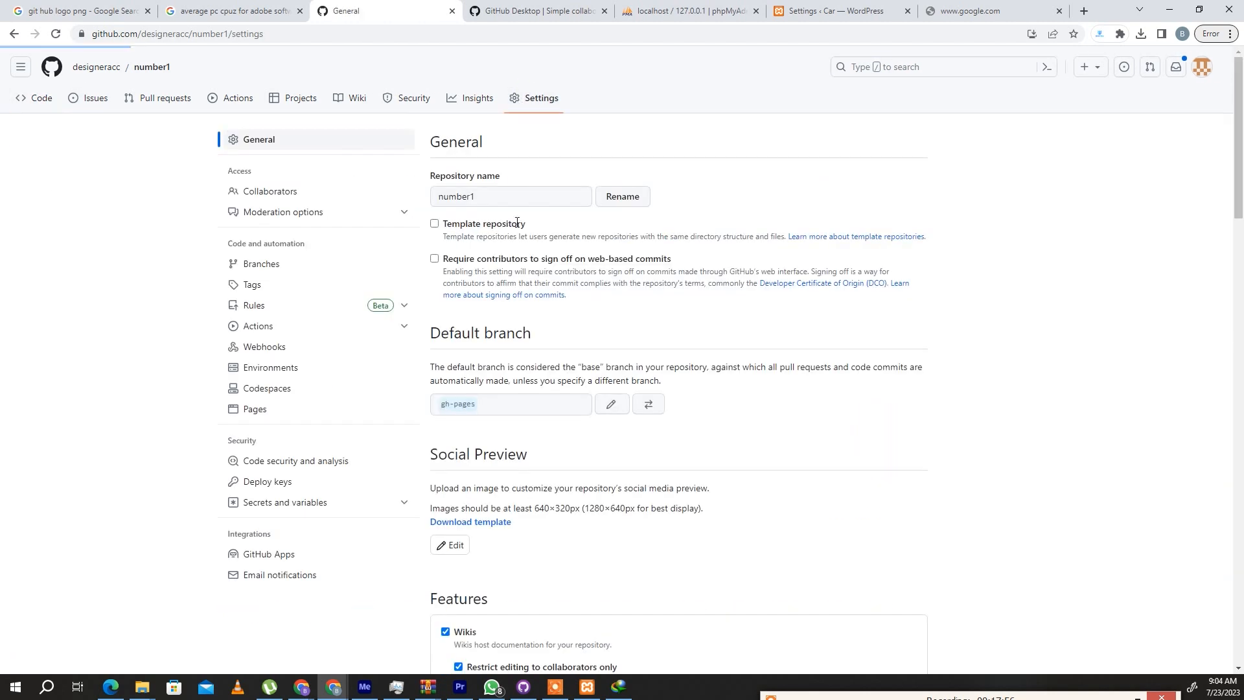
{"action": "scroll", "coordinate": [512, 305], "scroll_direction": "down", "scroll_amount": 6}
{"action": "scroll", "coordinate": [488, 289], "scroll_direction": "up", "scroll_amount": 4}
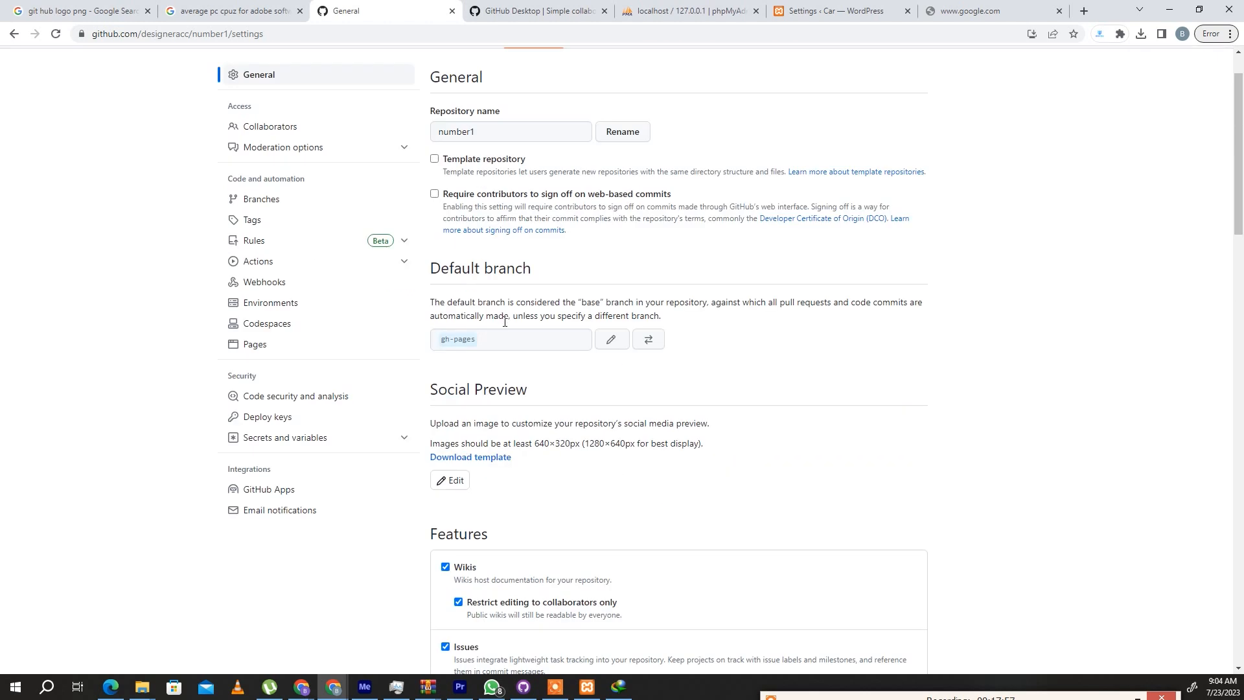
{"action": "left_click", "coordinate": [274, 358]}
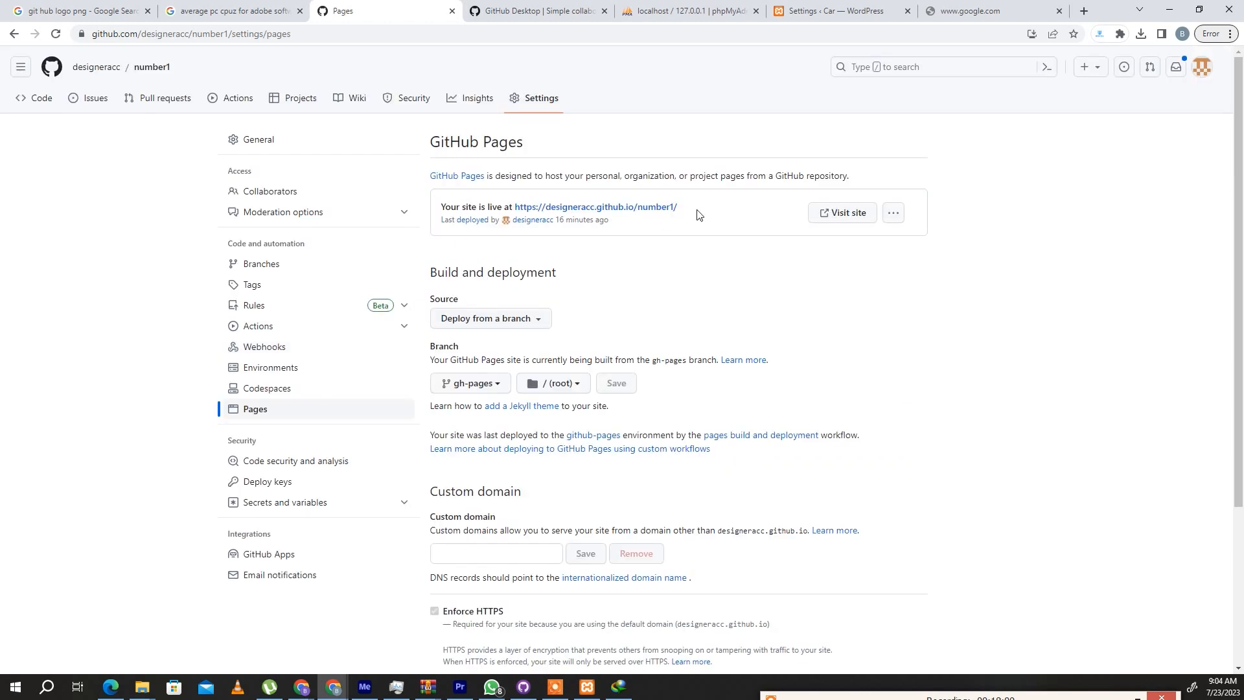
{"action": "left_click_drag", "start_coordinate": [697, 210], "coordinate": [546, 205]}
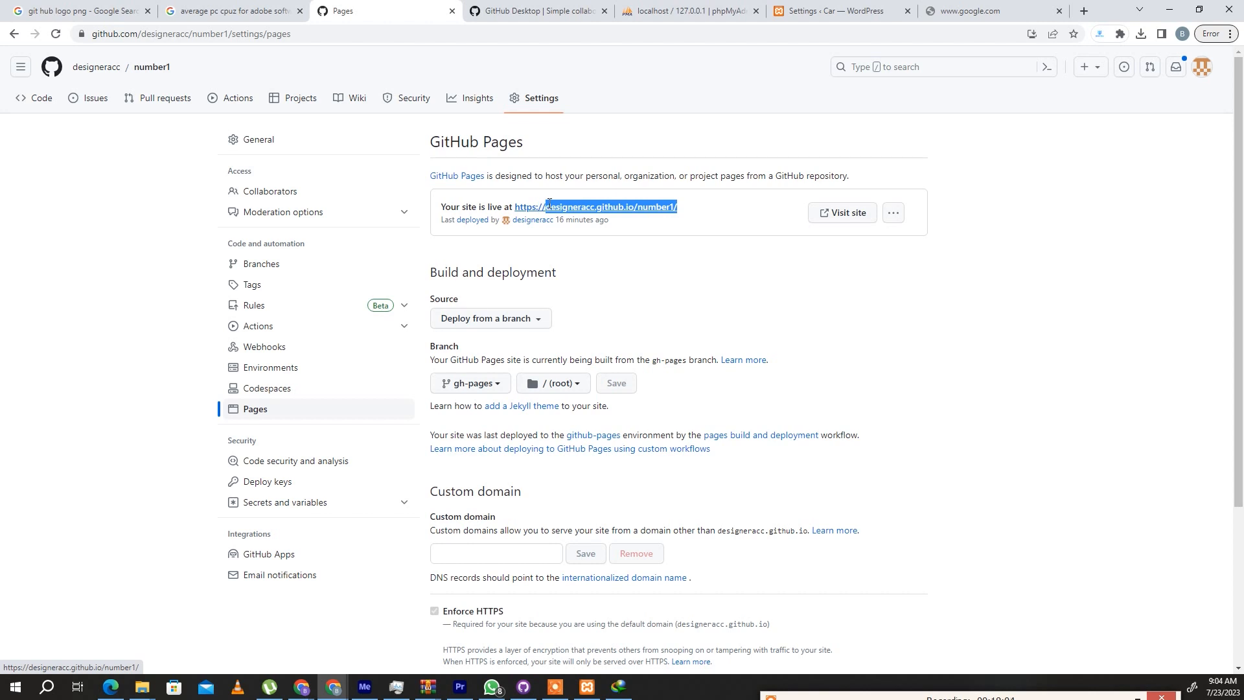
{"action": "mouse_move", "coordinate": [549, 205]}
{"action": "left_mouse_down"}
{"action": "mouse_move", "coordinate": [431, 206]}
{"action": "mouse_move", "coordinate": [546, 206]}
{"action": "left_mouse_up"}
{"action": "key", "text": "ctrl+c"}
{"action": "right_click", "coordinate": [608, 202]}
{"action": "left_click", "coordinate": [644, 318]}
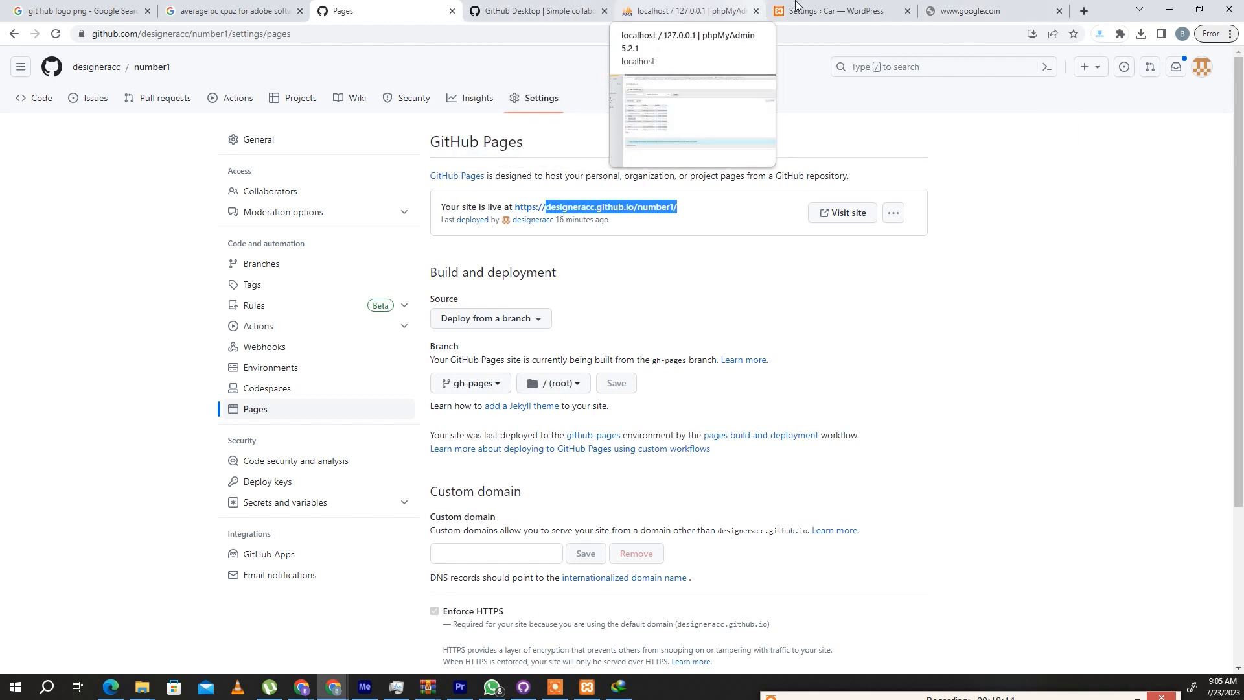
{"action": "left_click", "coordinate": [824, 10]}
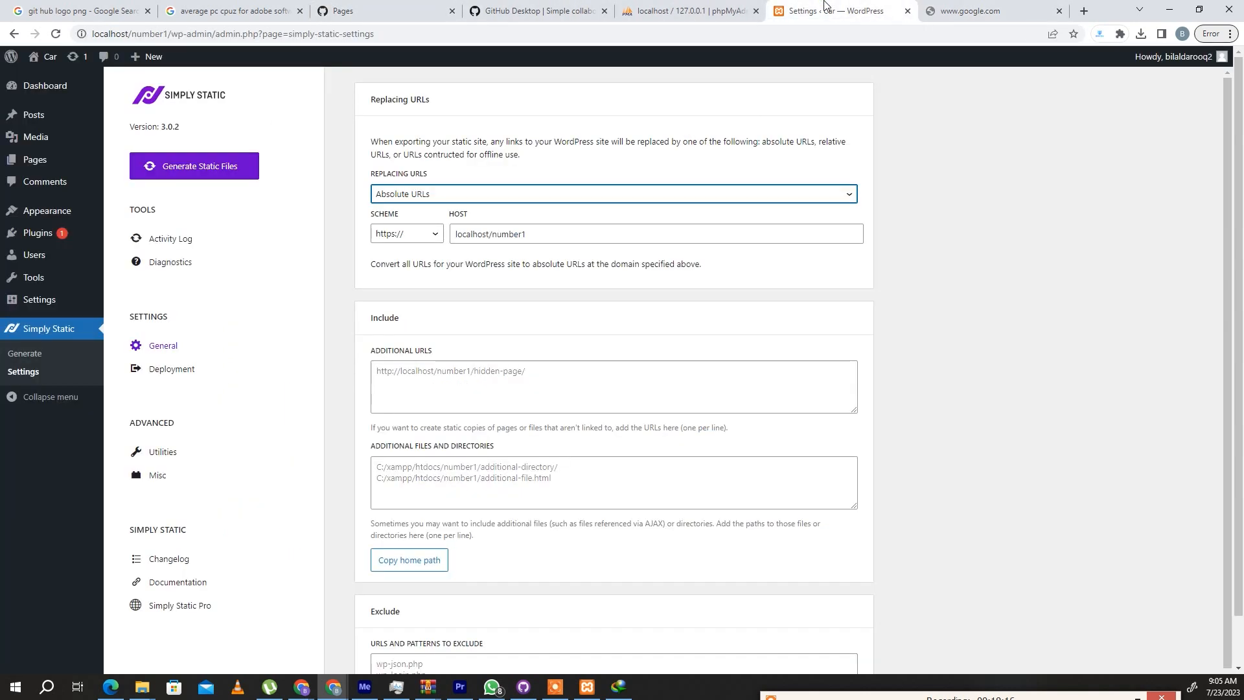
{"action": "triple_click", "coordinate": [550, 229]}
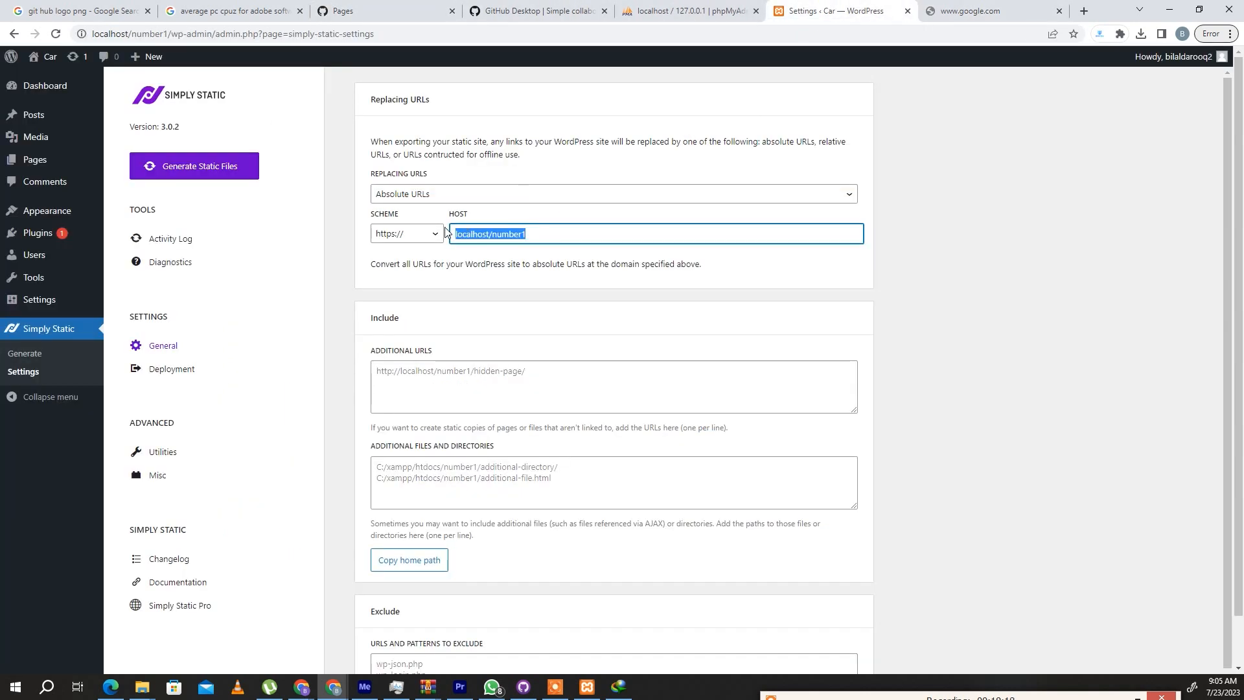
{"action": "key", "text": "ctrl+v"}
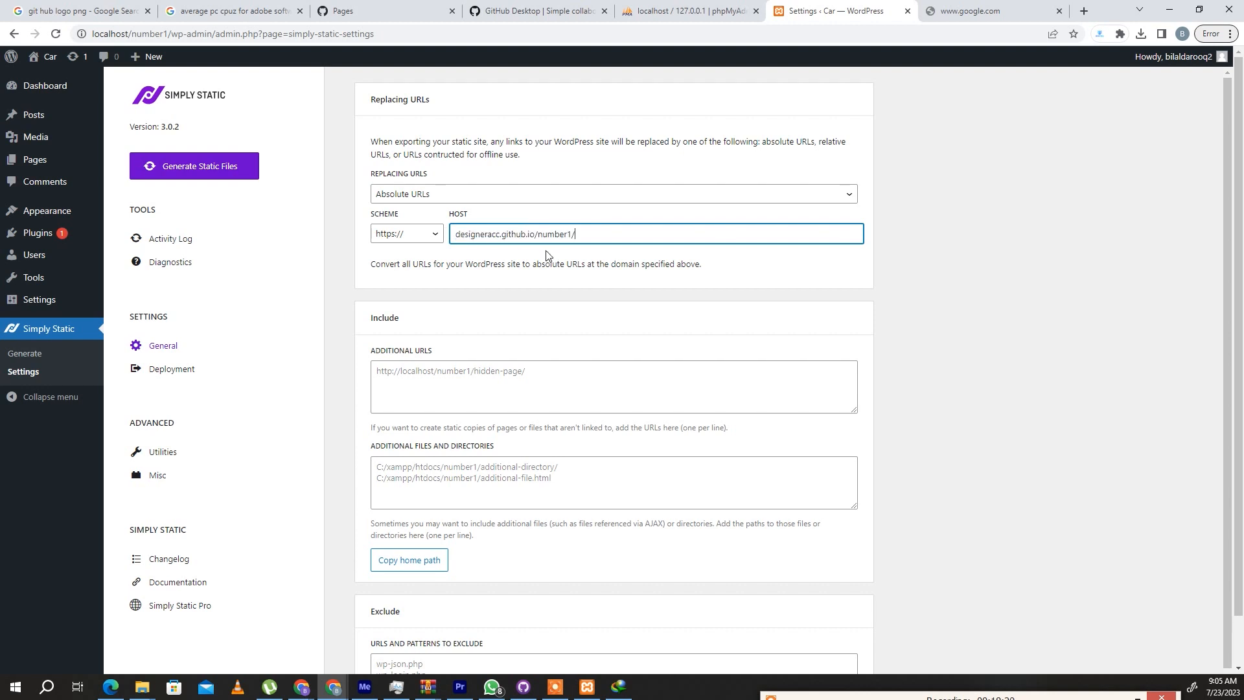
- Copy the wp-content folder's path in File Explorer and add C:\xampp\htdocs\number1\wp-content to Simply Static's URLs and patterns to exclude
{"action": "scroll", "coordinate": [527, 300], "scroll_direction": "down", "scroll_amount": 1}
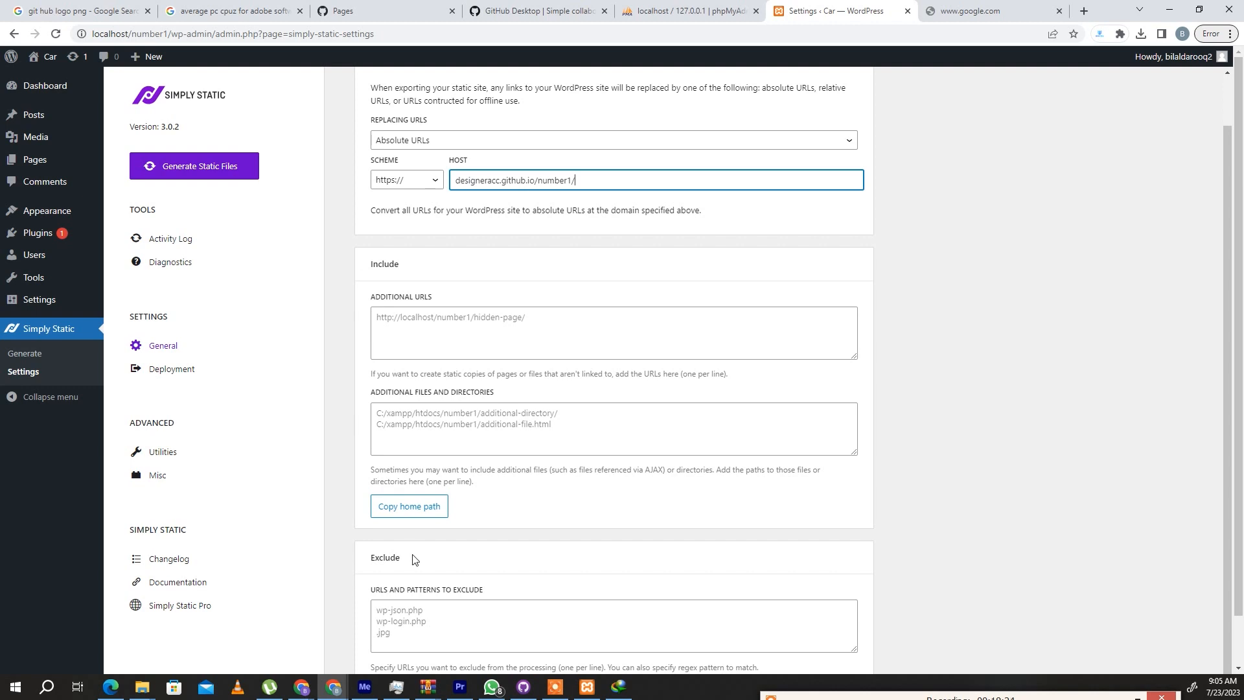
{"action": "scroll", "coordinate": [412, 555], "scroll_direction": "down", "scroll_amount": 1}
{"action": "left_click", "coordinate": [439, 570]}
{"action": "left_click", "coordinate": [143, 688]}
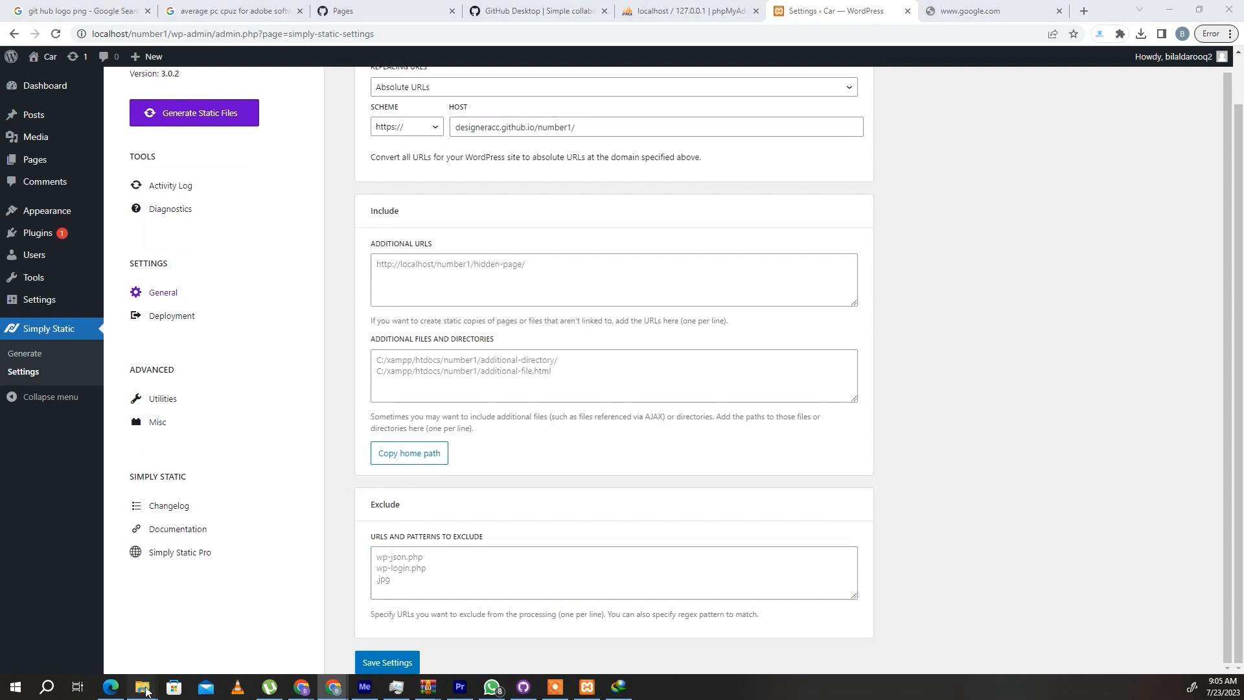
{"action": "left_click", "coordinate": [152, 648]}
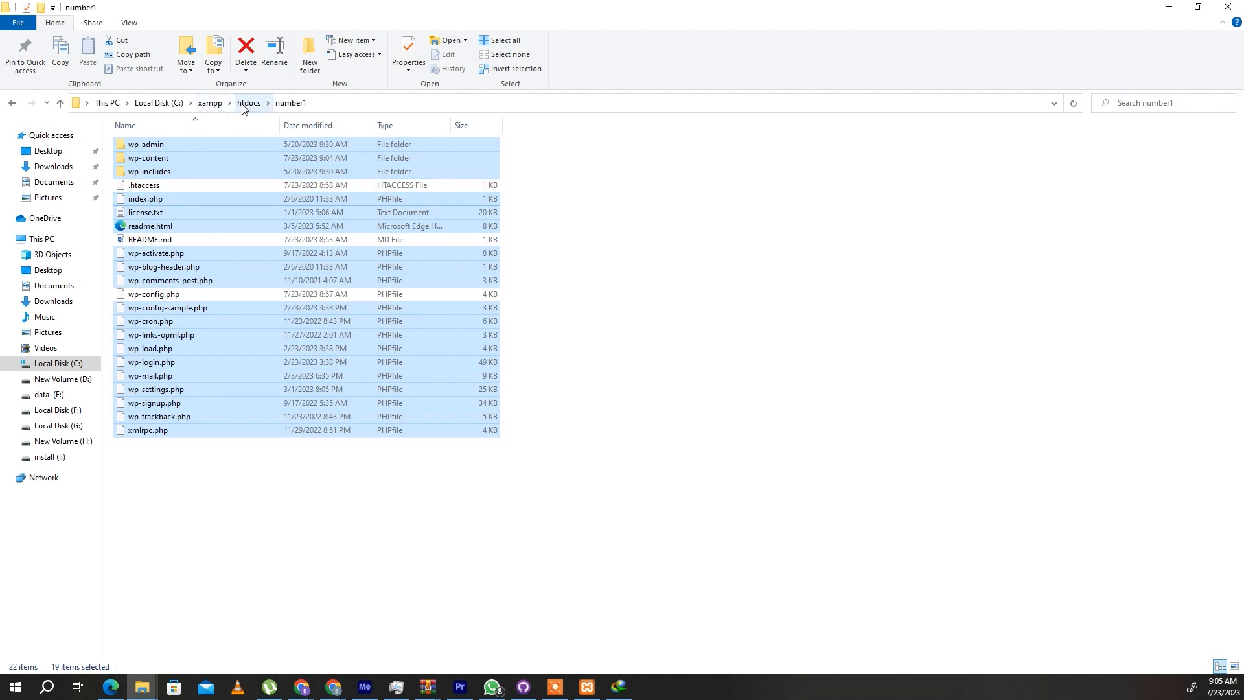
{"action": "left_click", "coordinate": [184, 531]}
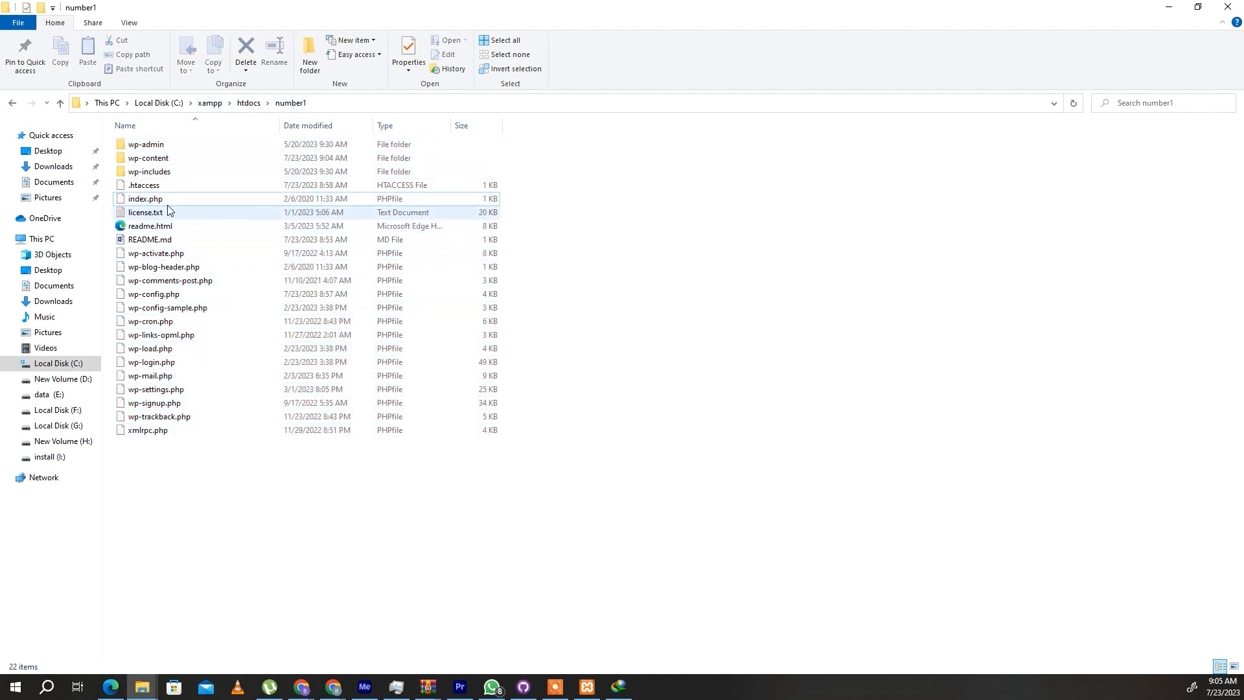
{"action": "double_click", "coordinate": [162, 161]}
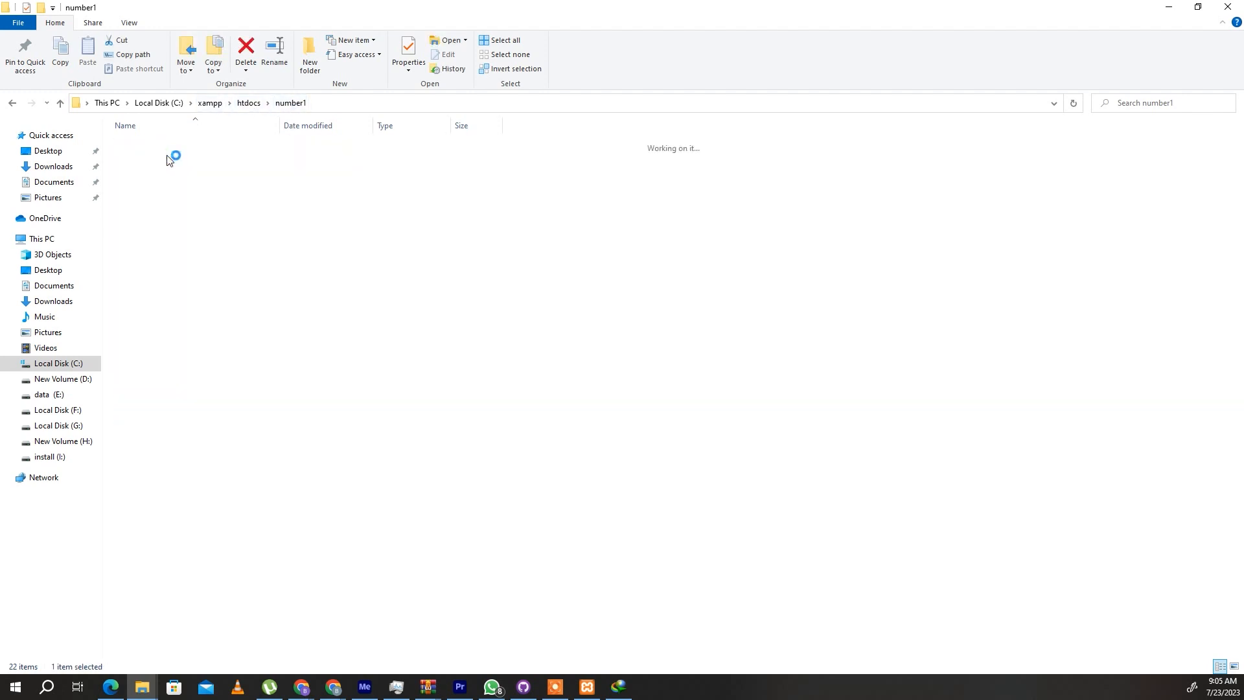
{"action": "left_click", "coordinate": [381, 104]}
{"action": "right_click", "coordinate": [389, 106]}
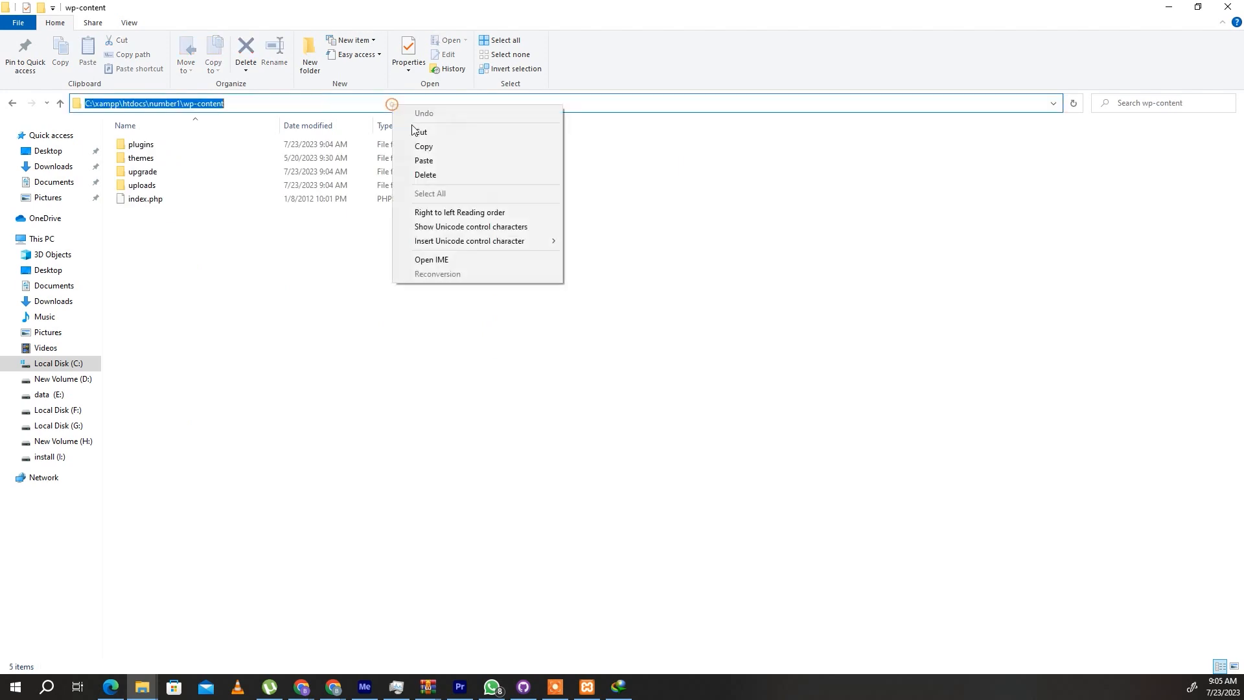
{"action": "left_click", "coordinate": [425, 148]}
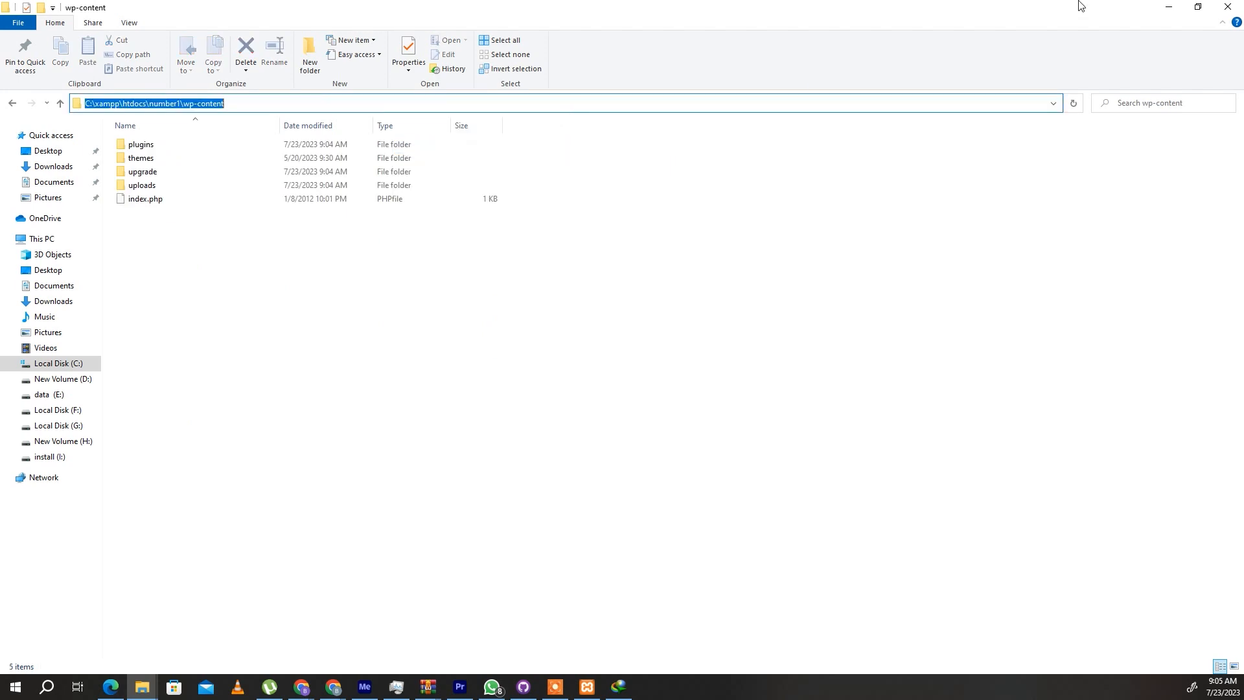
{"action": "left_click", "coordinate": [1169, 8]}
{"action": "key", "text": "ctrl+v"}
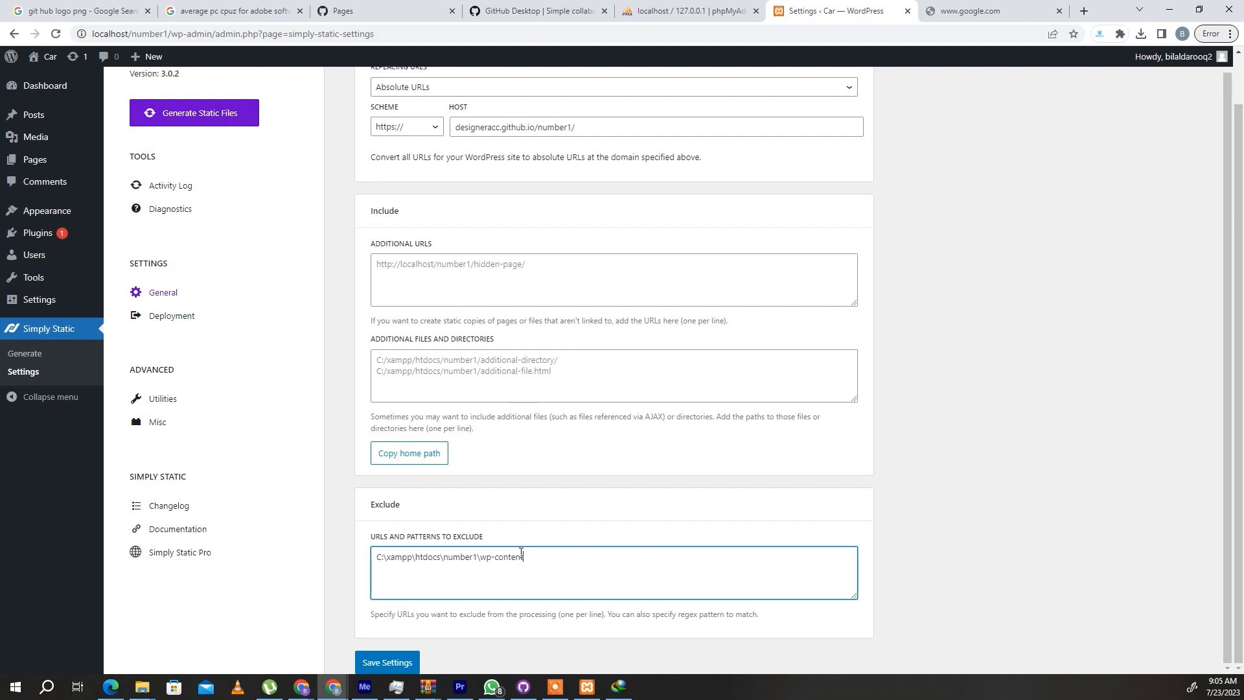
- Switch to File Explorer and open the uploads folder inside number1's wp-content folder
{"action": "left_click", "coordinate": [142, 686]}
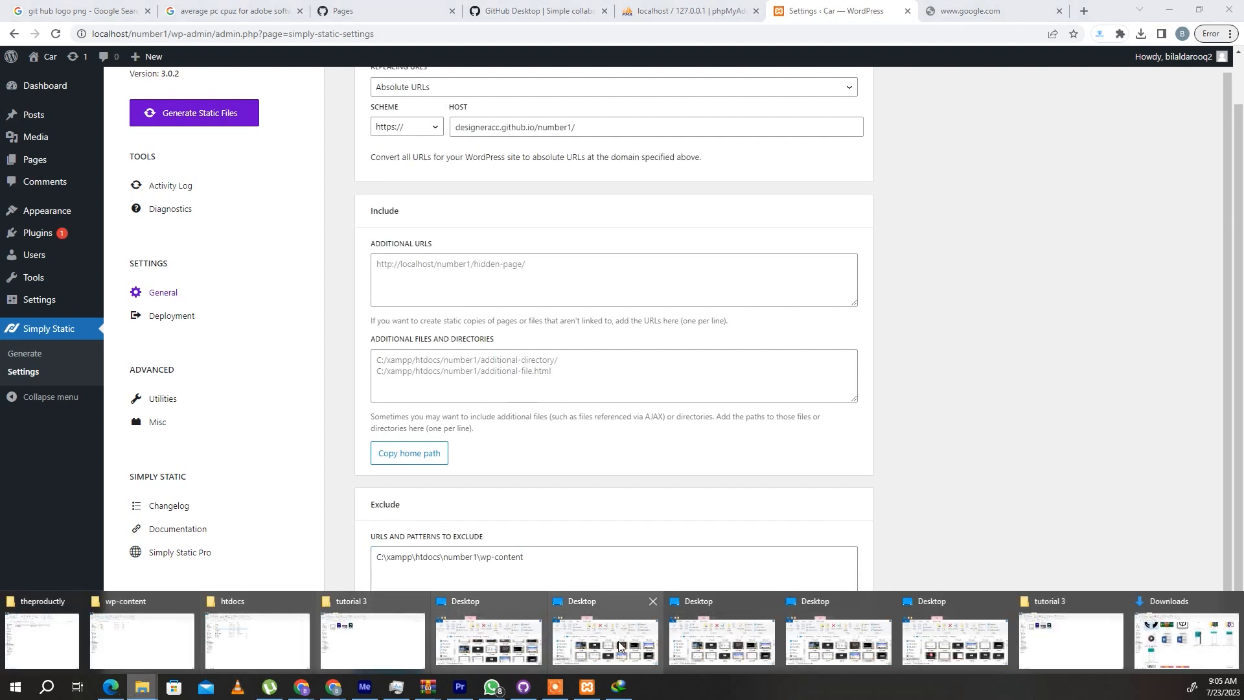
{"action": "left_click", "coordinate": [227, 638]}
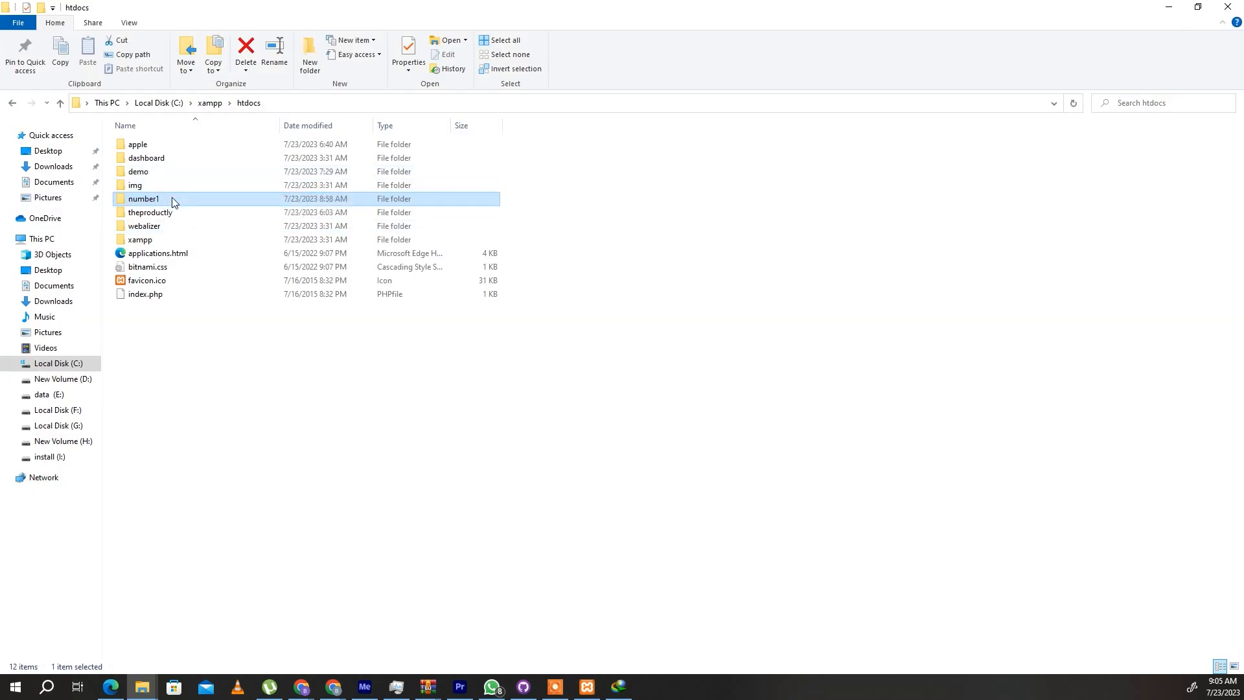
{"action": "double_click", "coordinate": [169, 199]}
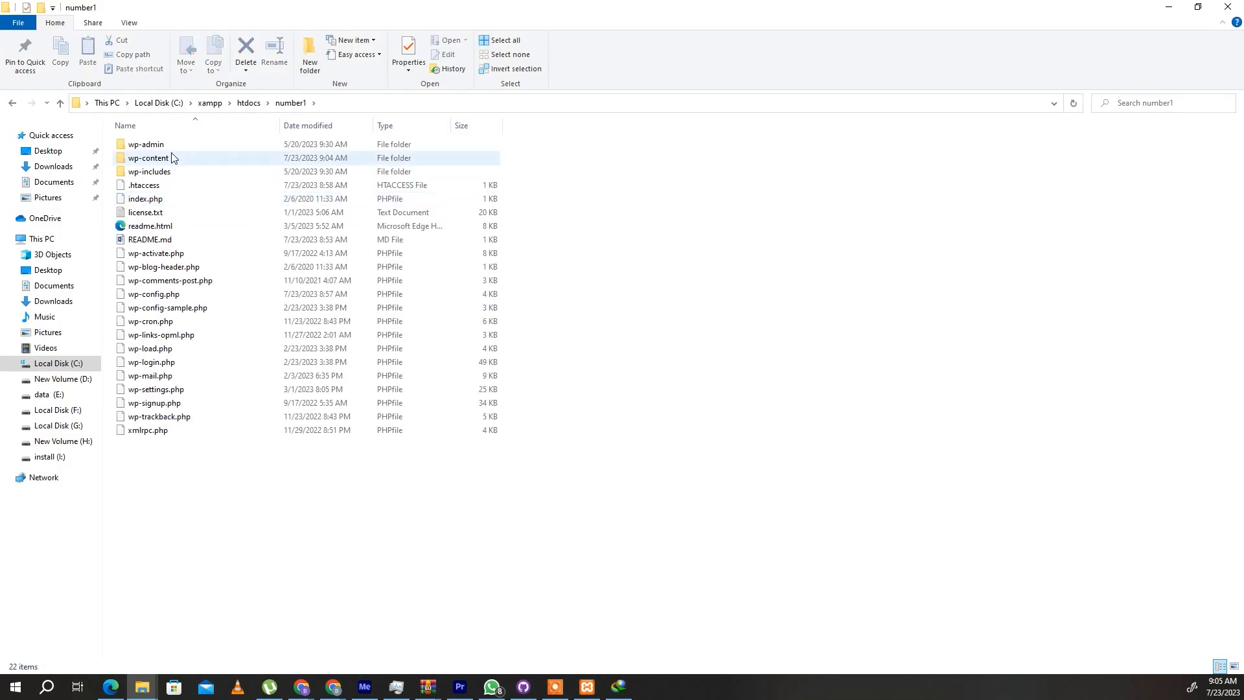
{"action": "double_click", "coordinate": [175, 158]}
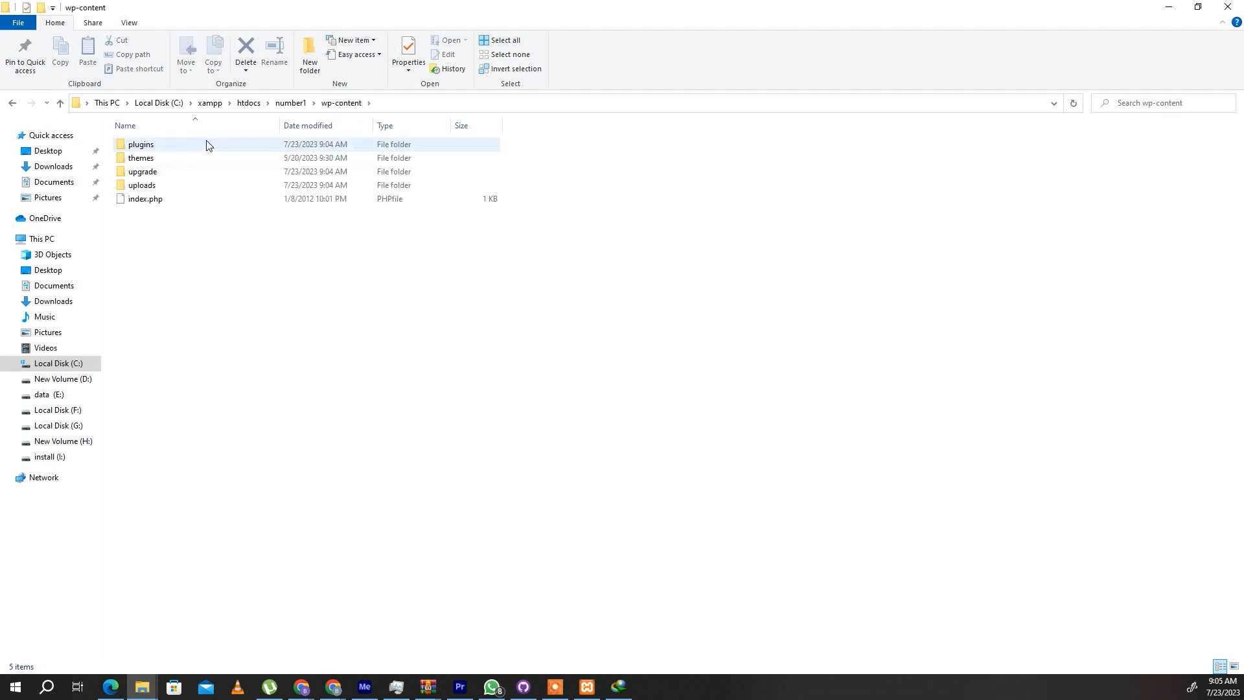
{"action": "left_click", "coordinate": [169, 184]}
- Copy the uploads folder's path, add C:\xampp\htdocs\number1\wp-content\uploads as a second exclusion line in Simply Static and save the settings
{"action": "left_click", "coordinate": [431, 103]}
{"action": "right_click", "coordinate": [432, 104]}
{"action": "left_click", "coordinate": [457, 141]}
{"action": "key", "text": "alt+Tab"}
{"action": "left_click", "coordinate": [538, 558]}
{"action": "key", "text": "Return"}
{"action": "key", "text": "ctrl+v"}
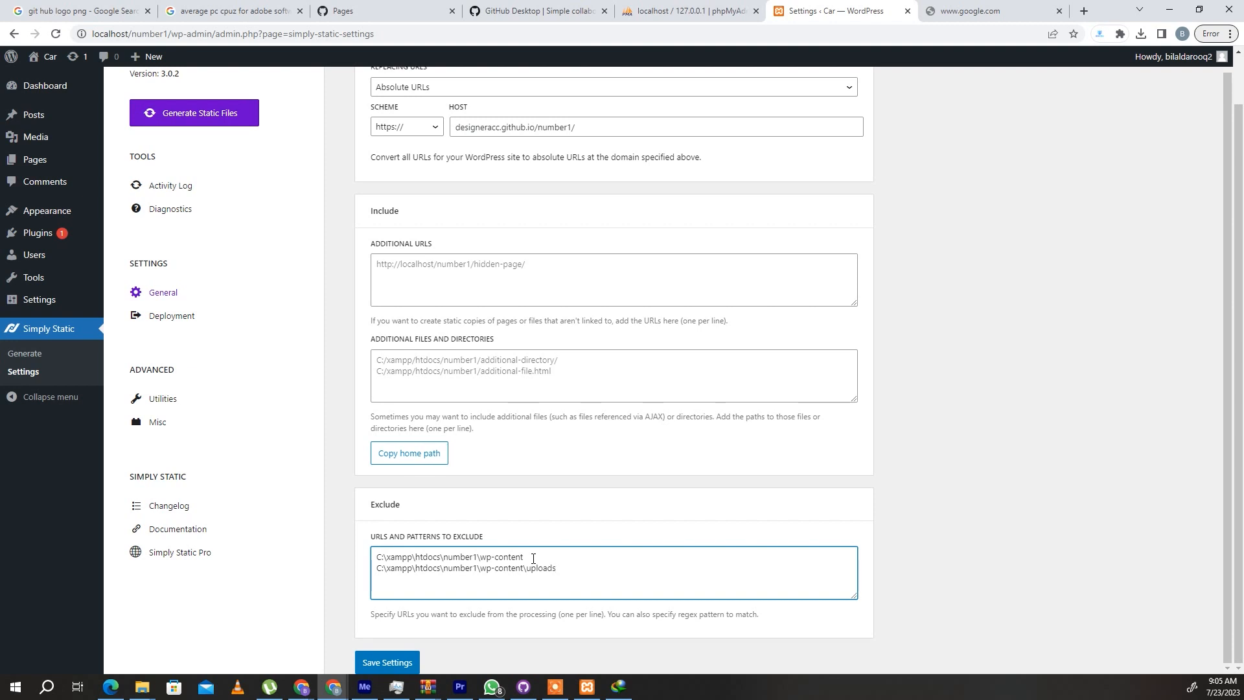
{"action": "left_click", "coordinate": [399, 658]}
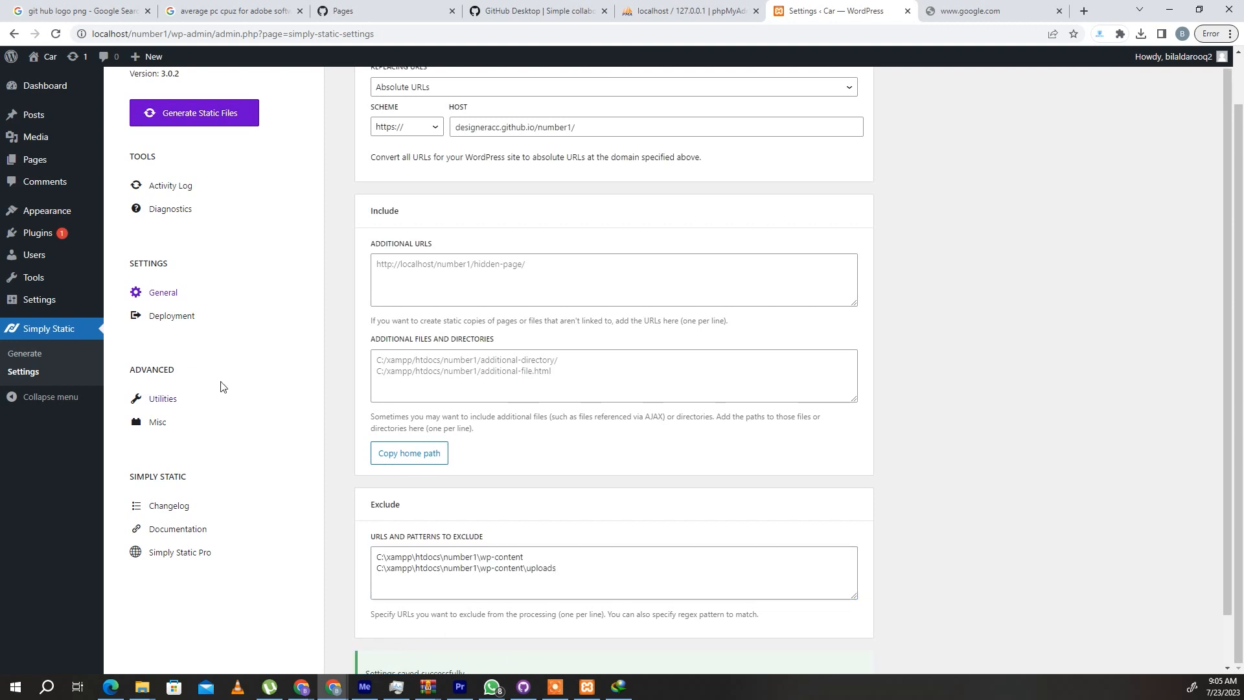
- Set the Simply Static deployment method to Local Directory
{"action": "left_click", "coordinate": [175, 321]}
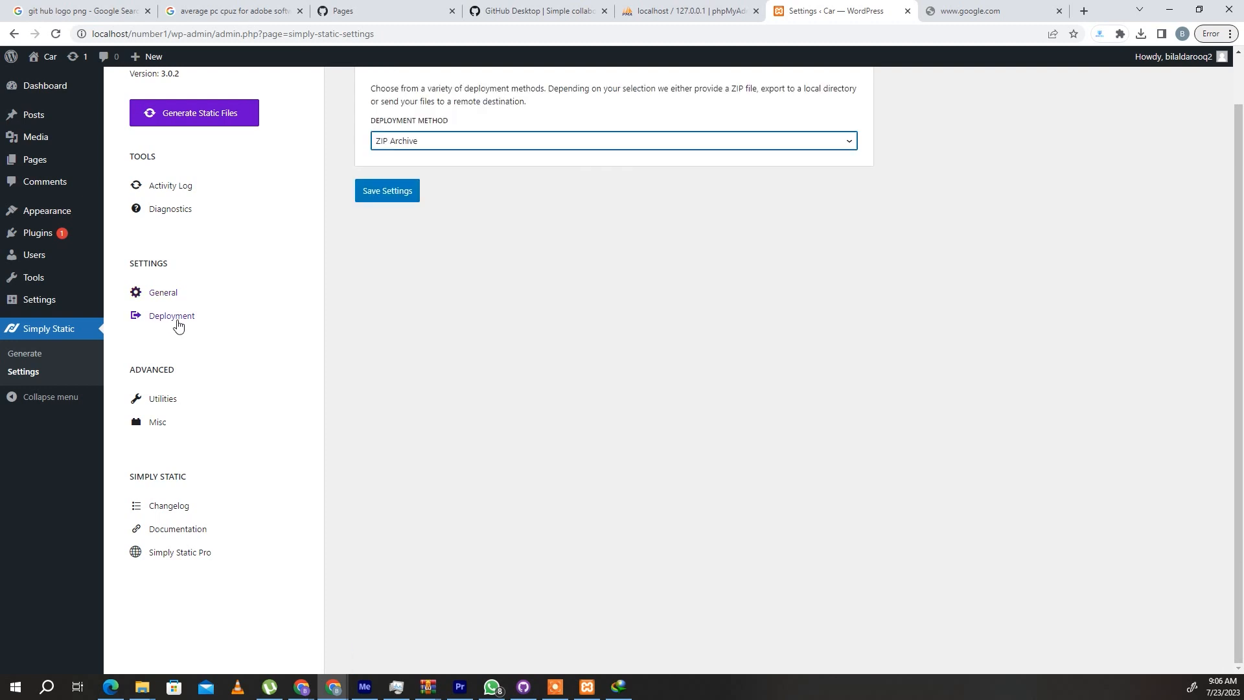
{"action": "left_click", "coordinate": [429, 142]}
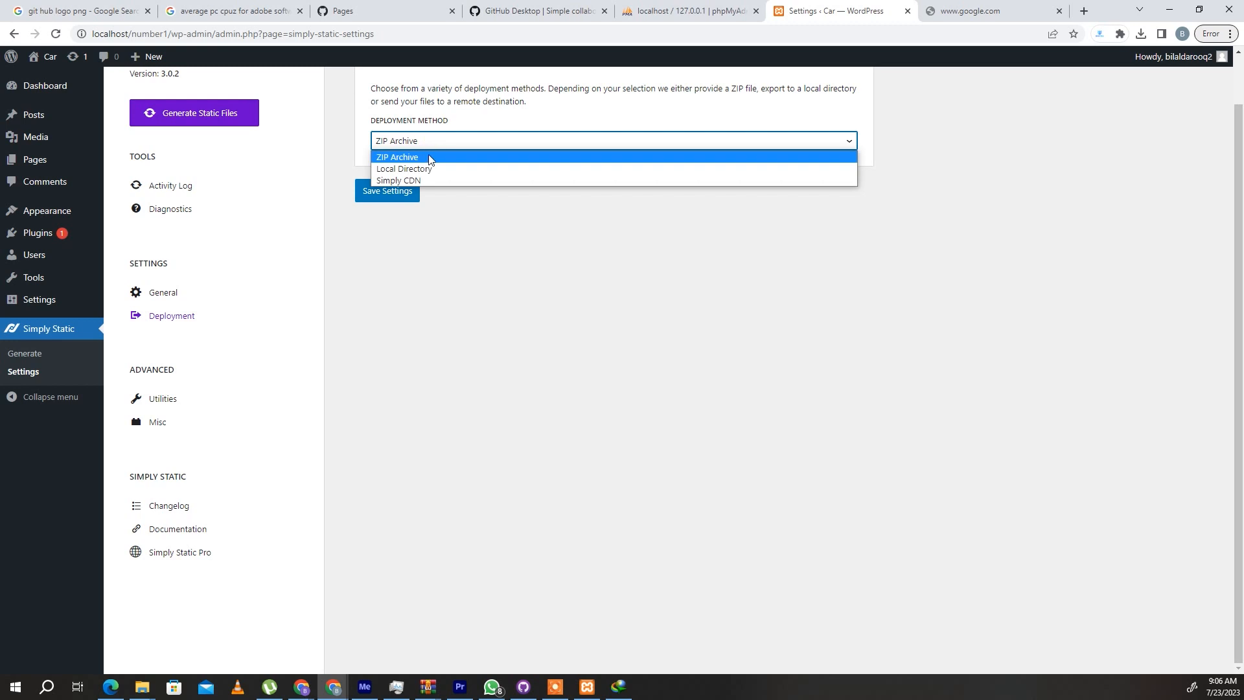
{"action": "left_click", "coordinate": [429, 169]}
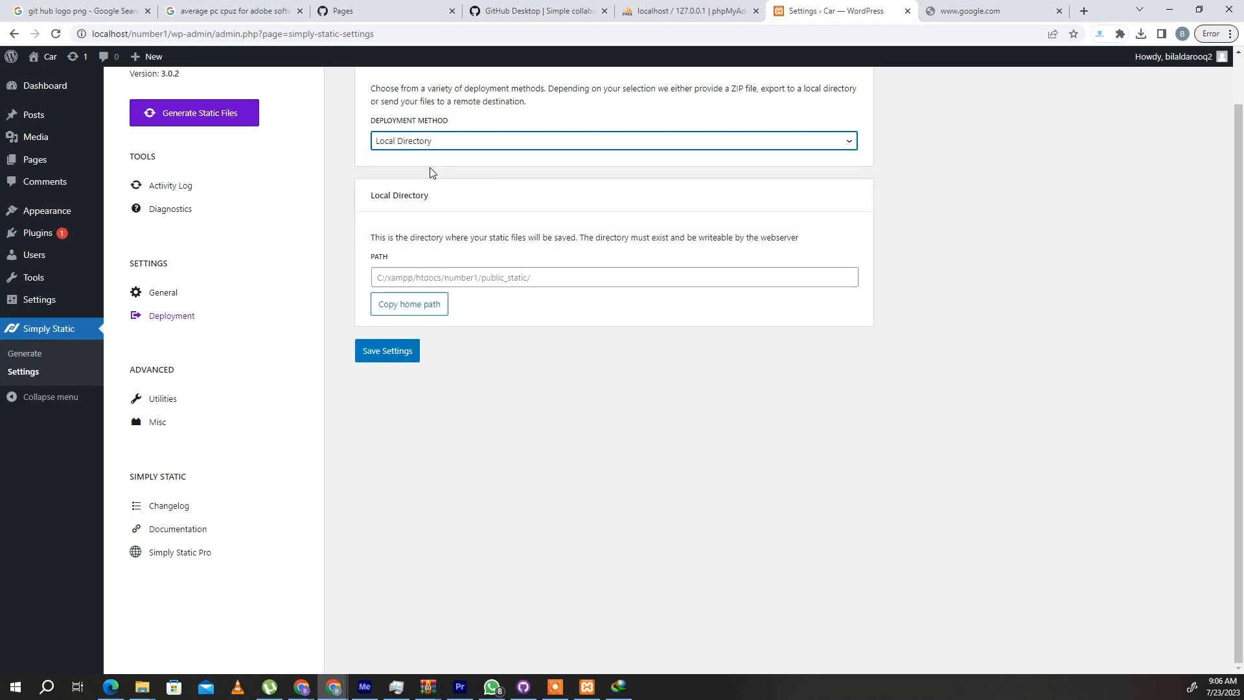
- Set the local directory path to the copied home path C:/xampp/htdocs/number1/ and save the deployment settings
{"action": "left_click", "coordinate": [417, 310]}
{"action": "left_click", "coordinate": [426, 279]}
{"action": "right_click", "coordinate": [425, 279]}
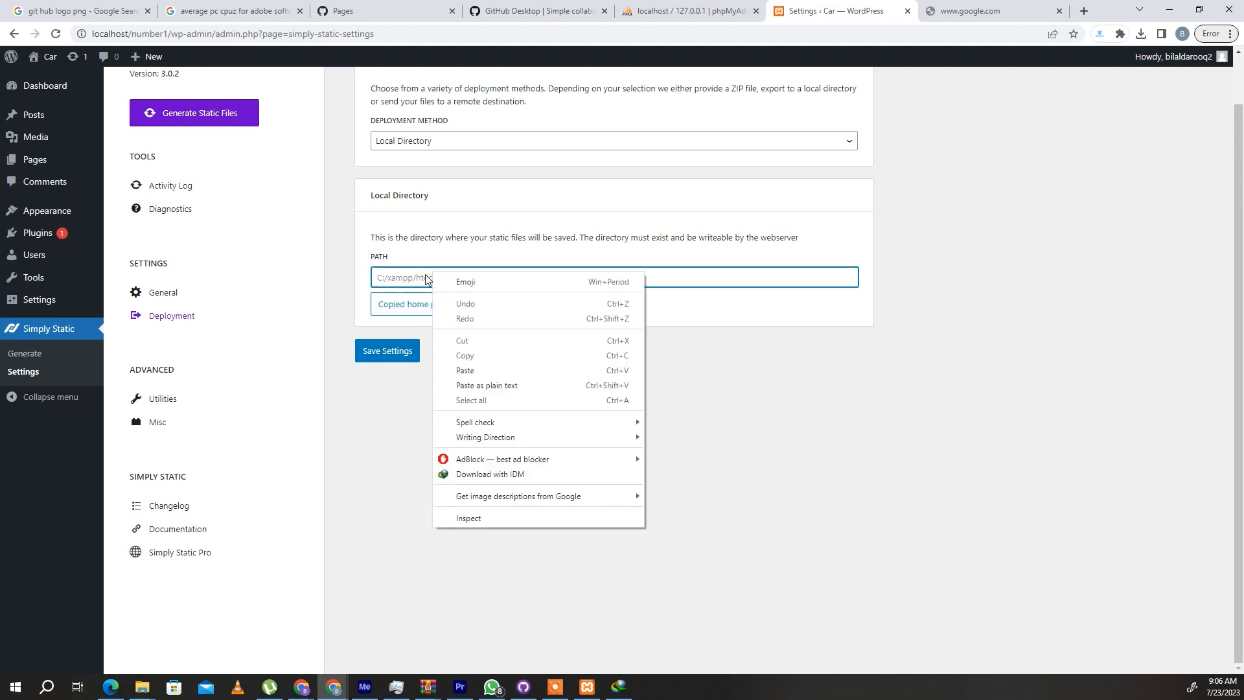
{"action": "left_click", "coordinate": [398, 299]}
{"action": "left_click", "coordinate": [390, 278]}
{"action": "key", "text": "ctrl+v"}
{"action": "left_click", "coordinate": [458, 373]}
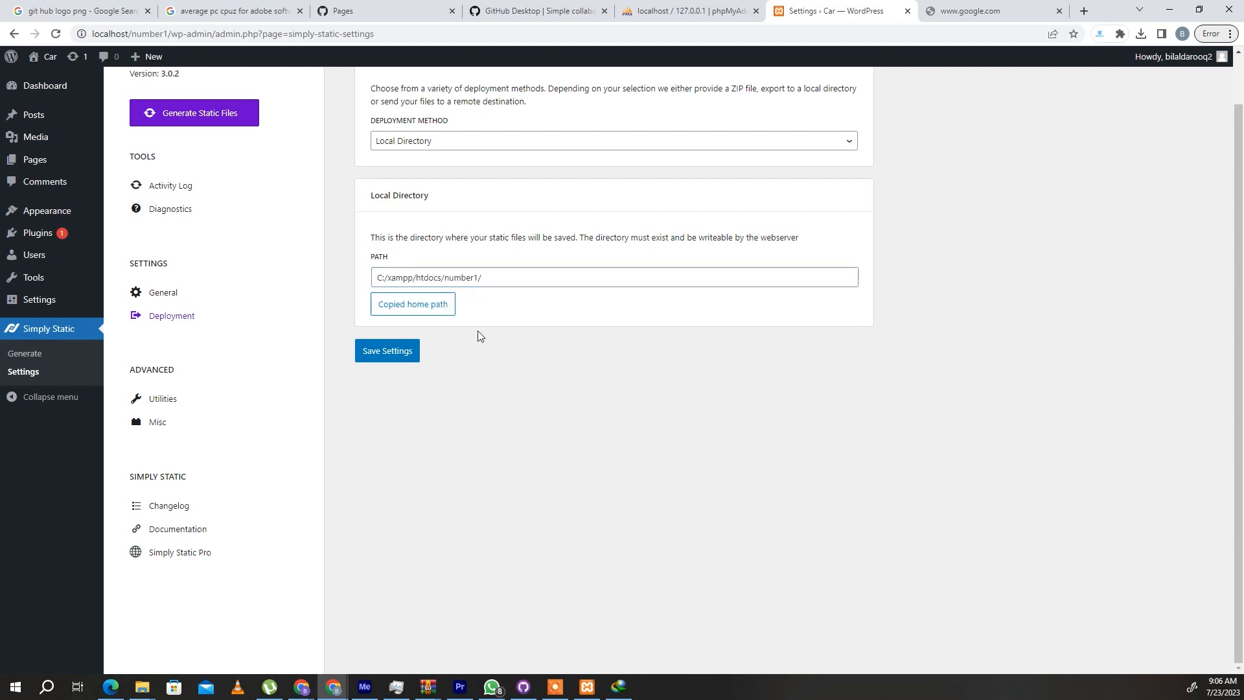
{"action": "left_click", "coordinate": [392, 353]}
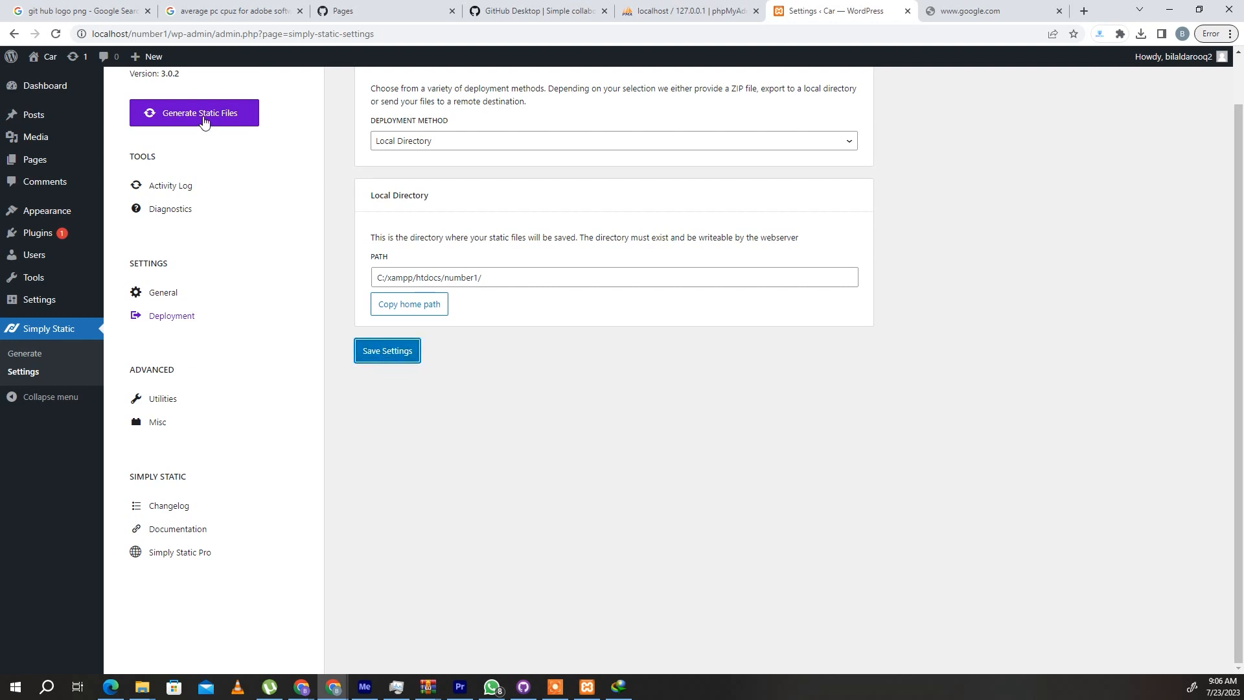
- Generate the static files with Simply Static and switch to GitHub Desktop to review number1's changed files
{"action": "left_click", "coordinate": [243, 127]}
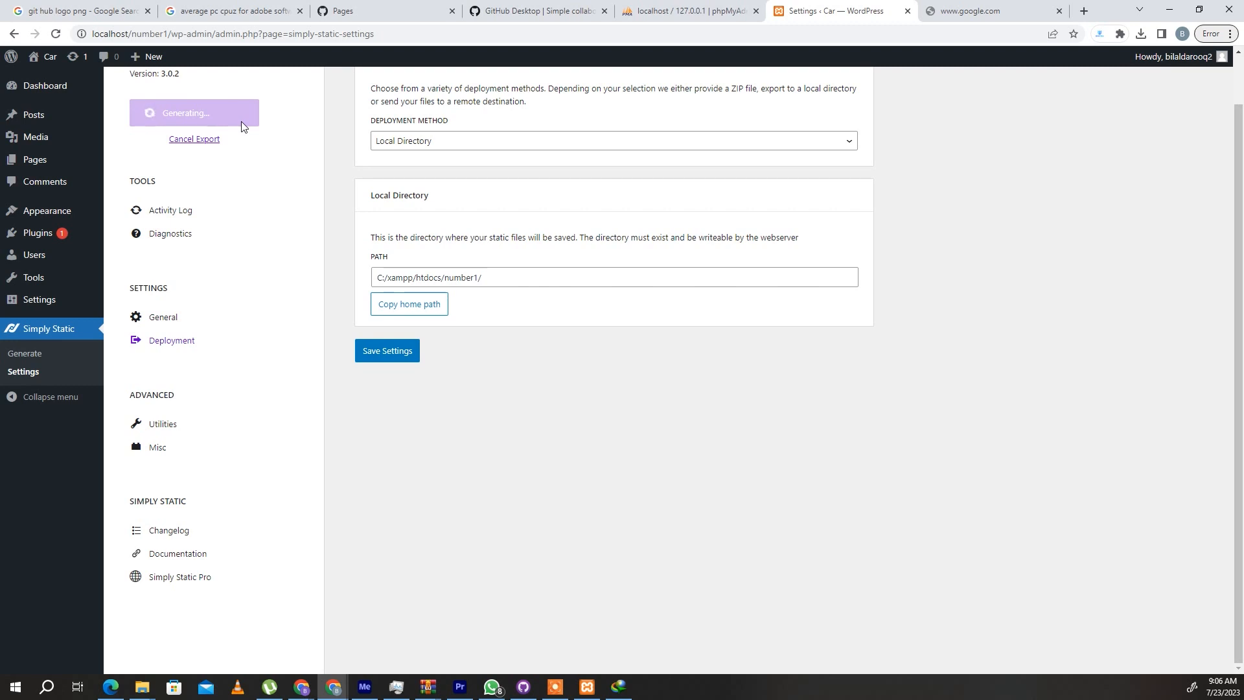
{"action": "left_click", "coordinate": [524, 688]}
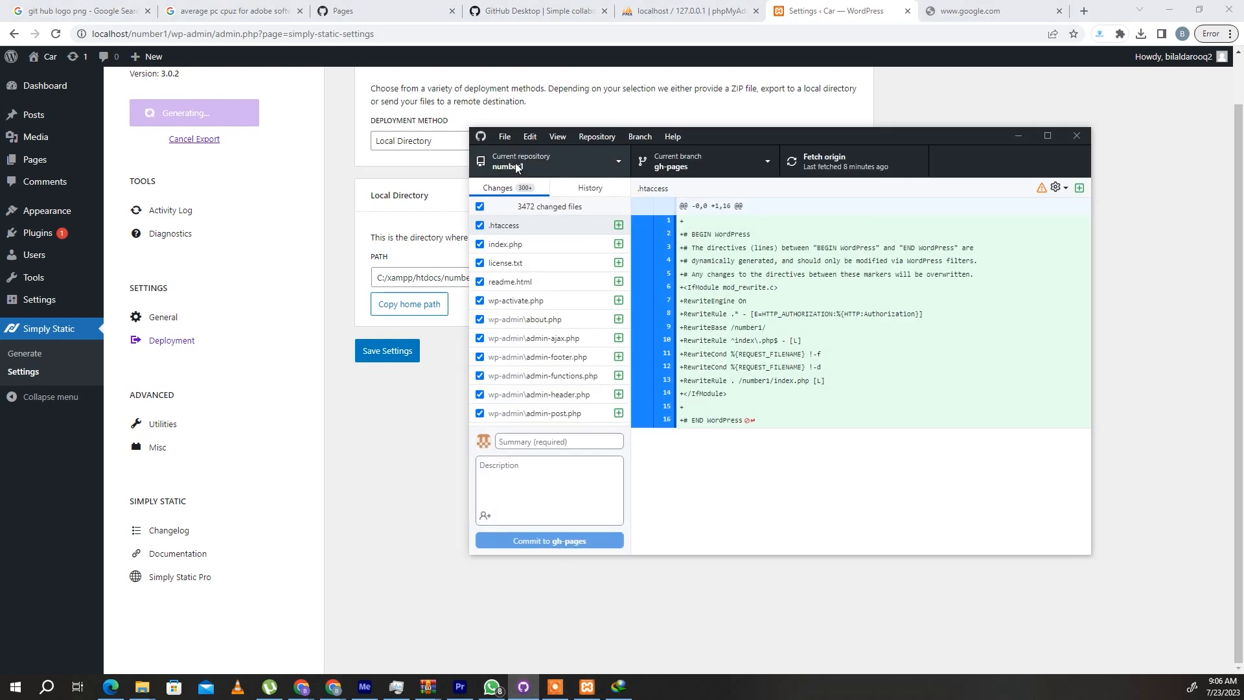
{"action": "scroll", "coordinate": [518, 291], "scroll_direction": "down", "scroll_amount": 15}
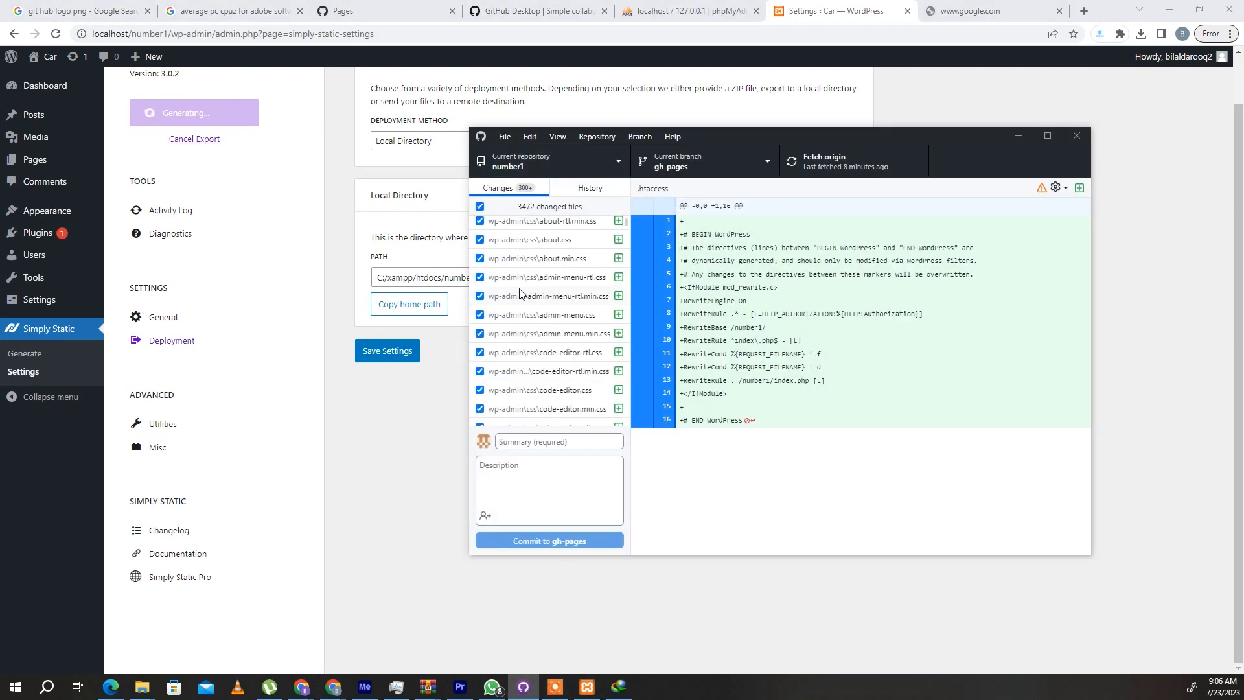
{"action": "scroll", "coordinate": [526, 327], "scroll_direction": "down", "scroll_amount": 15}
{"action": "scroll", "coordinate": [526, 327], "scroll_direction": "up", "scroll_amount": 15}
{"action": "scroll", "coordinate": [526, 327], "scroll_direction": "up", "scroll_amount": 3}
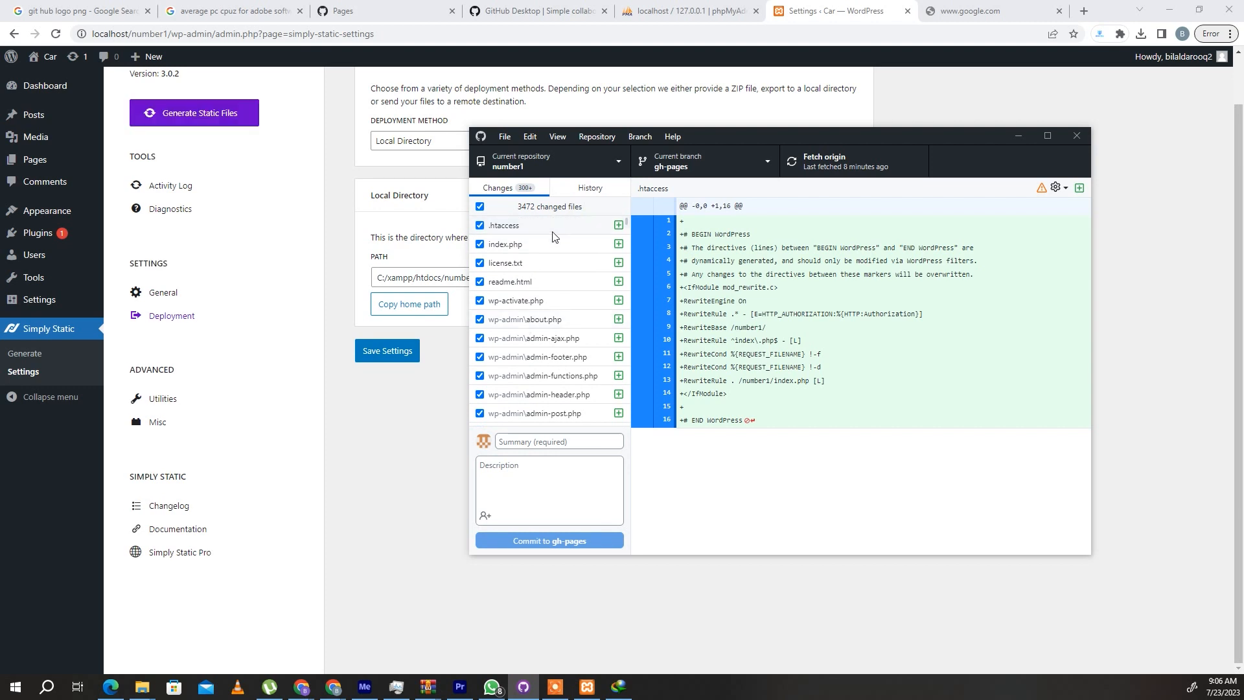
- Enter "update" as the commit summary and select gh-pages as the current branch
{"action": "left_click", "coordinate": [560, 442]}
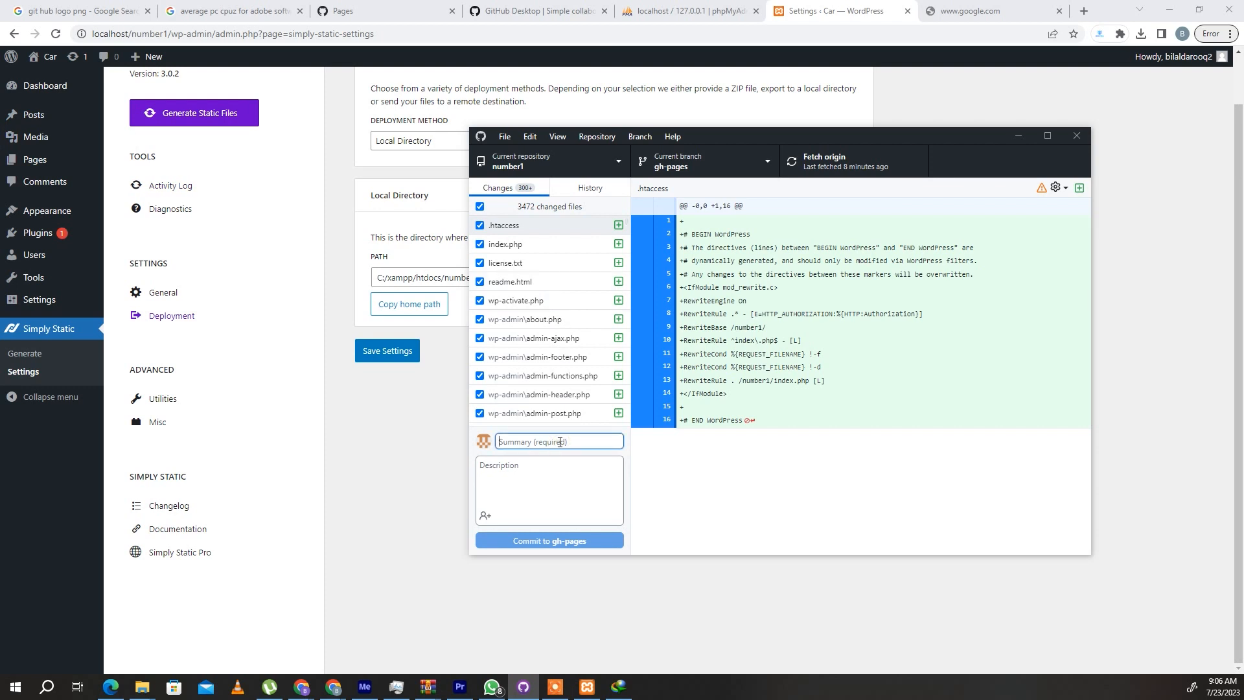
{"action": "type", "text": "update"}
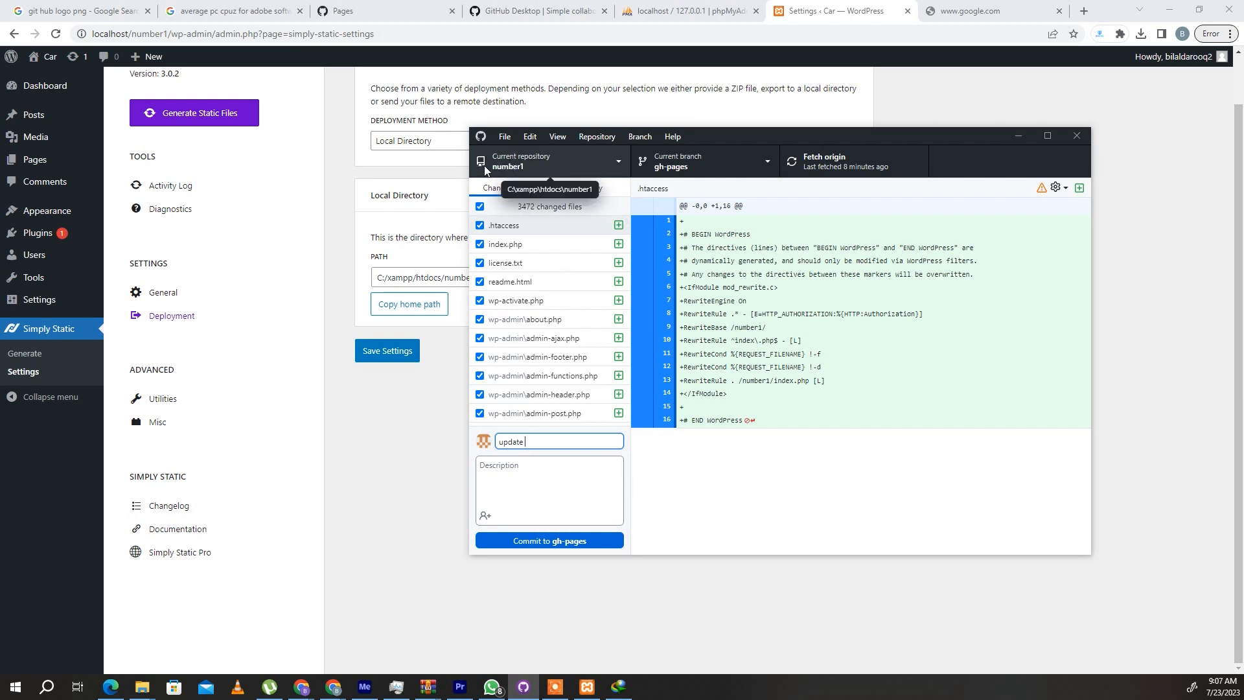
{"action": "left_click", "coordinate": [680, 168]}
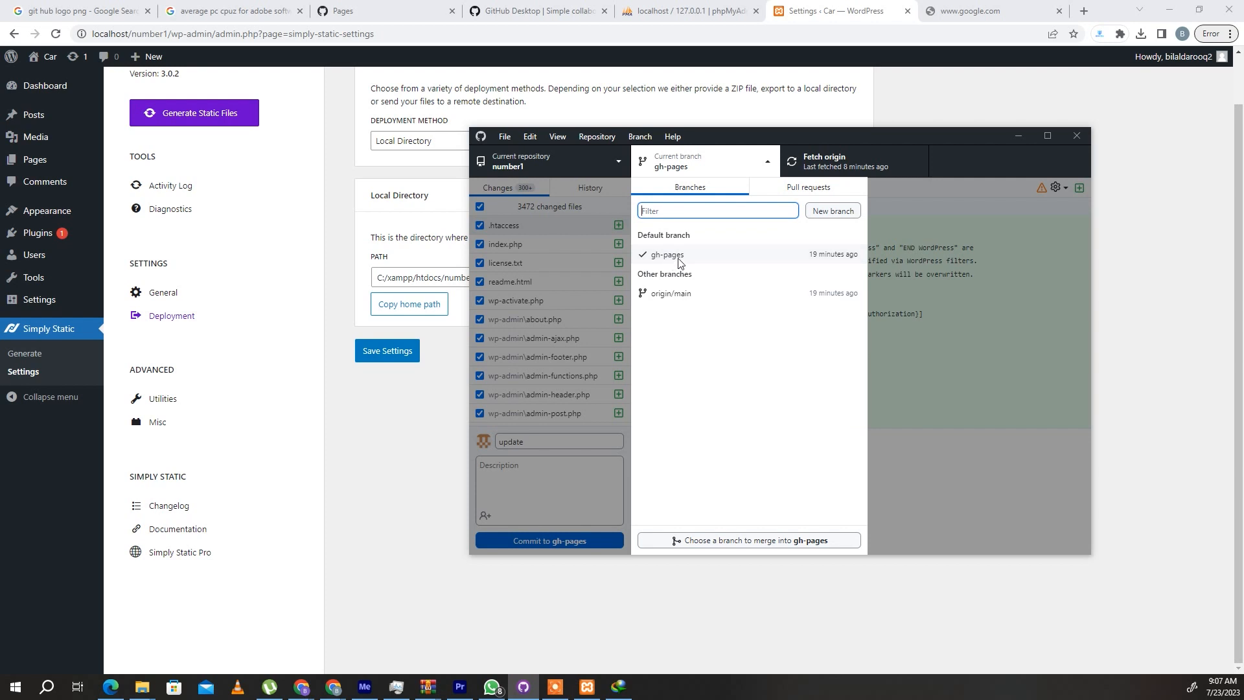
{"action": "left_click", "coordinate": [685, 255]}
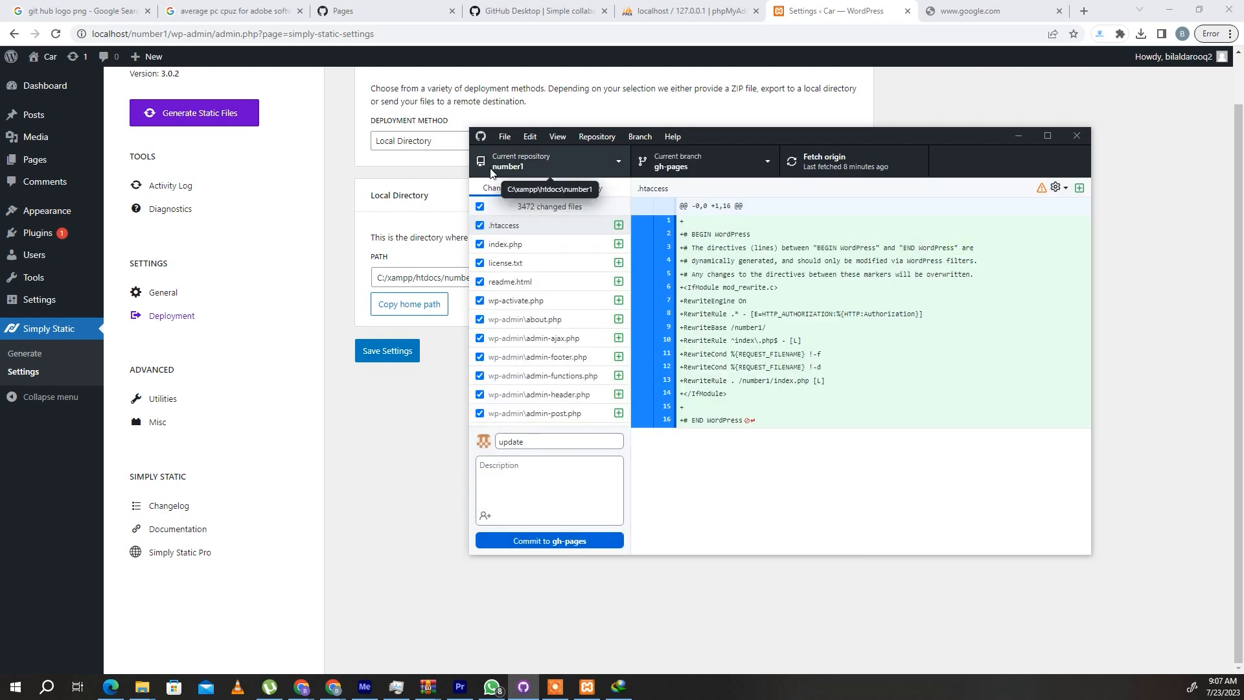
- Switch to the browser and check the number1 repository's general settings and its file list on GitHub
{"action": "left_click", "coordinate": [489, 6]}
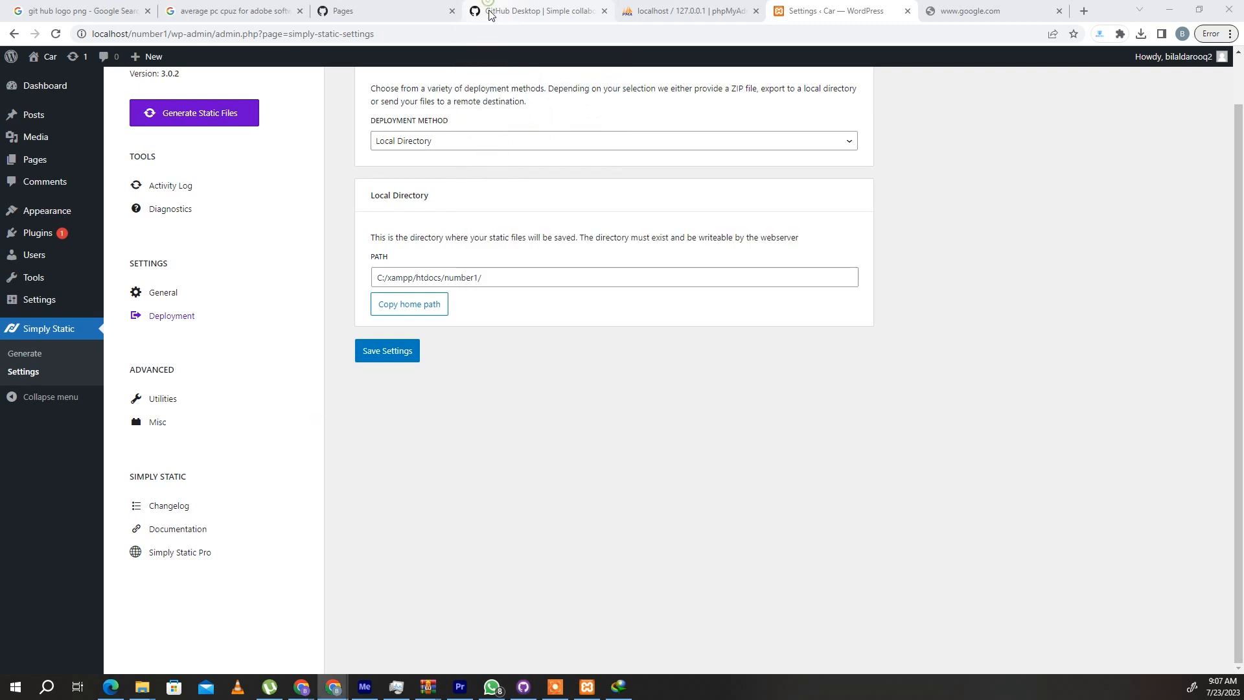
{"action": "left_click", "coordinate": [403, 6]}
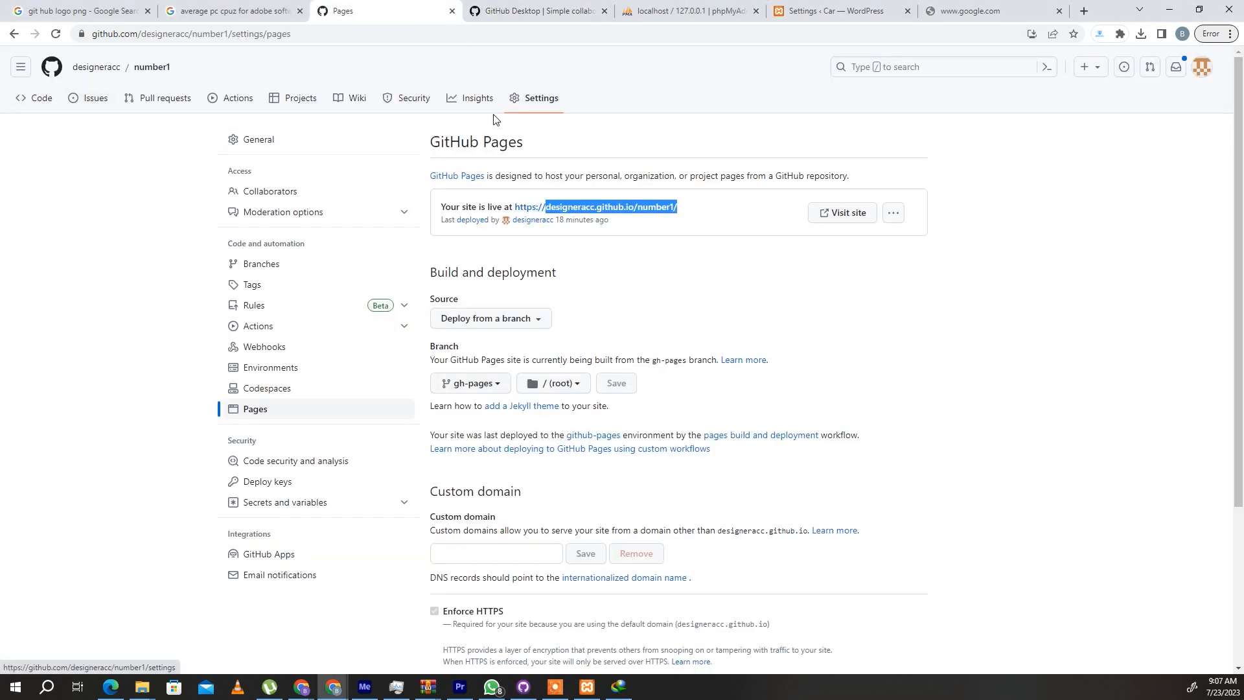
{"action": "left_click", "coordinate": [540, 98]}
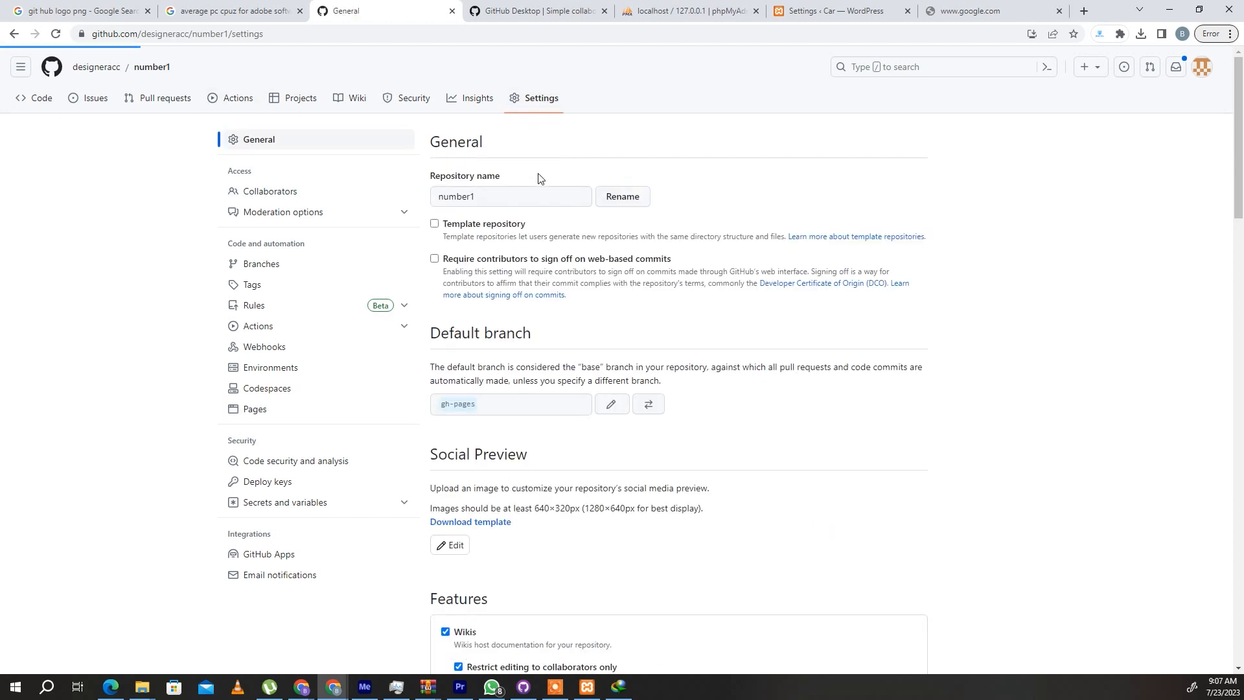
{"action": "left_click", "coordinate": [1170, 9]}
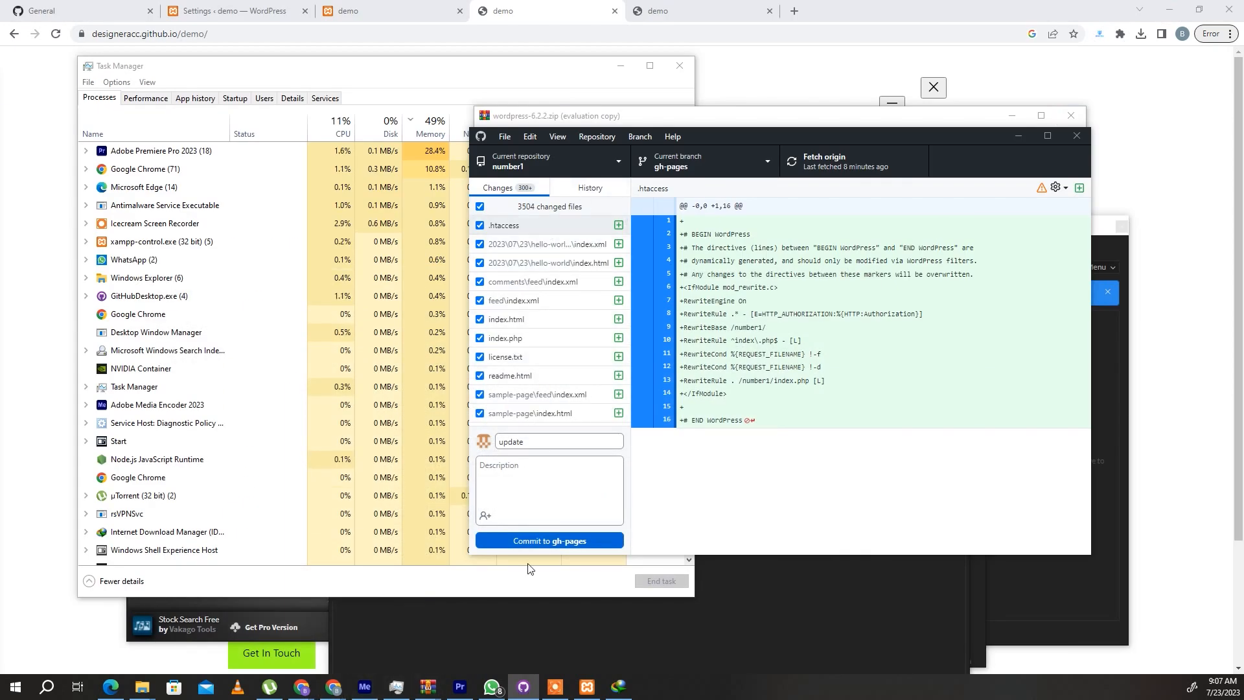
{"action": "mouse_move", "coordinate": [311, 691]}
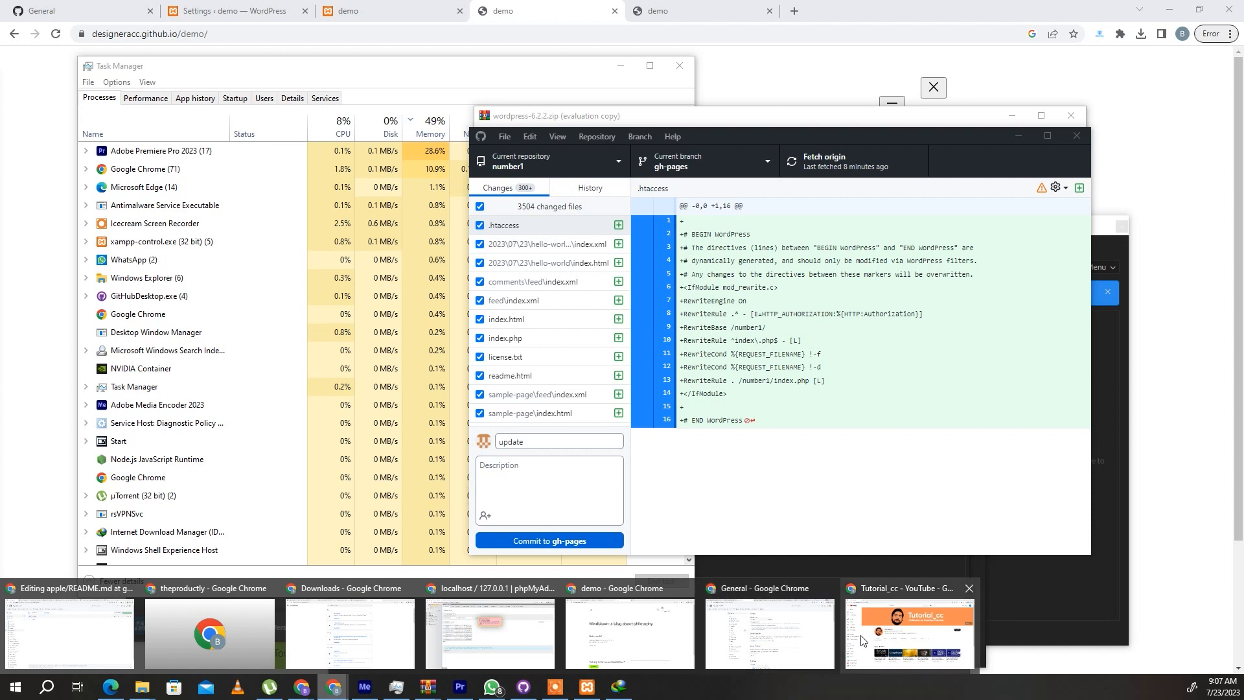
{"action": "left_click", "coordinate": [776, 638]}
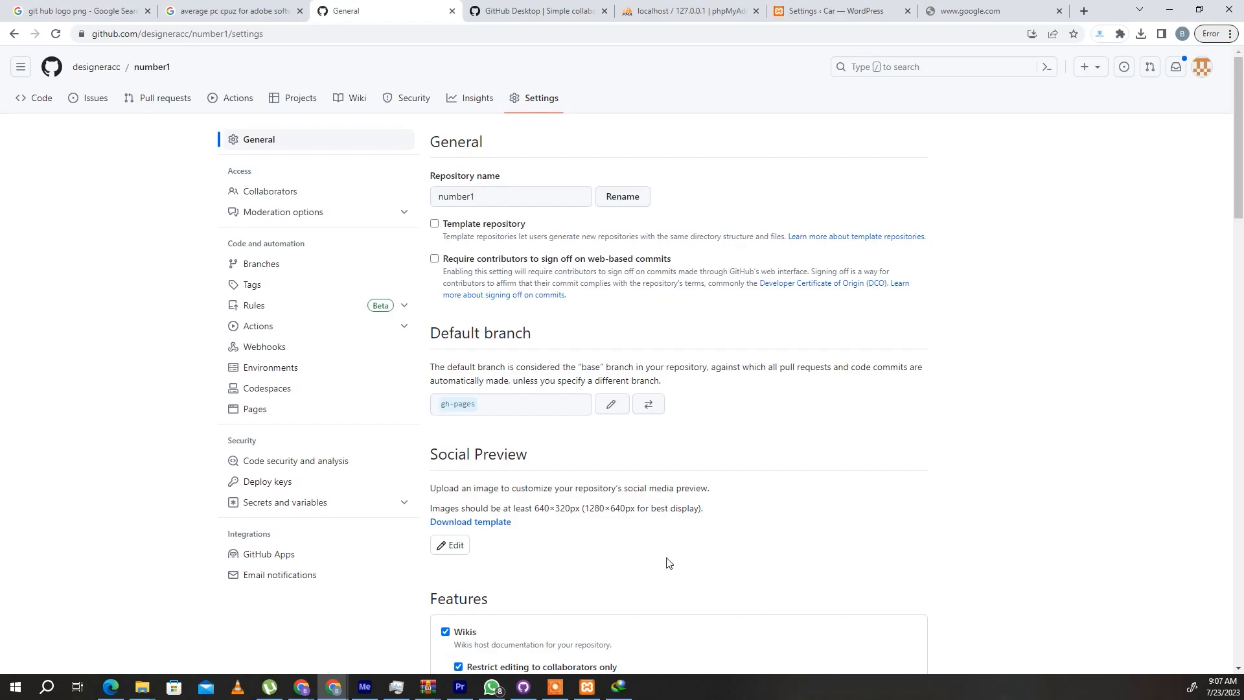
{"action": "left_click", "coordinate": [30, 101]}
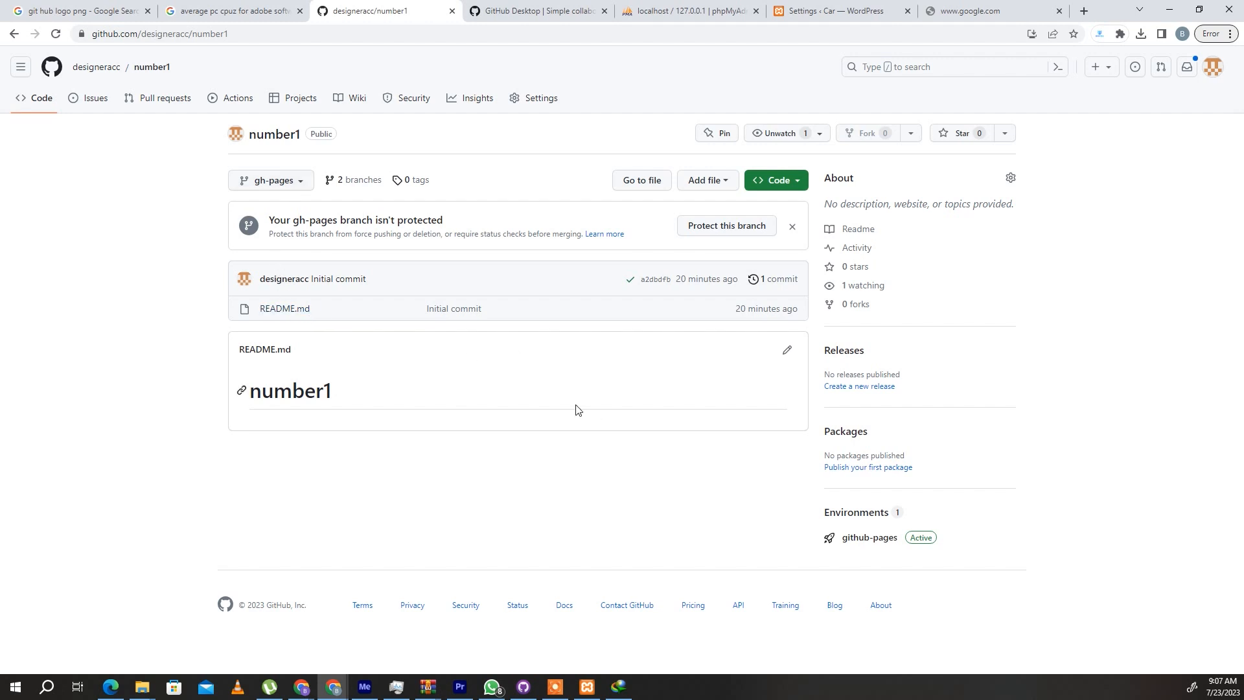
- Return to GitHub Desktop, commit the changed files to gh-pages and push the commit to origin
{"action": "left_click", "coordinate": [1169, 9]}
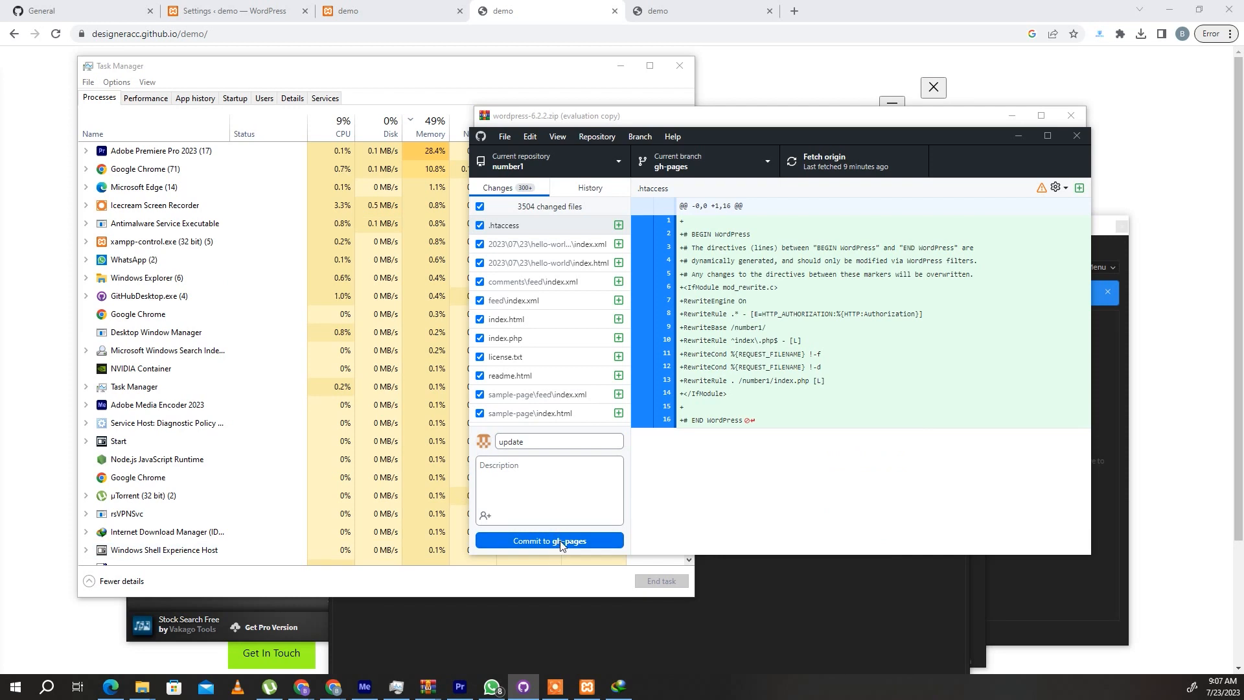
{"action": "left_click", "coordinate": [533, 543]}
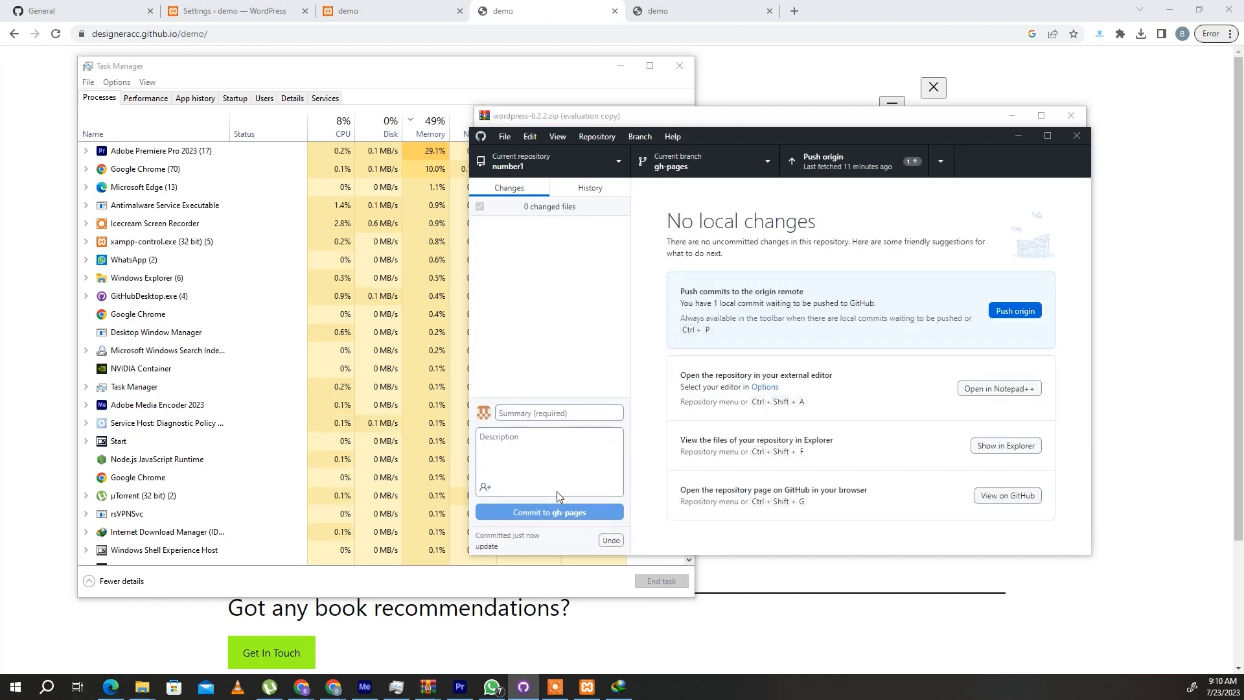
{"action": "left_click", "coordinate": [1029, 317]}
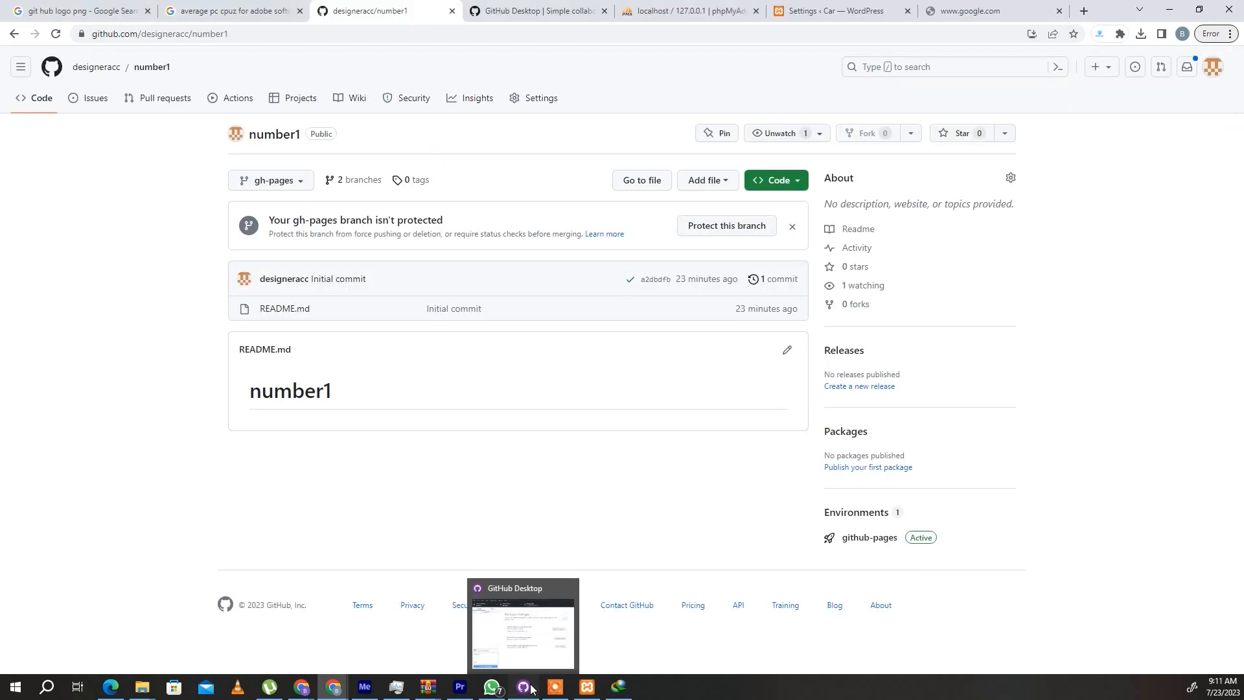
{"action": "left_click", "coordinate": [523, 687]}
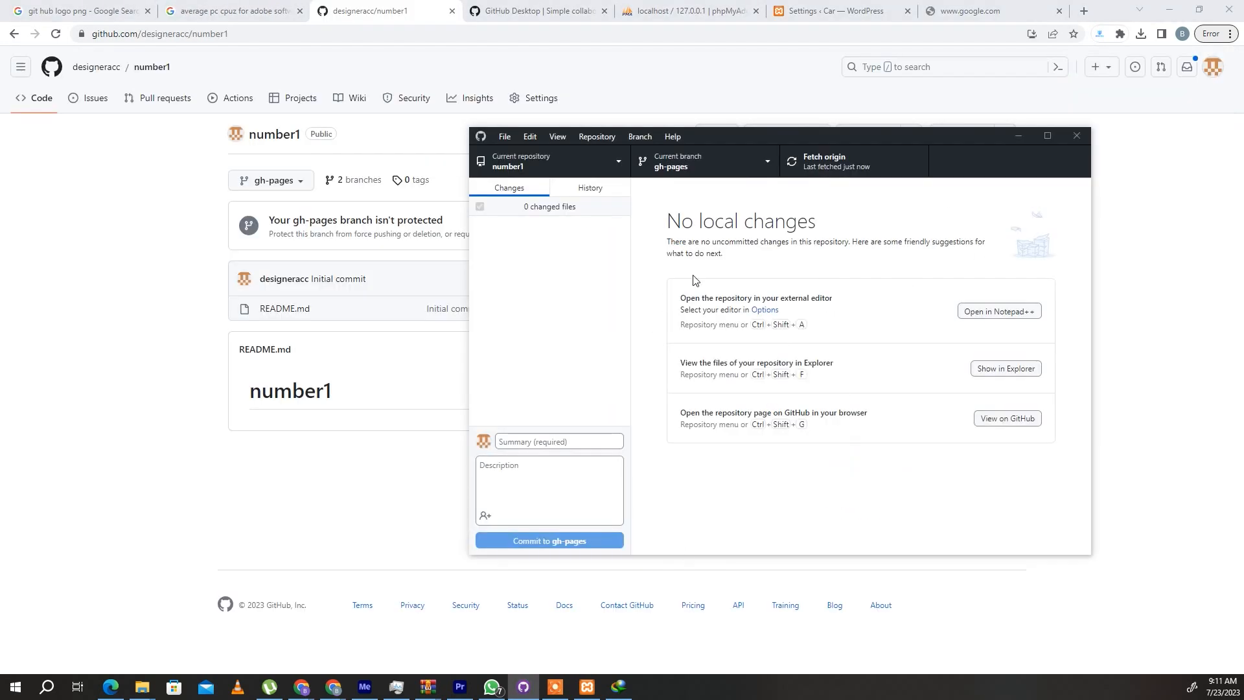
- Switch to the browser, reload the number1 repository page and look through the pushed files
{"action": "left_click", "coordinate": [356, 9]}
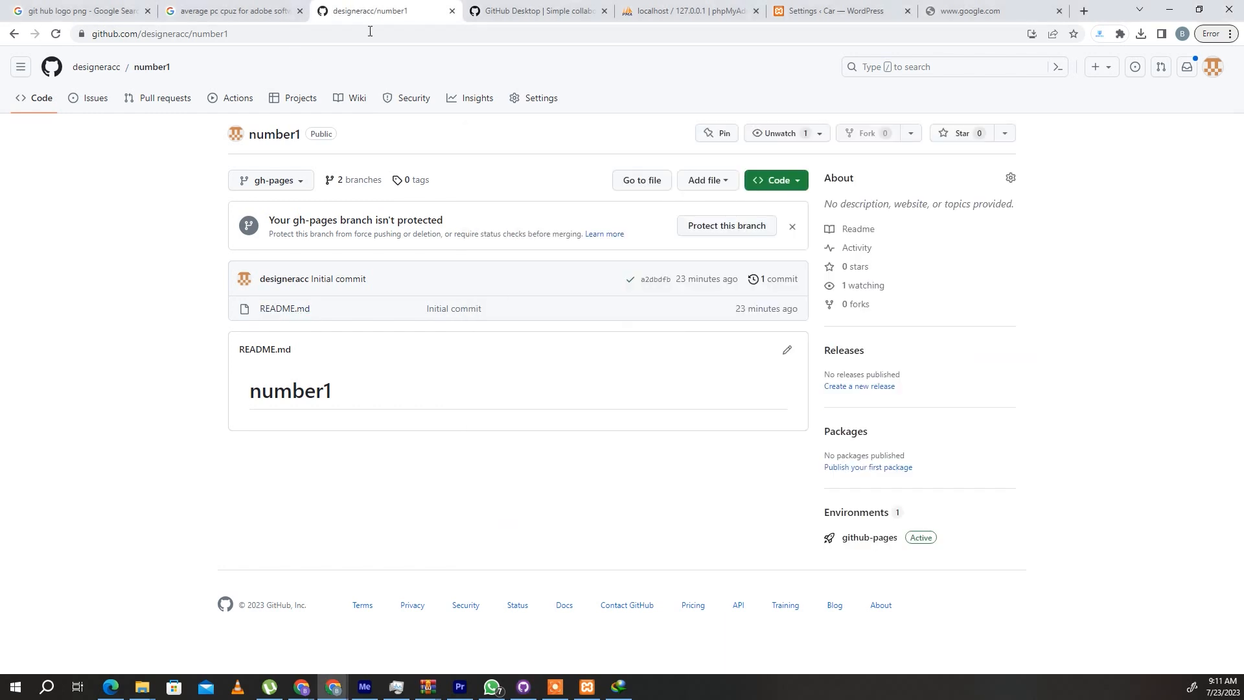
{"action": "right_click", "coordinate": [378, 11]}
{"action": "left_click", "coordinate": [401, 85]}
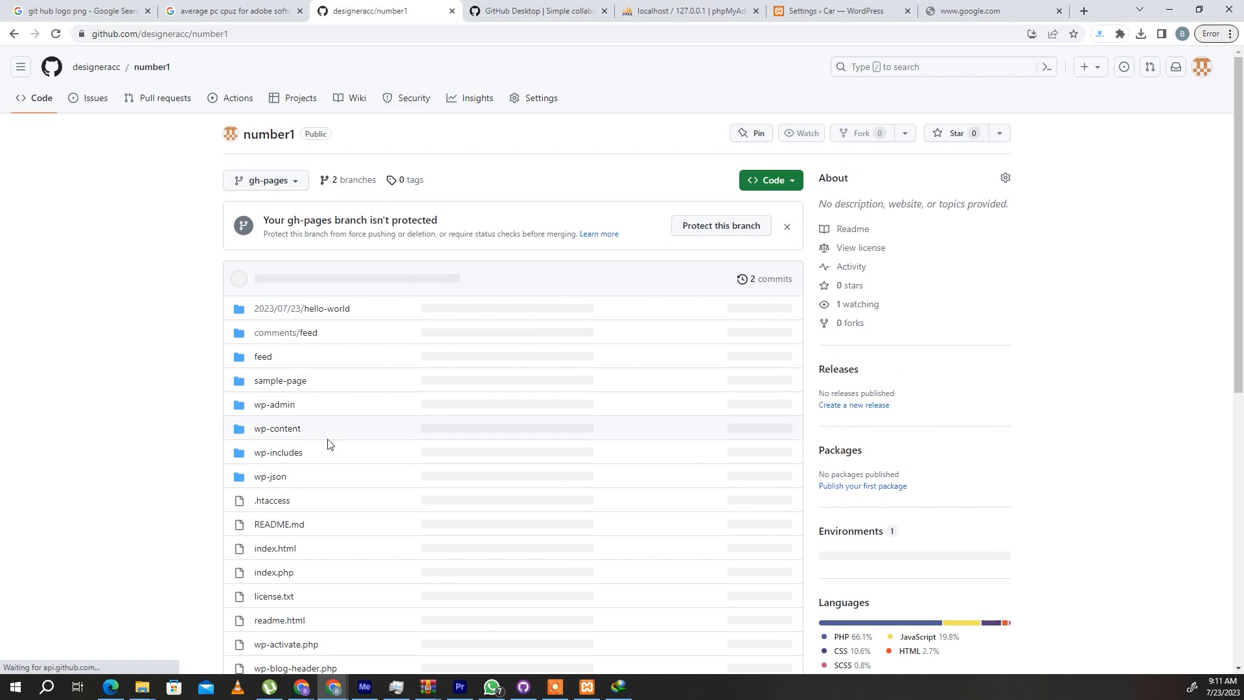
{"action": "scroll", "coordinate": [327, 444], "scroll_direction": "down", "scroll_amount": 7}
{"action": "scroll", "coordinate": [327, 443], "scroll_direction": "down", "scroll_amount": 2}
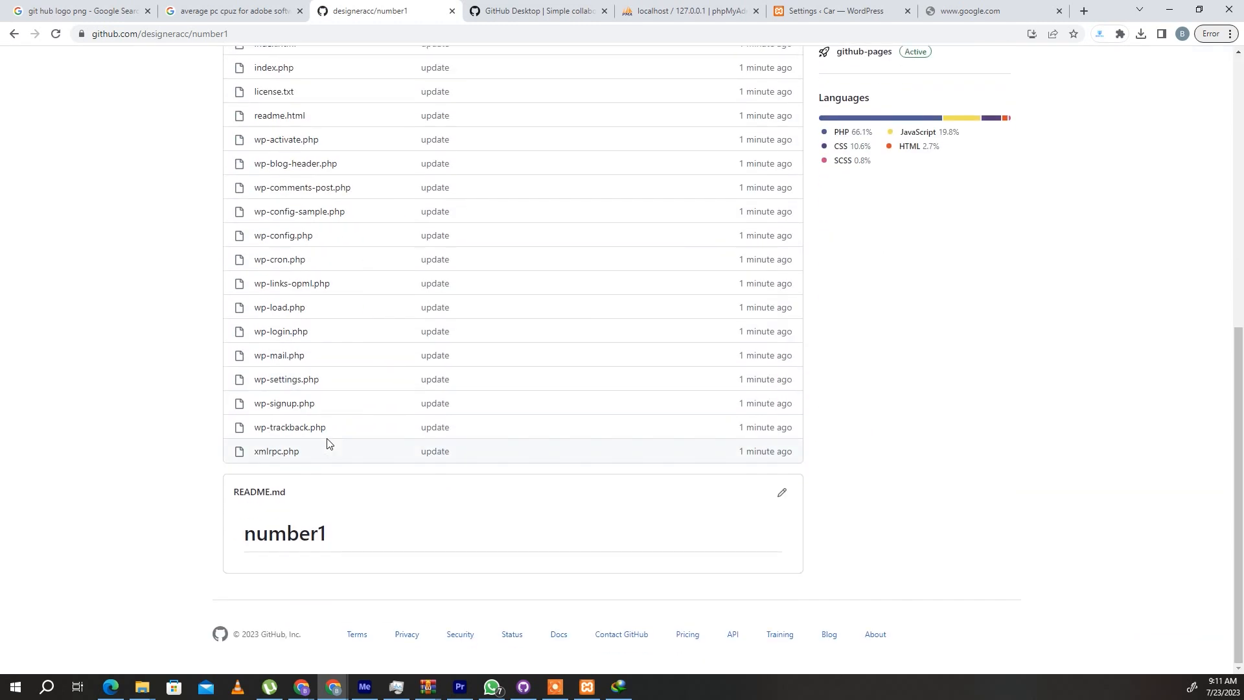
{"action": "scroll", "coordinate": [327, 444], "scroll_direction": "up", "scroll_amount": 8}
- Go to the repository's GitHub Pages settings and open the live site link in a new tab
{"action": "left_click", "coordinate": [555, 96]}
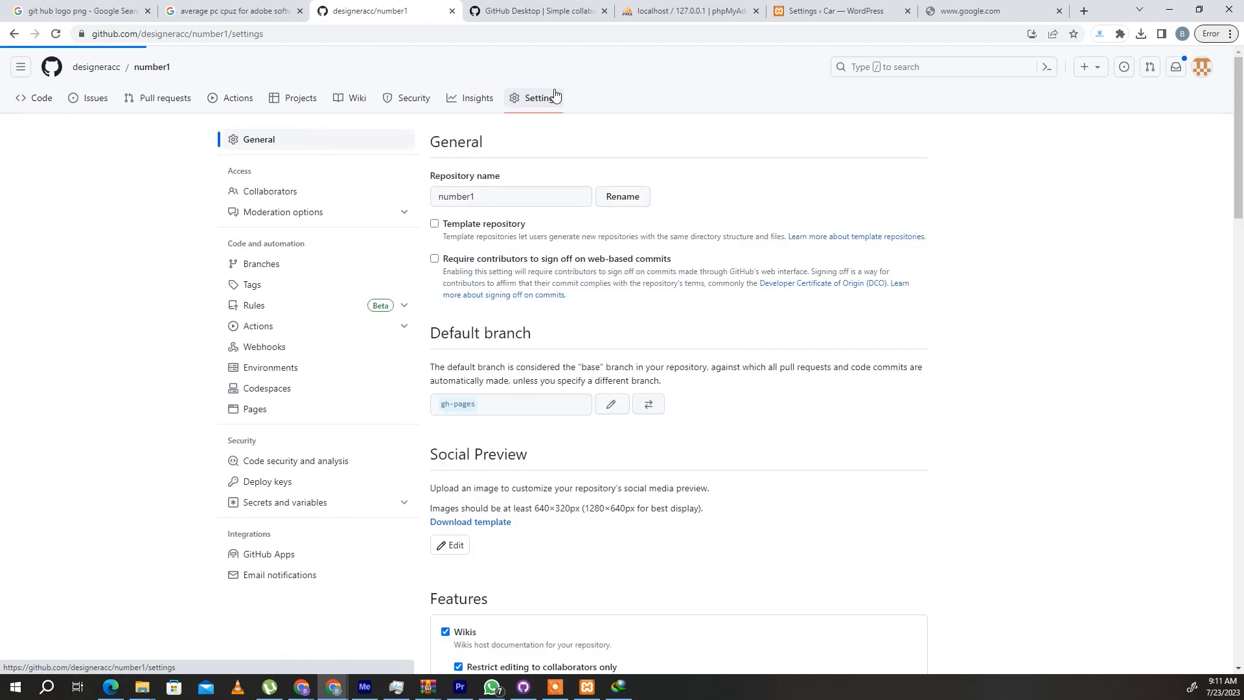
{"action": "scroll", "coordinate": [509, 457], "scroll_direction": "down", "scroll_amount": 5}
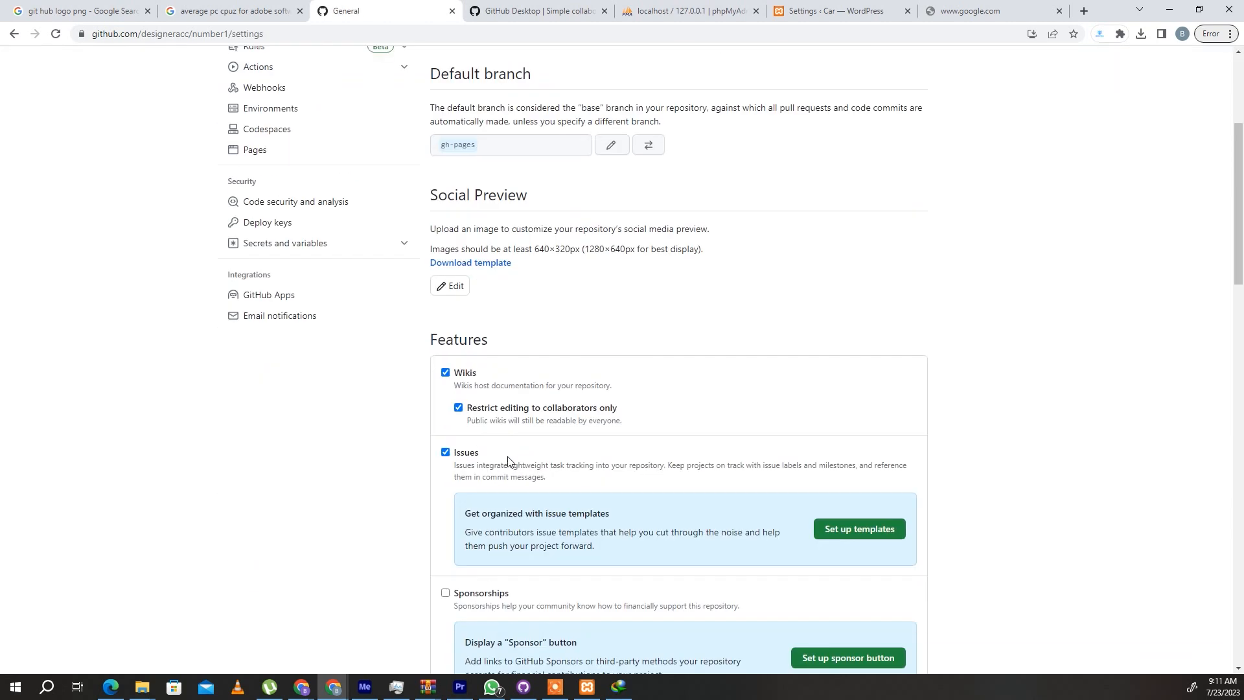
{"action": "scroll", "coordinate": [486, 241], "scroll_direction": "up", "scroll_amount": 4}
{"action": "left_click", "coordinate": [265, 351]}
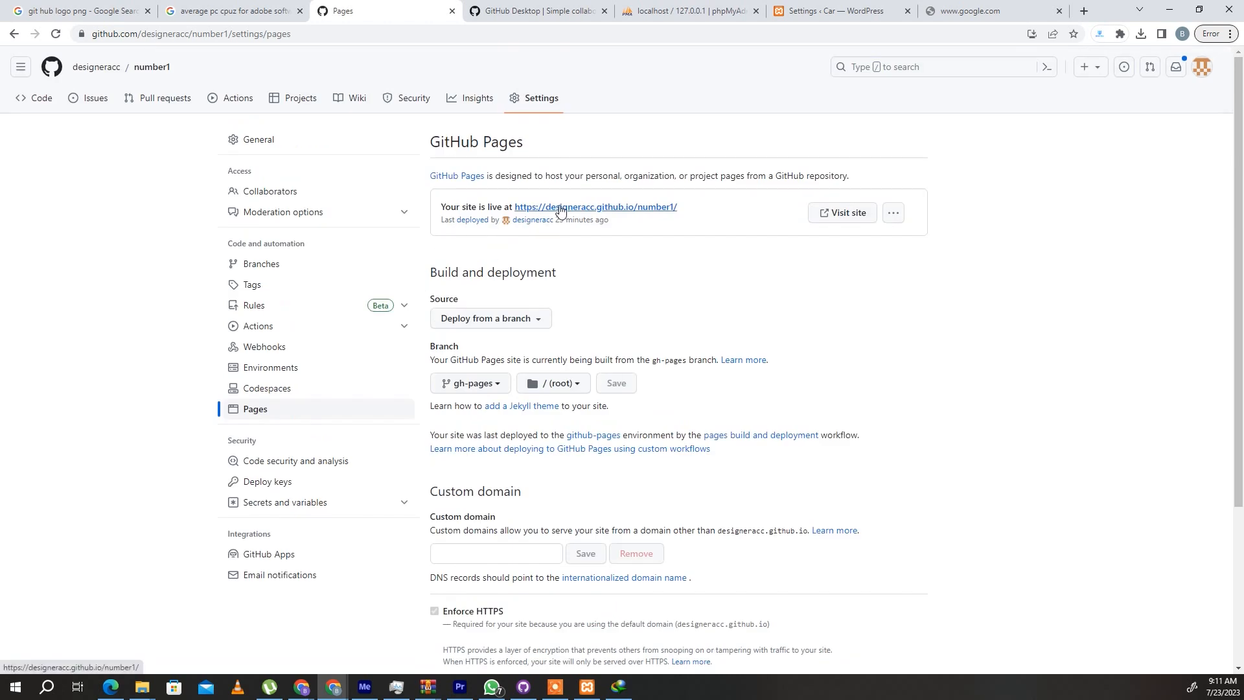
{"action": "right_click", "coordinate": [556, 202]}
{"action": "key", "text": "Escape"}
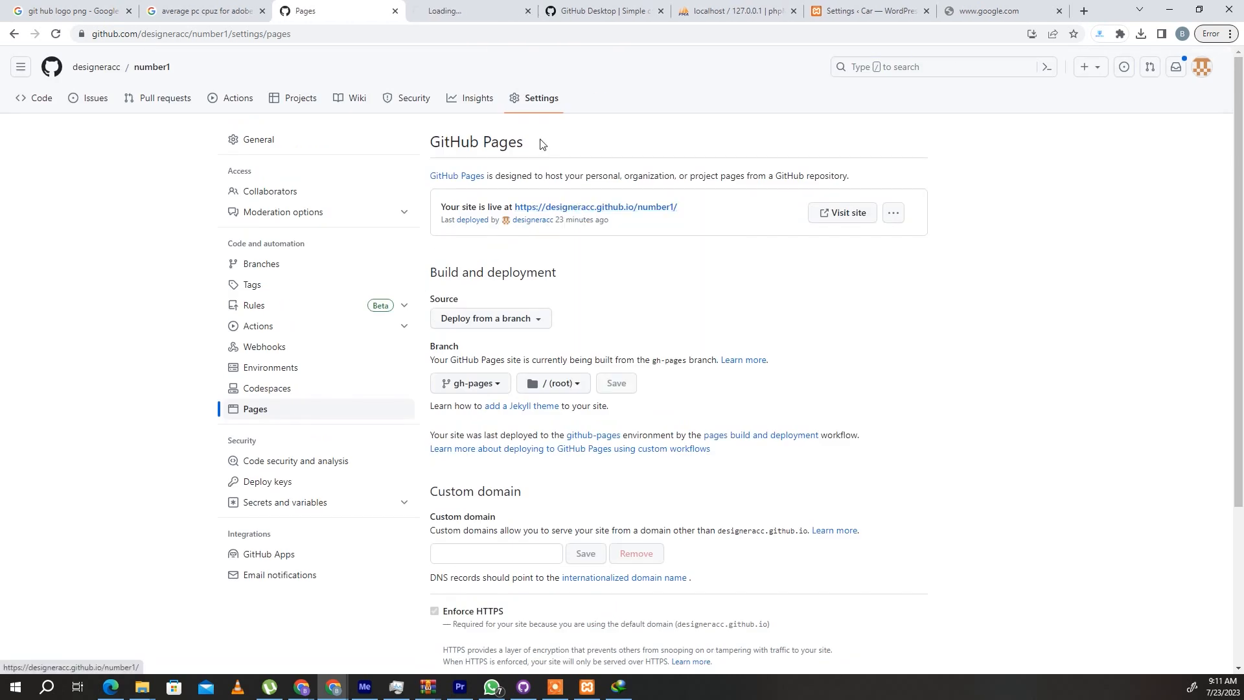
{"action": "left_click", "coordinate": [497, 5]}
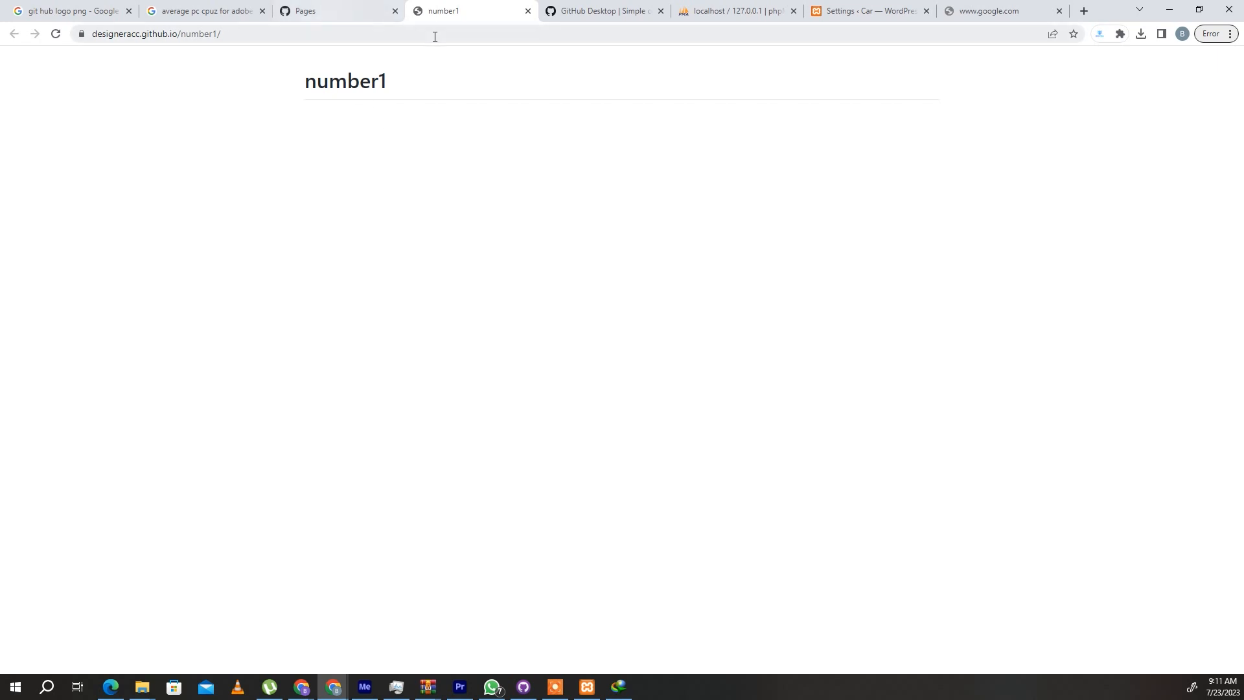
- Reload the published site at designeracc.github.io/number1/ and look over its home page
{"action": "left_click_drag", "start_coordinate": [224, 33], "coordinate": [91, 33]}
{"action": "left_click", "coordinate": [332, 7]}
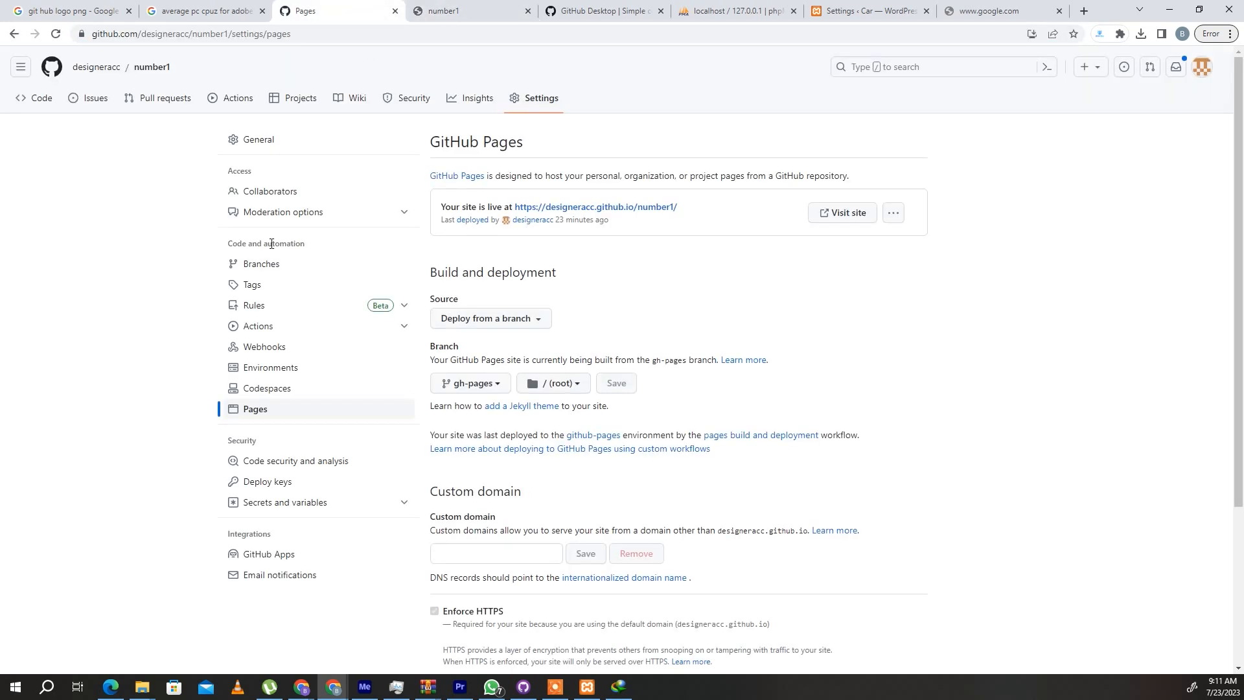
{"action": "left_click", "coordinate": [466, 11]}
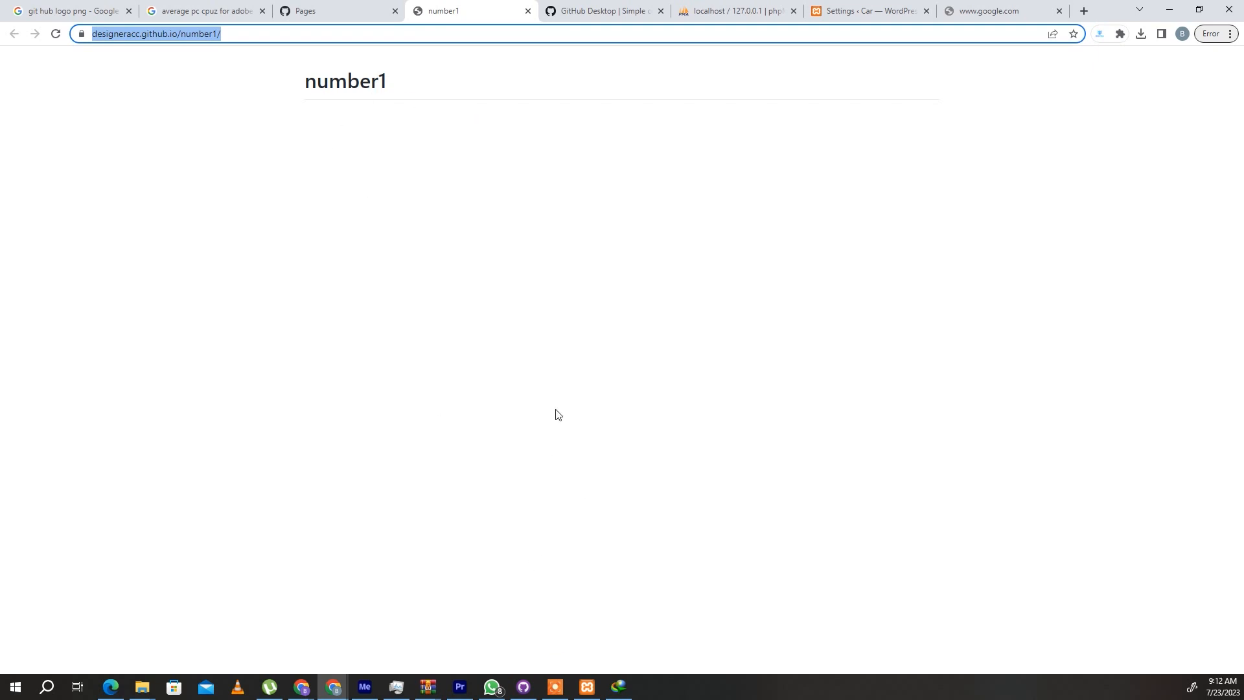
{"action": "right_click", "coordinate": [445, 9]}
{"action": "left_click", "coordinate": [471, 85]}
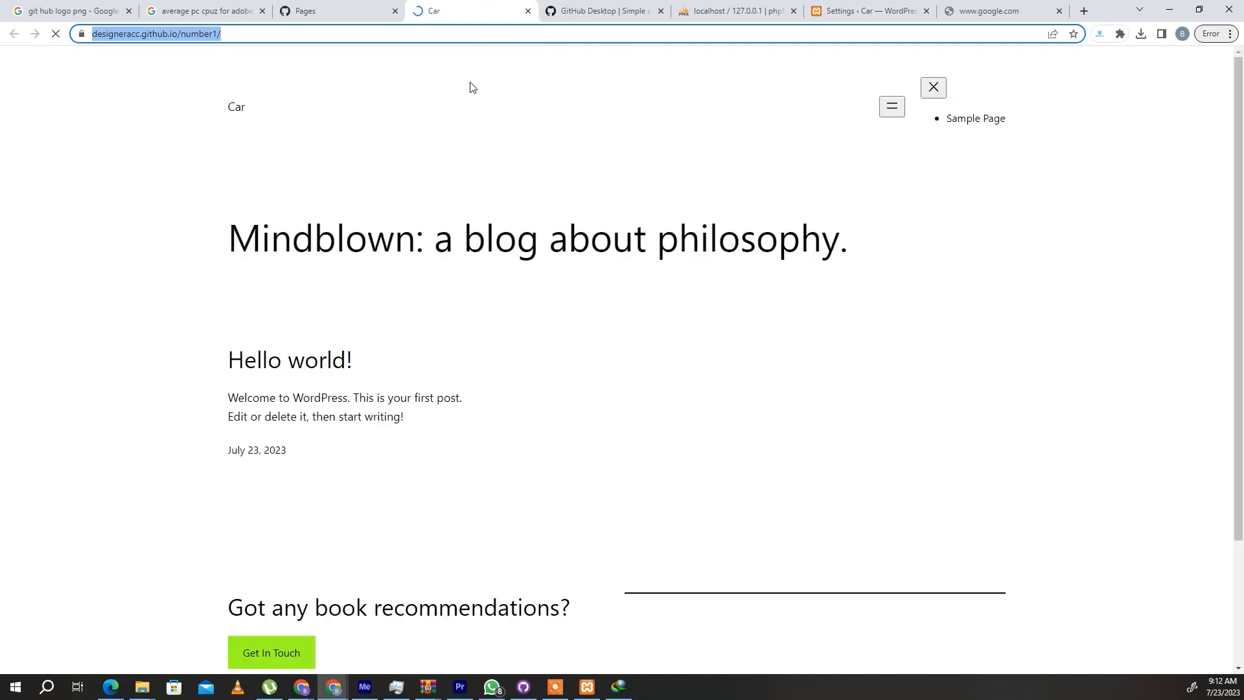
{"action": "scroll", "coordinate": [494, 345], "scroll_direction": "down", "scroll_amount": 2}
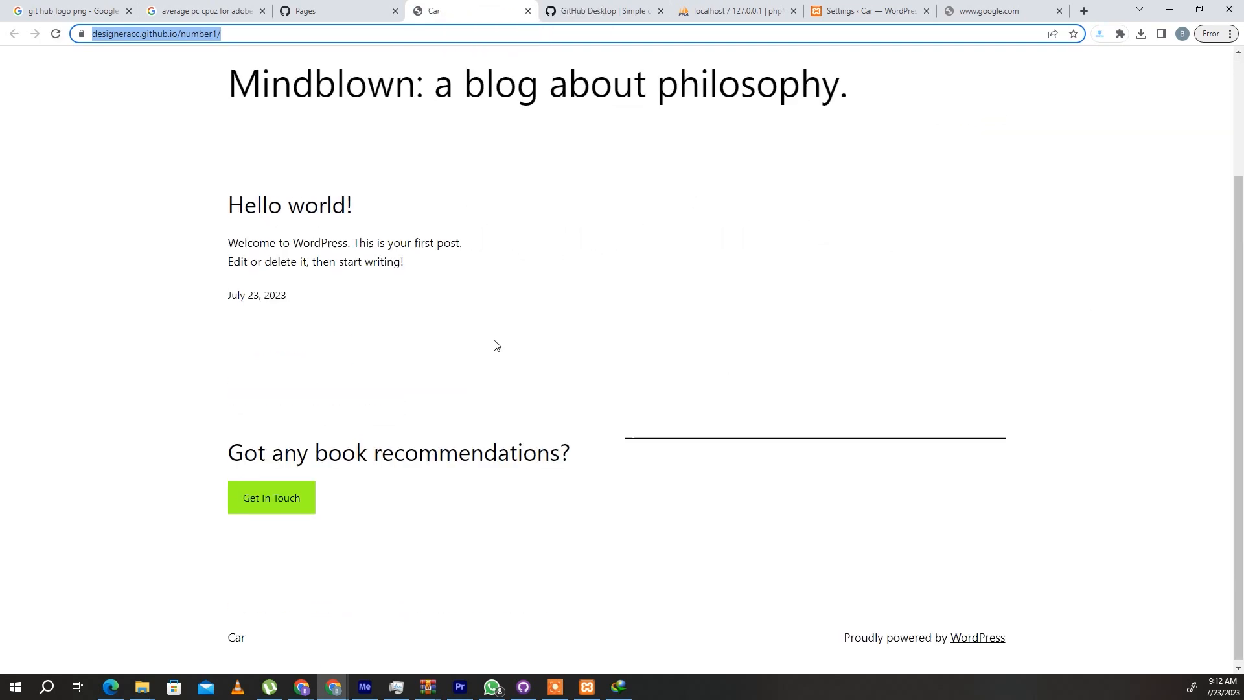
{"action": "scroll", "coordinate": [486, 359], "scroll_direction": "up", "scroll_amount": 2}
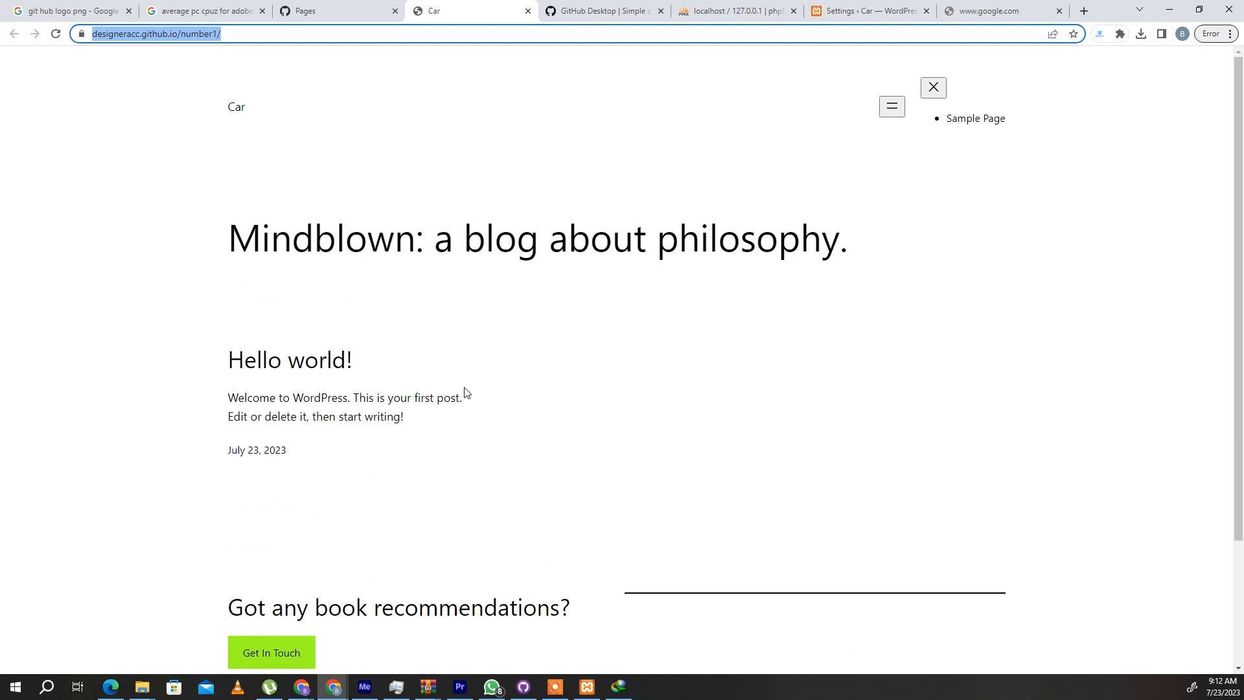
{"action": "left_click", "coordinate": [309, 13]}
{"action": "key", "text": "ctrl+Tab"}
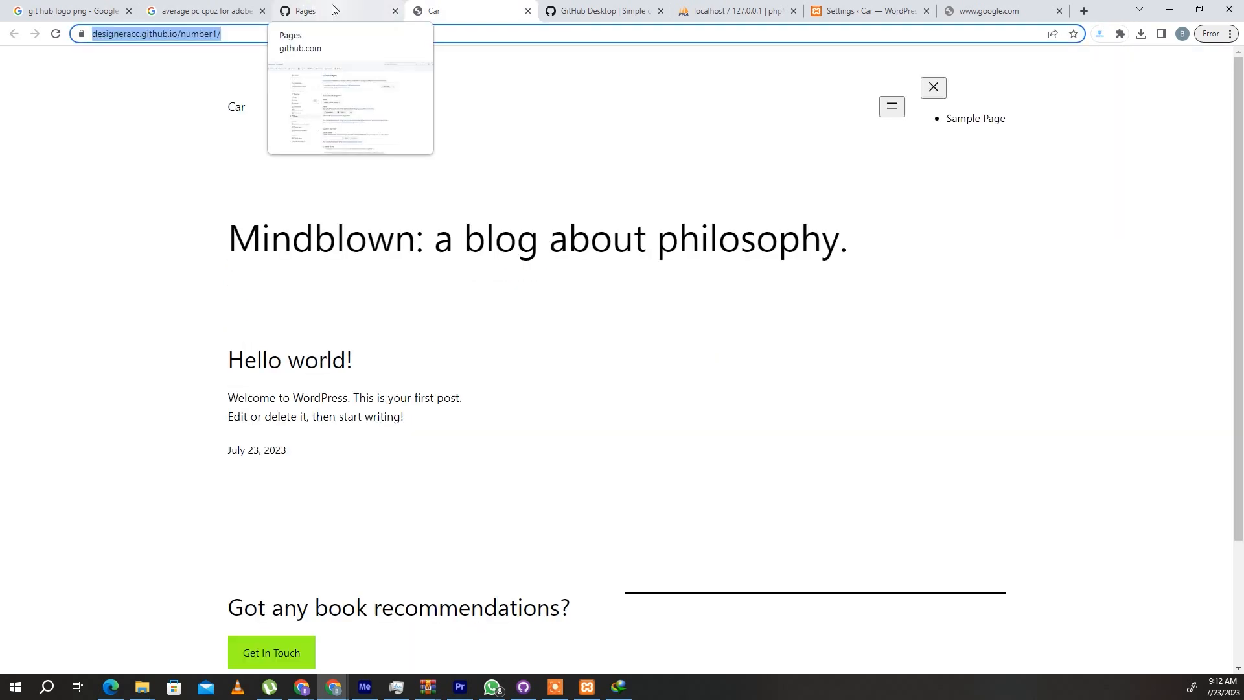